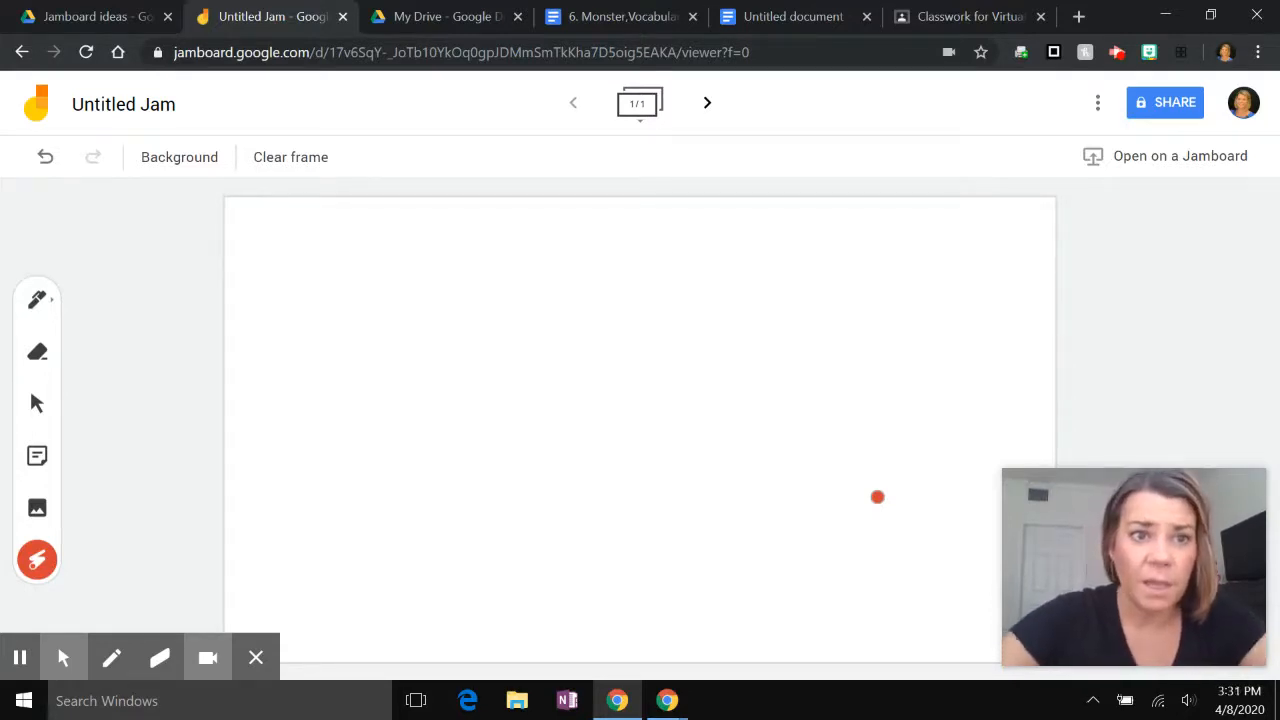
# Locate Jamboard among the Google apps in Drive, close My Drive and return to the untitled jam.
pyautogui.click(440, 17)
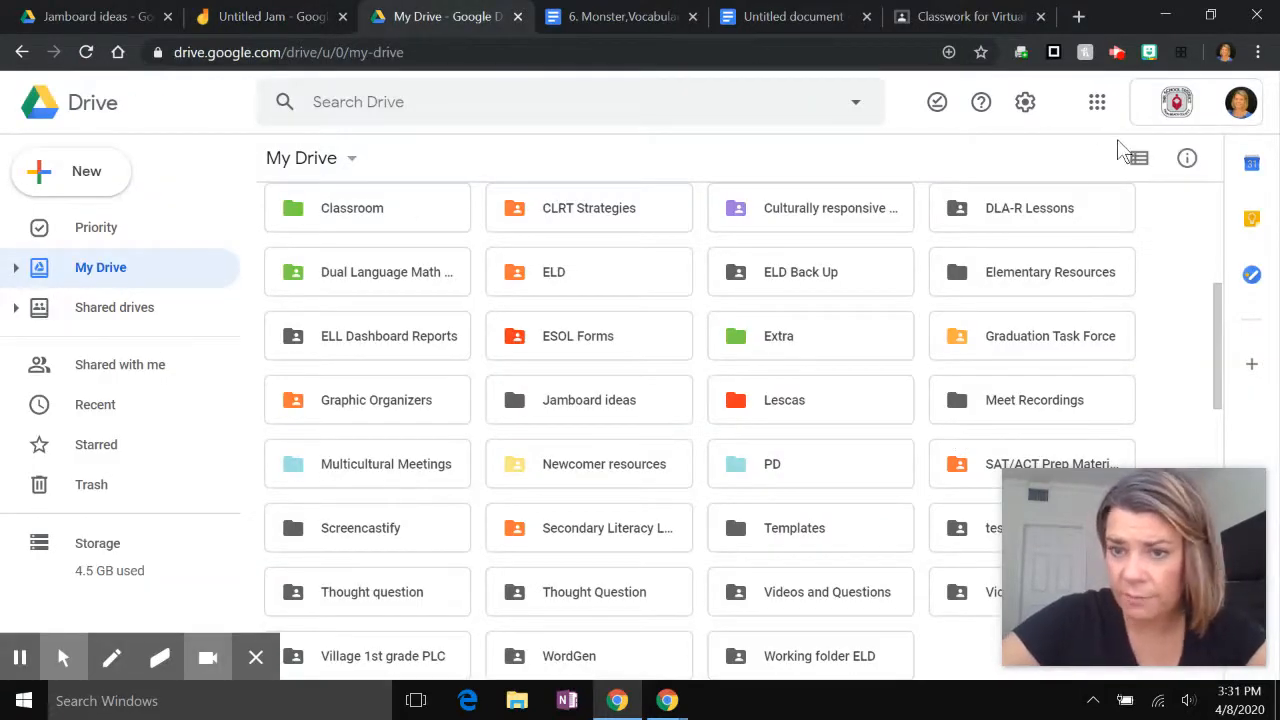
pyautogui.click(1099, 102)
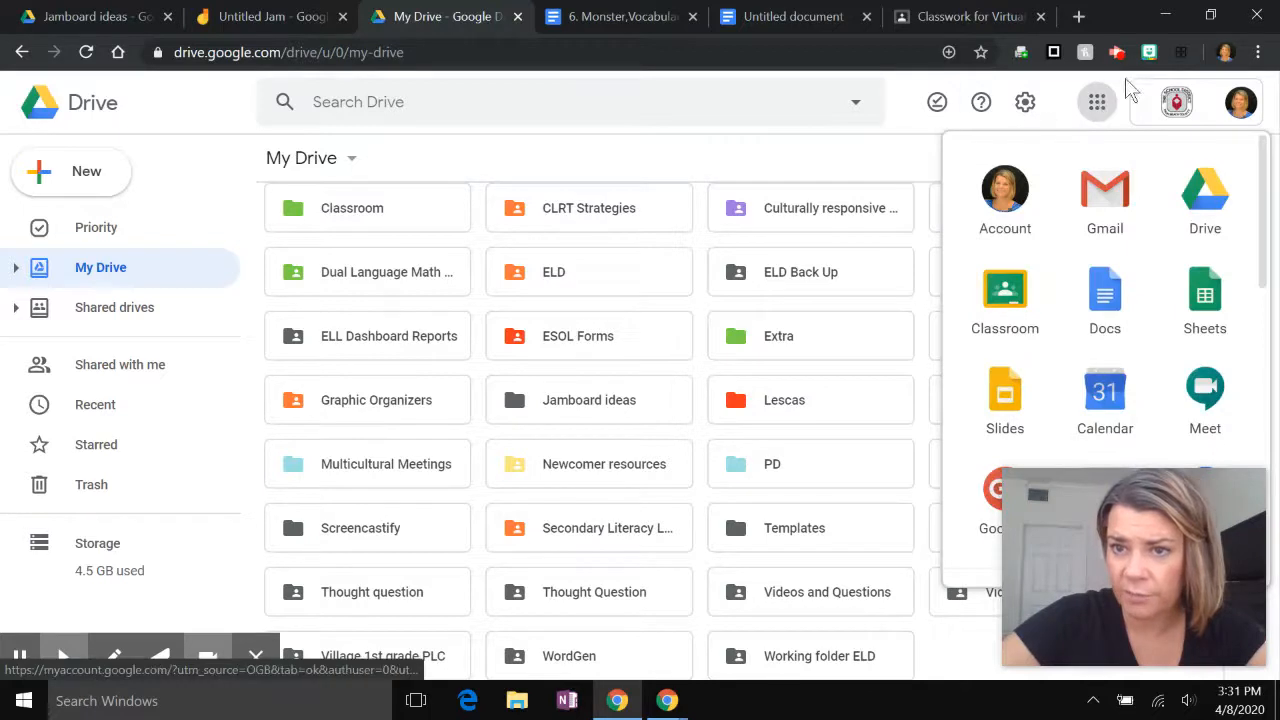
pyautogui.click(1097, 104)
pyautogui.click(1098, 104)
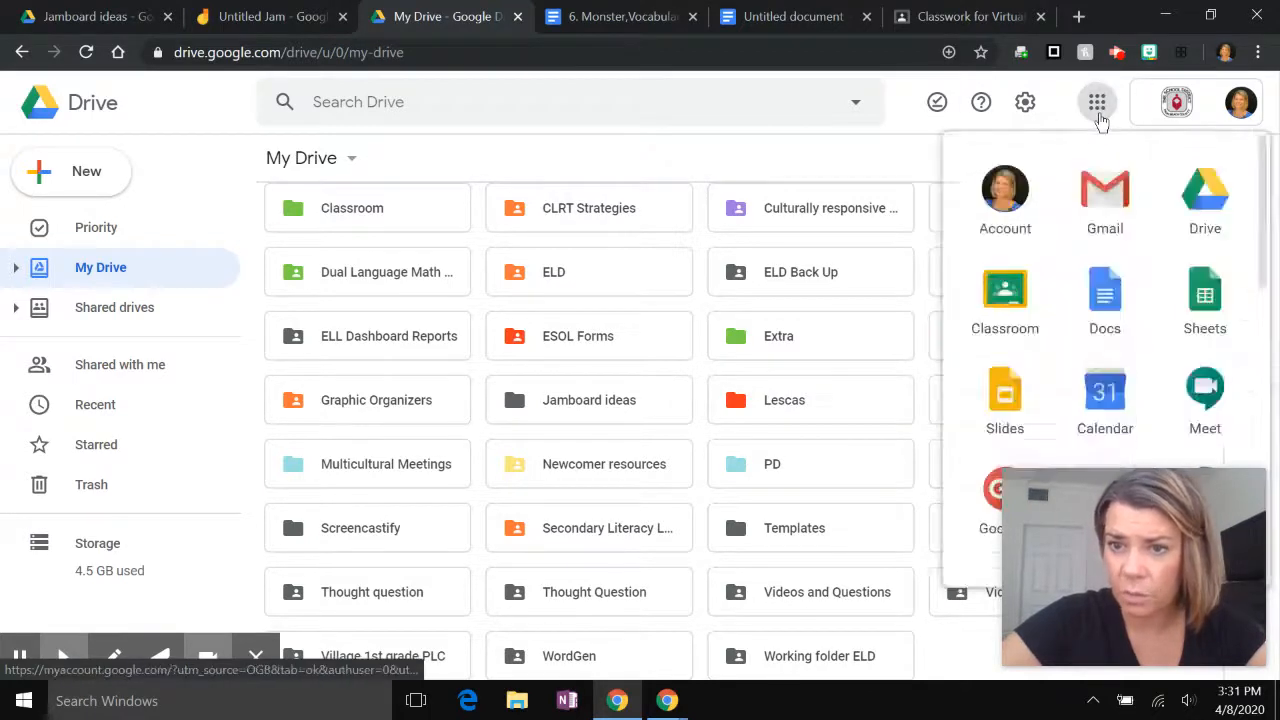
pyautogui.scroll(-5, 1134, 340)
pyautogui.scroll(-3, 1134, 343)
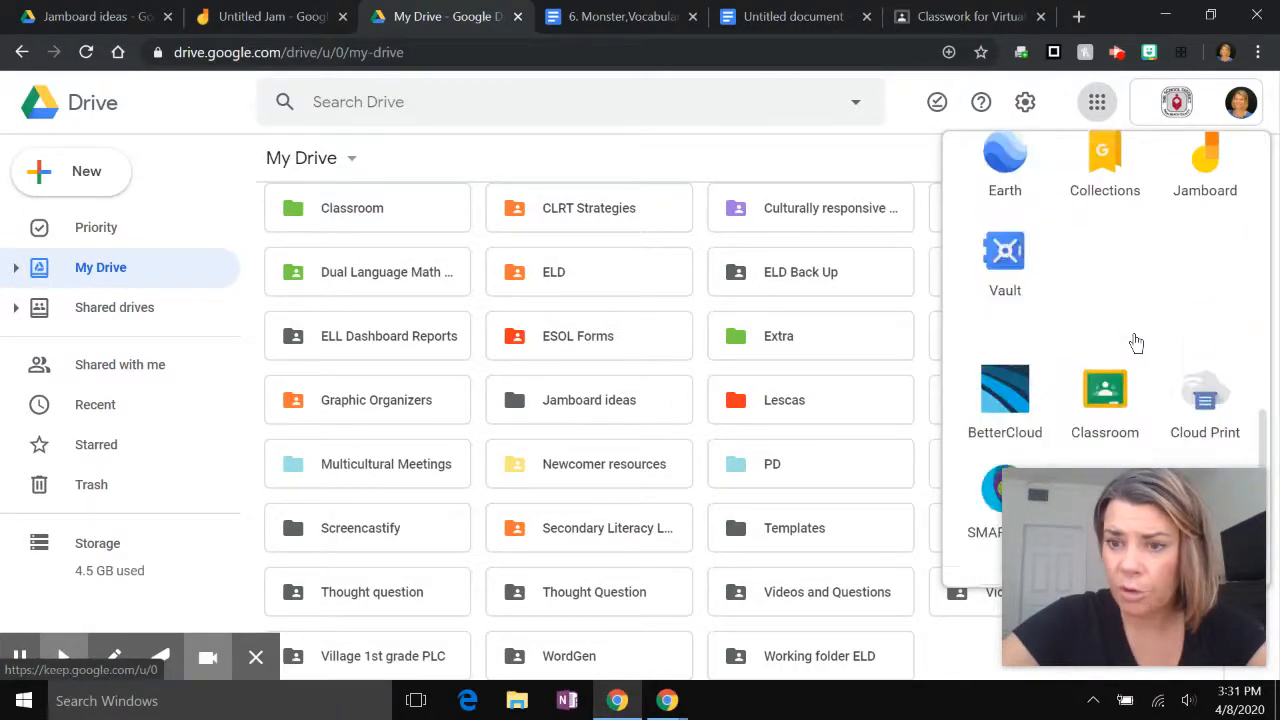
pyautogui.scroll(1, 1134, 343)
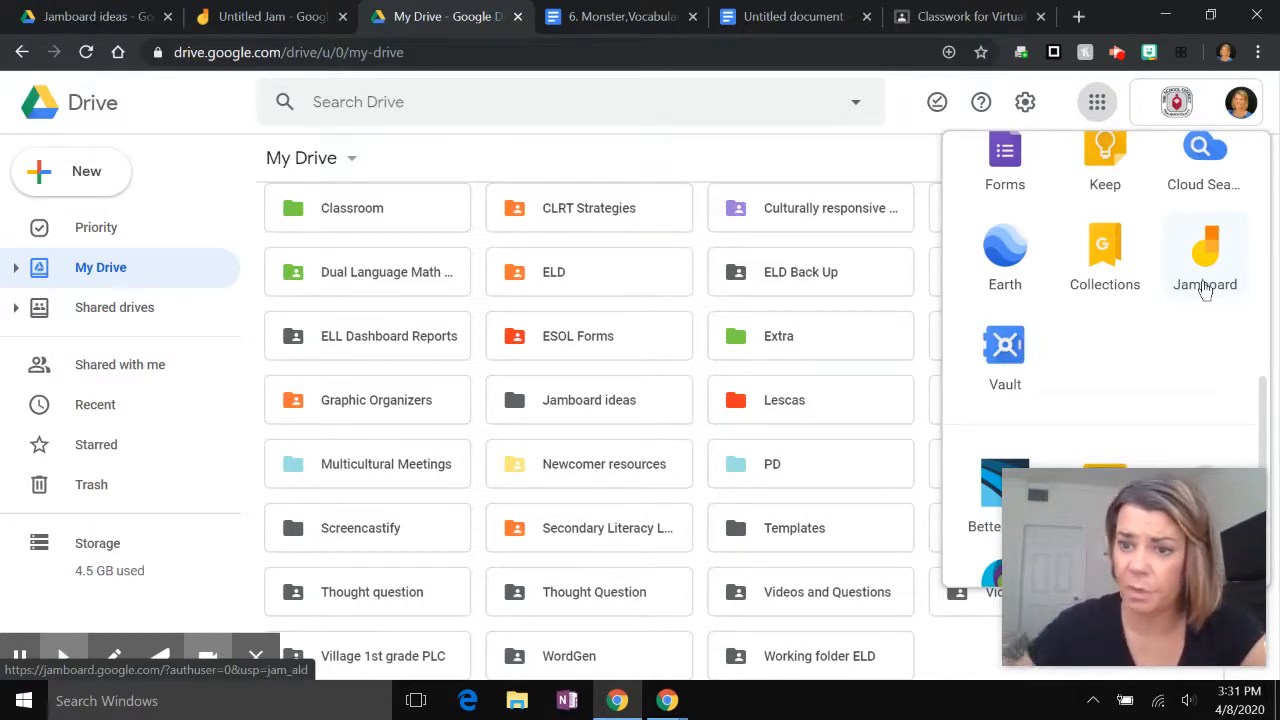
pyautogui.click(517, 16)
pyautogui.click(248, 18)
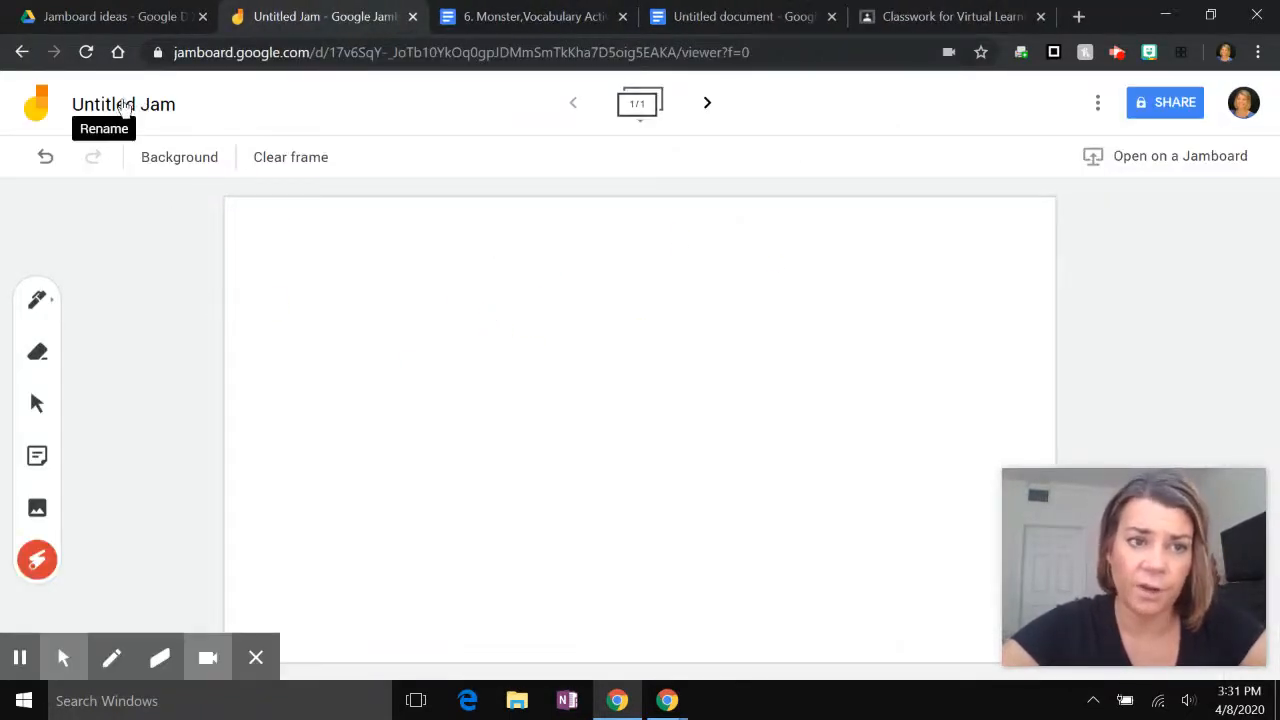
# Look through the blank jam's pen, eraser, sticky note, image and laser tools without adding anything.
pyautogui.click(48, 310)
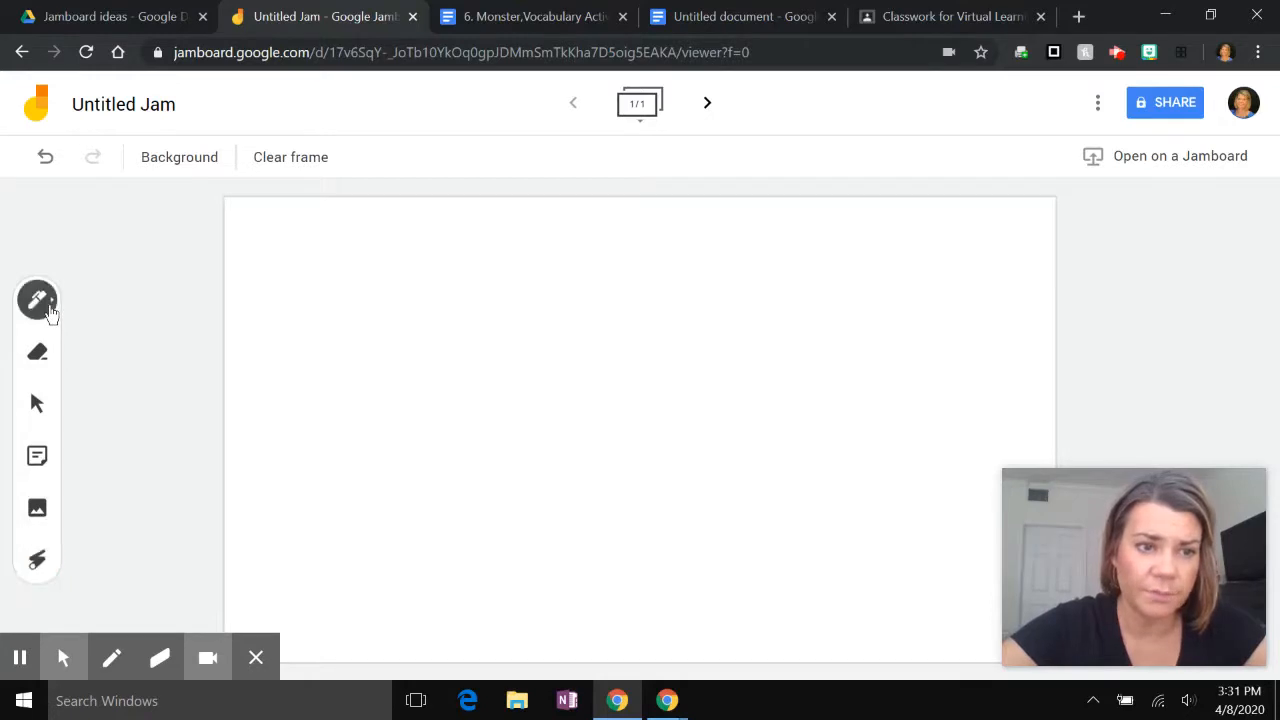
pyautogui.click(38, 355)
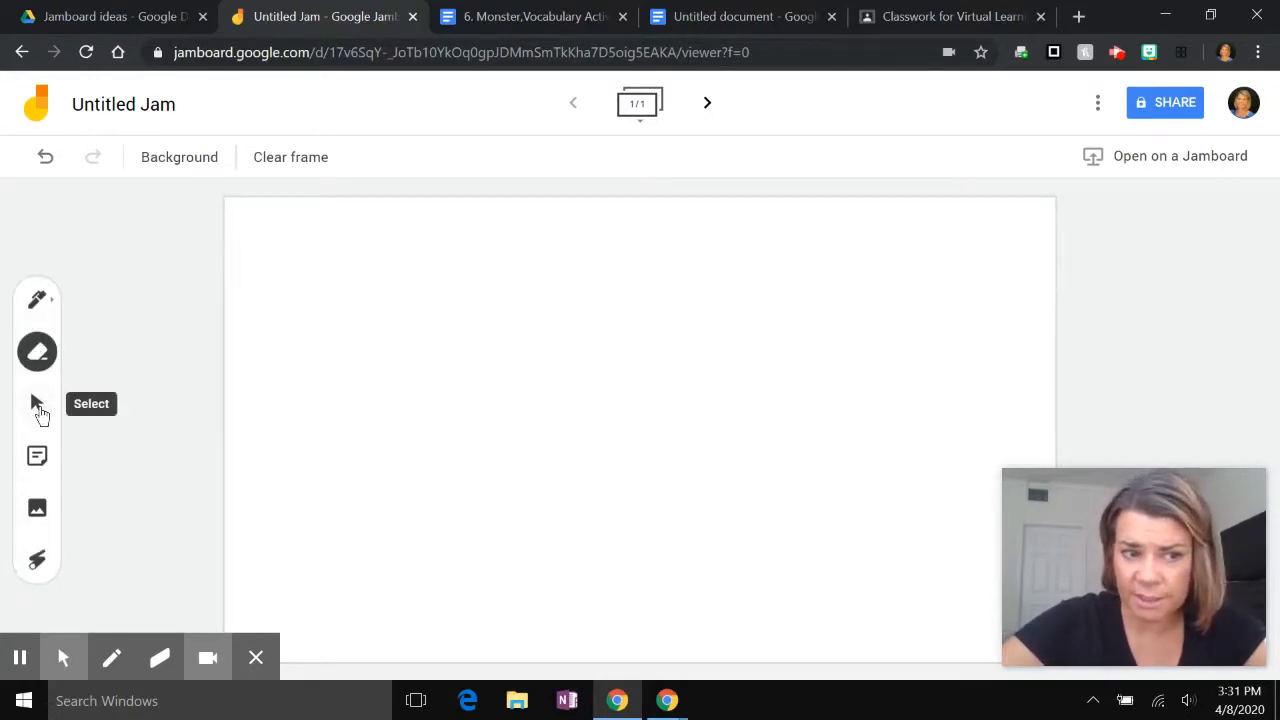
pyautogui.click(40, 458)
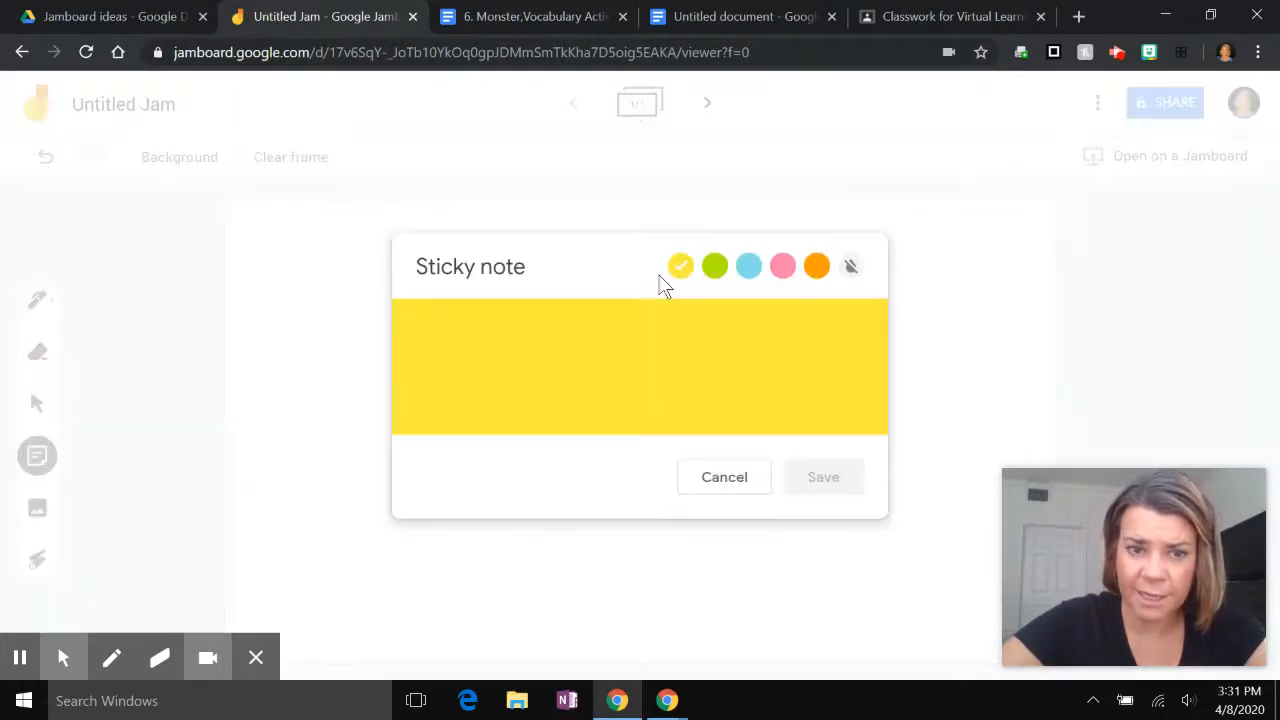
pyautogui.click(718, 488)
pyautogui.click(37, 511)
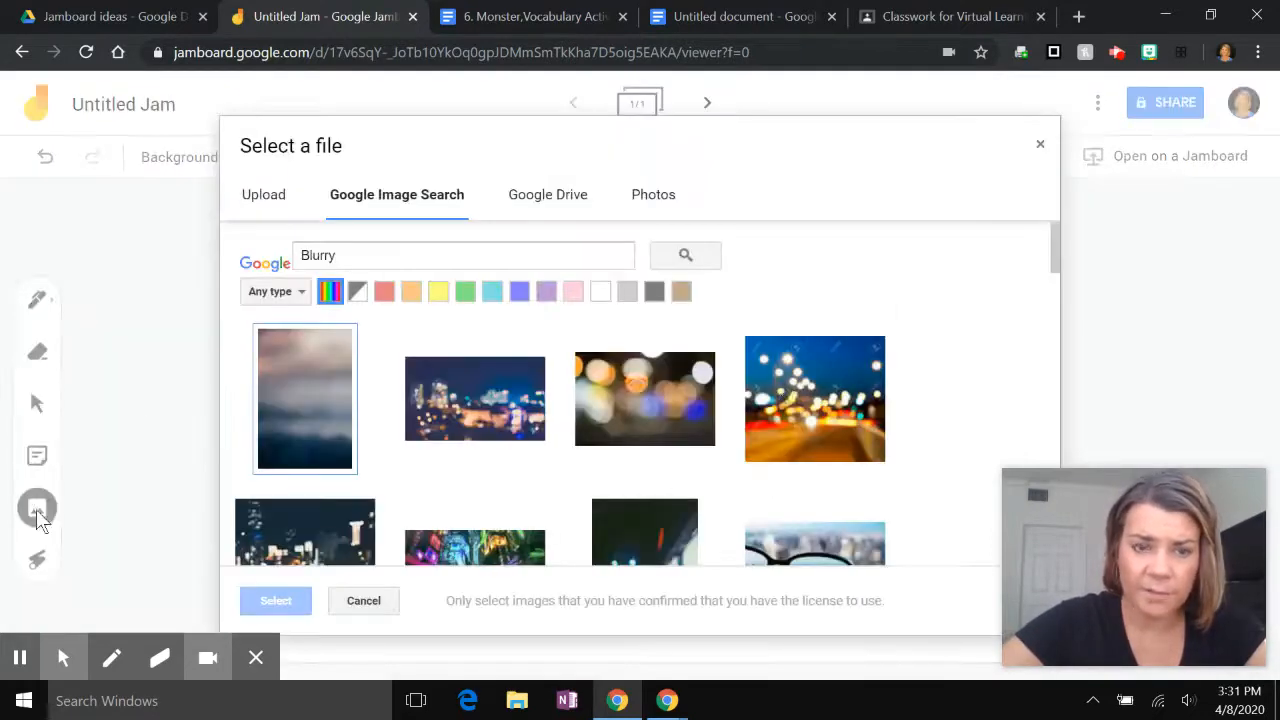
pyautogui.click(1040, 147)
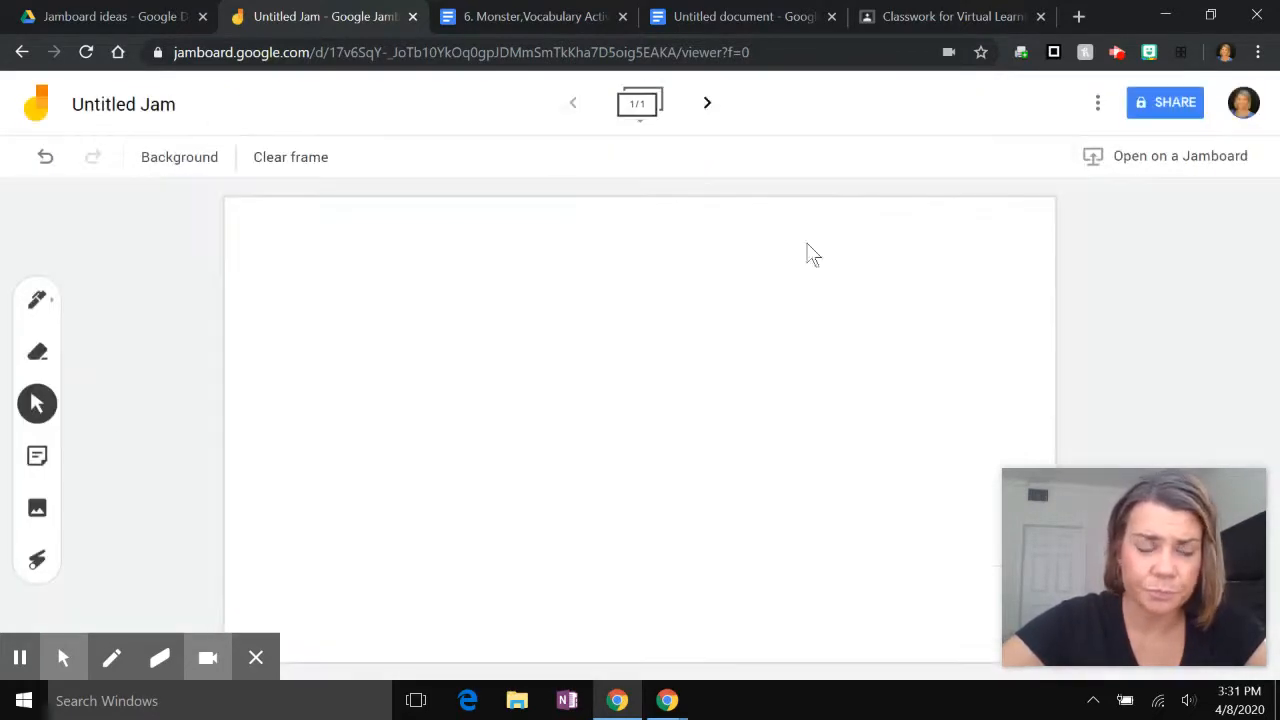
pyautogui.click(38, 560)
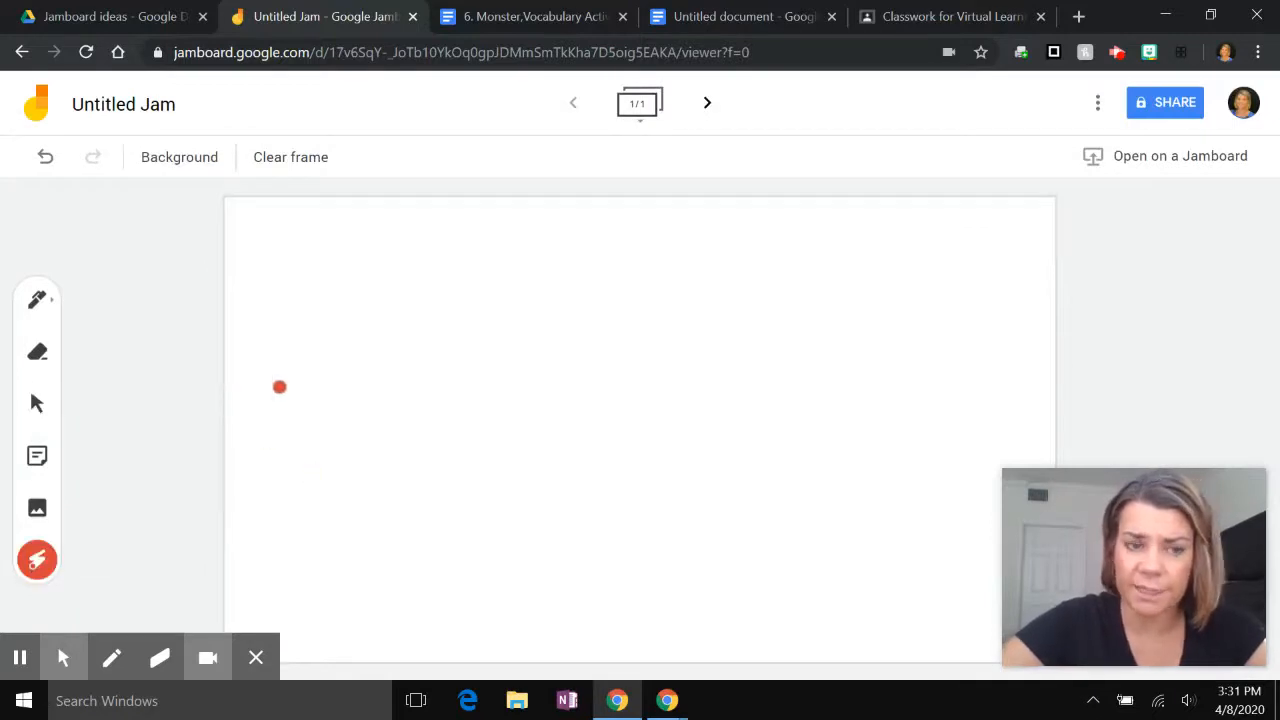
pyautogui.moveTo(320, 372); pyautogui.dragTo(614, 366)
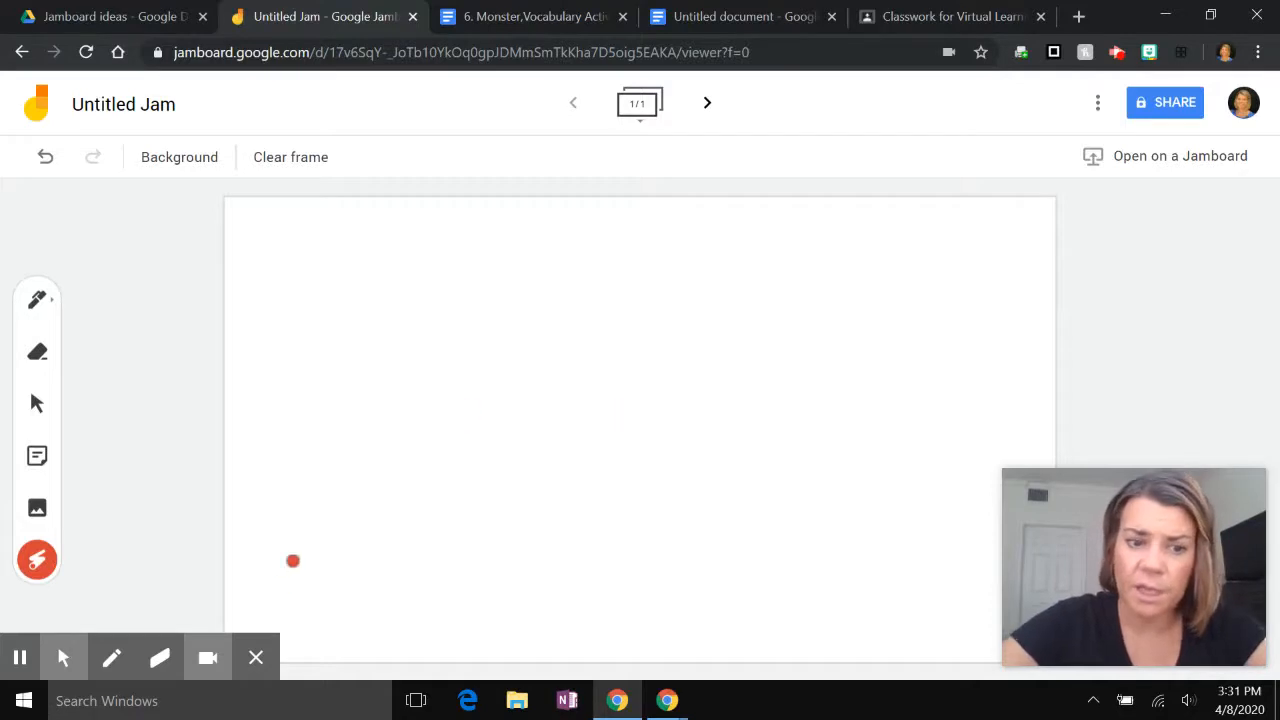
pyautogui.click(257, 657)
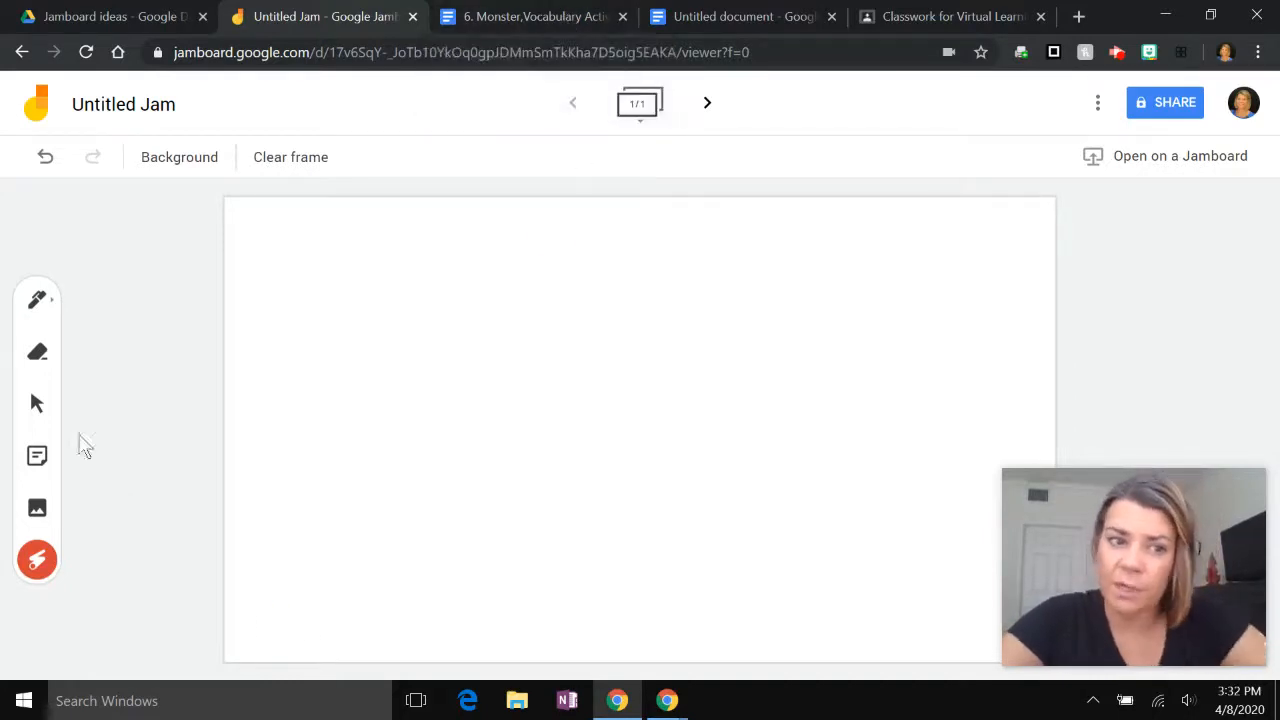
# Examine the vocabulary words and definitions in the "6. Monster,Vocabulary Activity-Monster" document in Google Docs.
pyautogui.click(541, 15)
pyautogui.scroll(-1, 643, 477)
pyautogui.scroll(1, 643, 477)
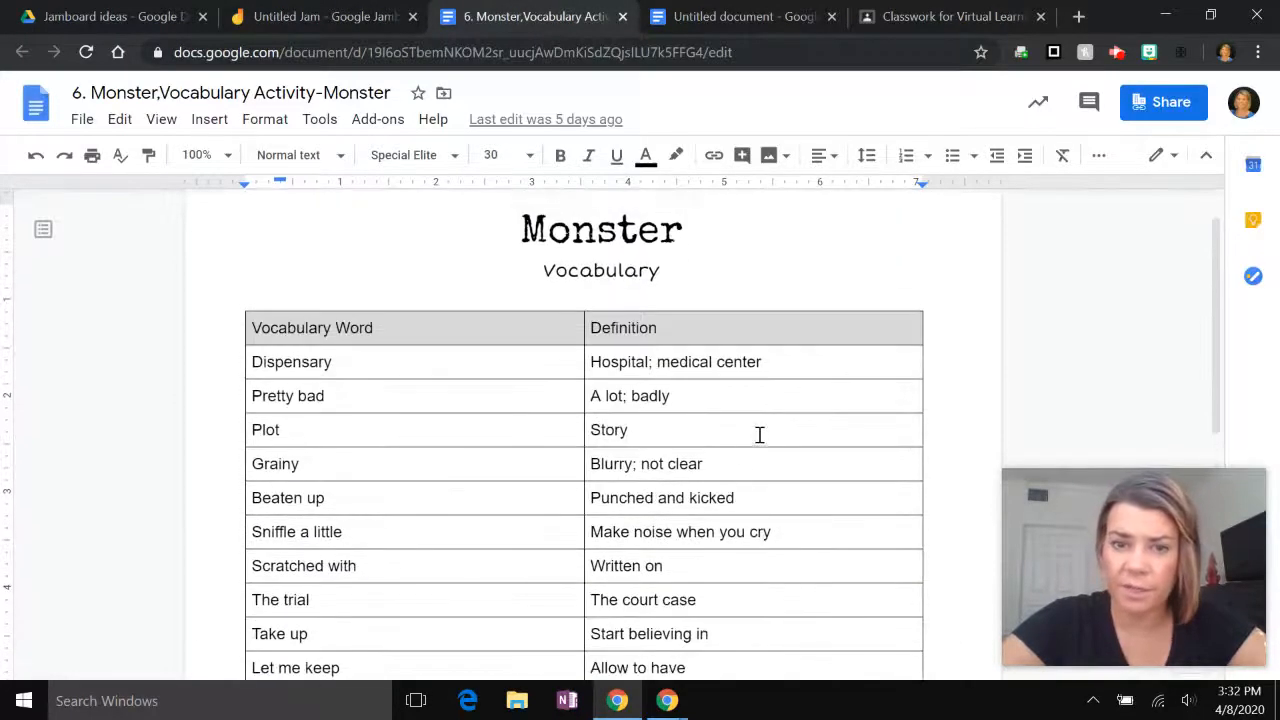
pyautogui.scroll(-1, 735, 476)
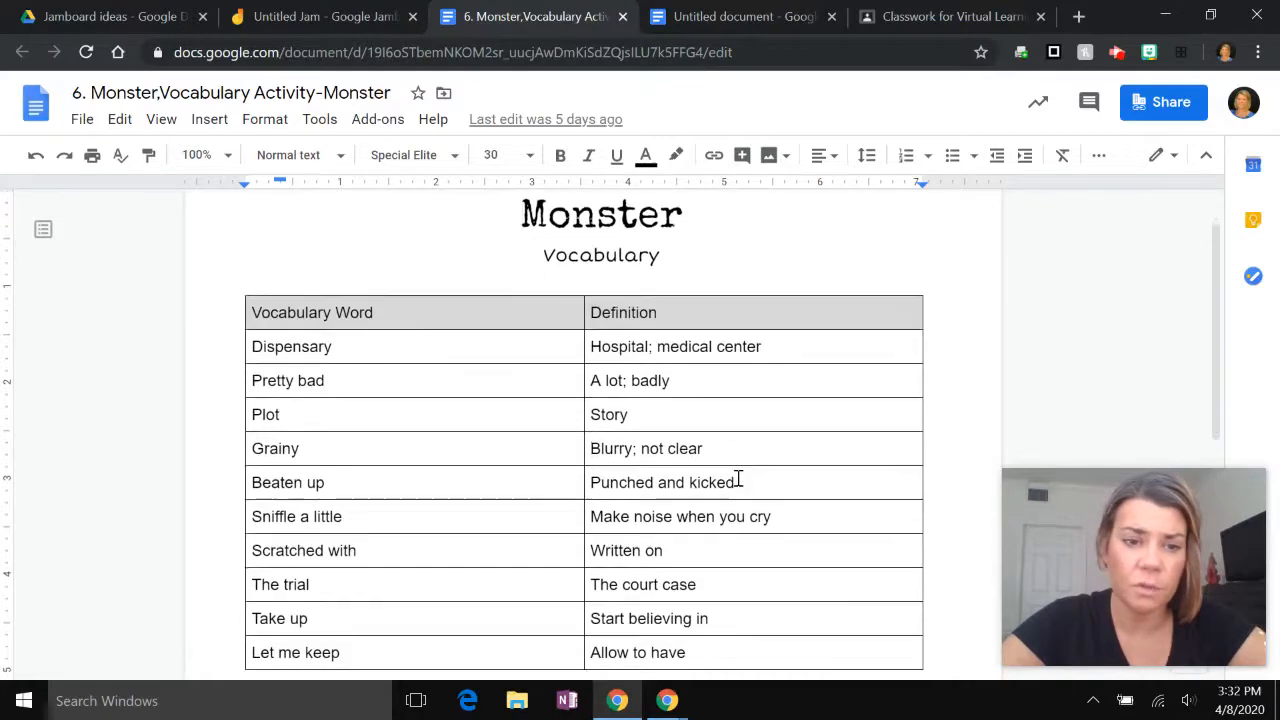
pyautogui.scroll(-1, 776, 512)
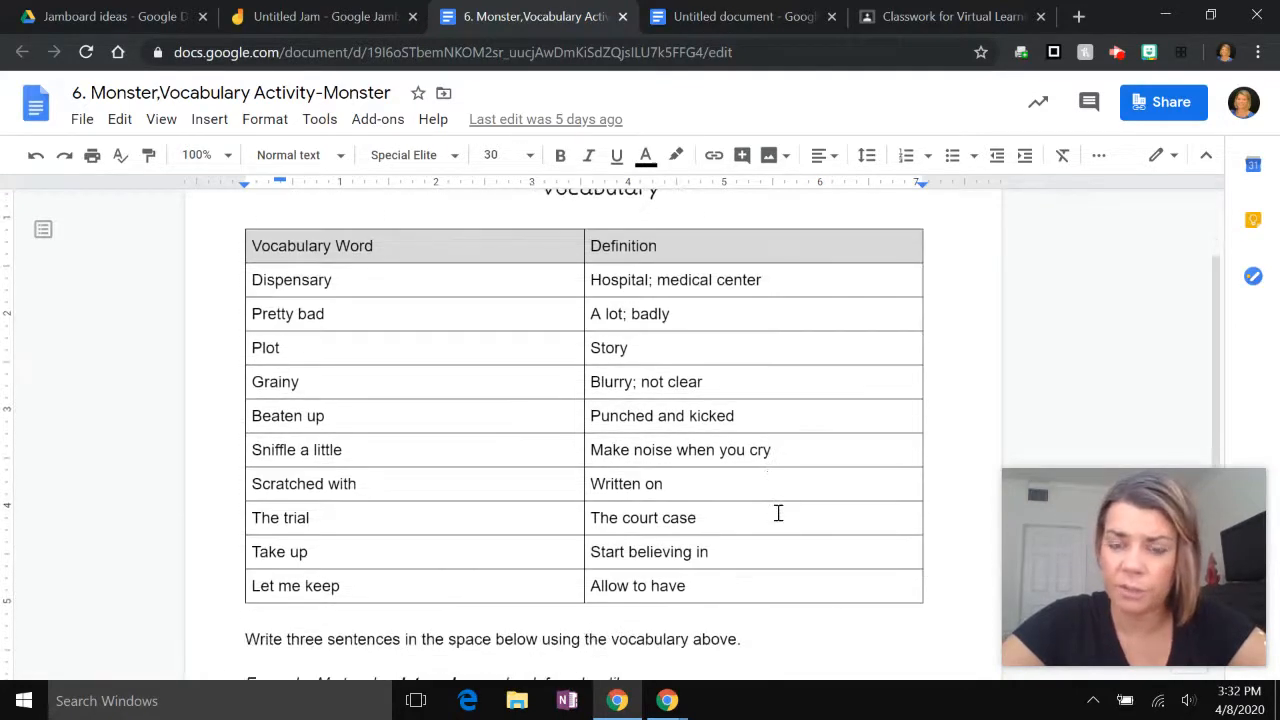
pyautogui.scroll(3, 600, 450)
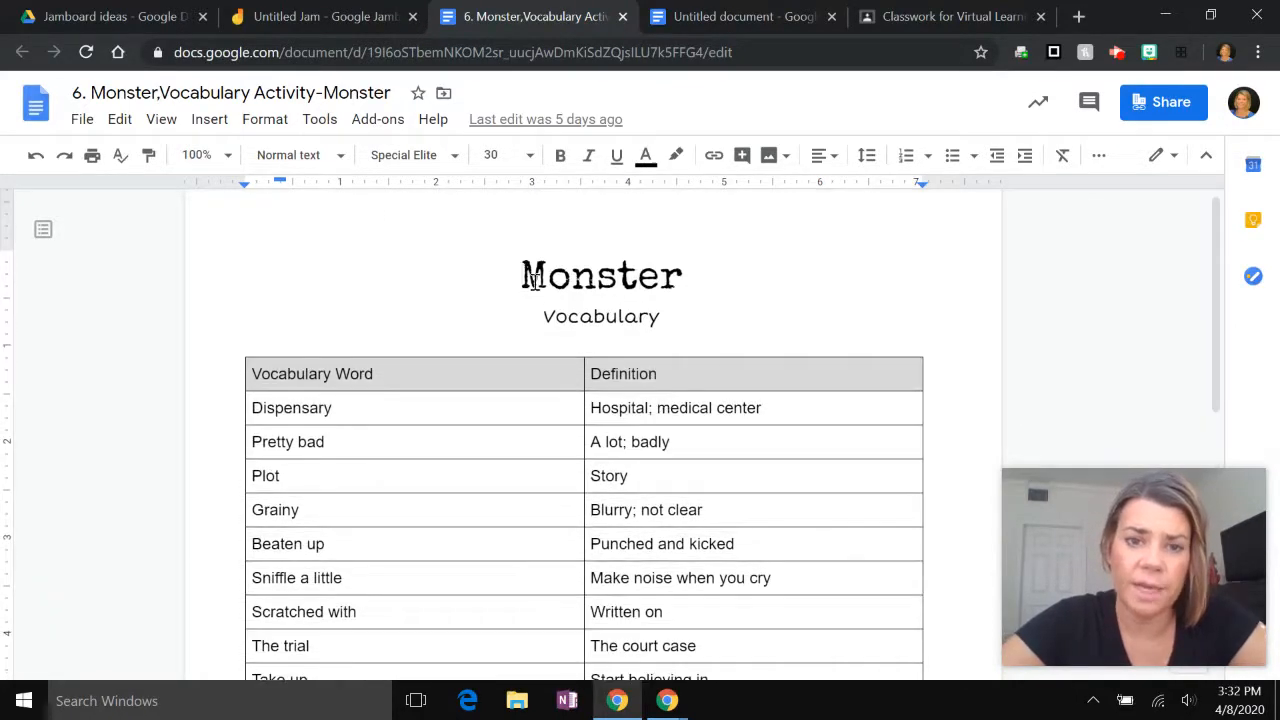
pyautogui.moveTo(576, 281); pyautogui.dragTo(641, 285)
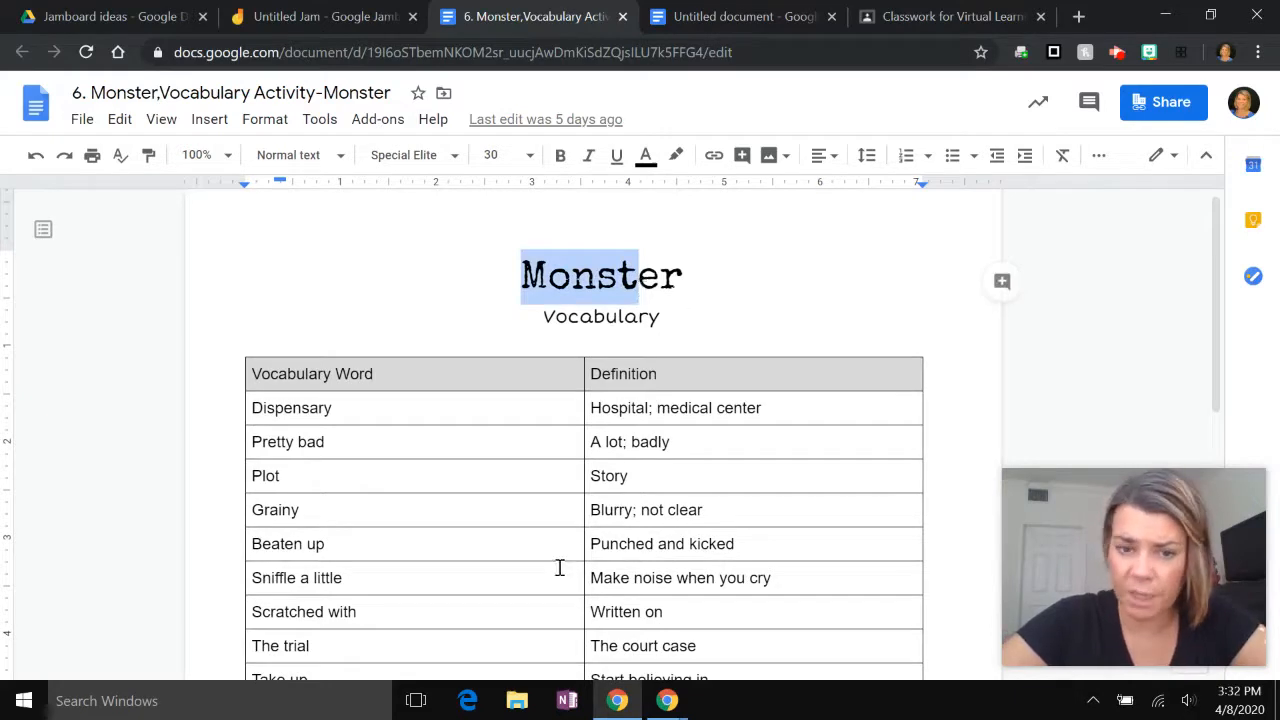
pyautogui.scroll(-2, 560, 563)
pyautogui.click(469, 517)
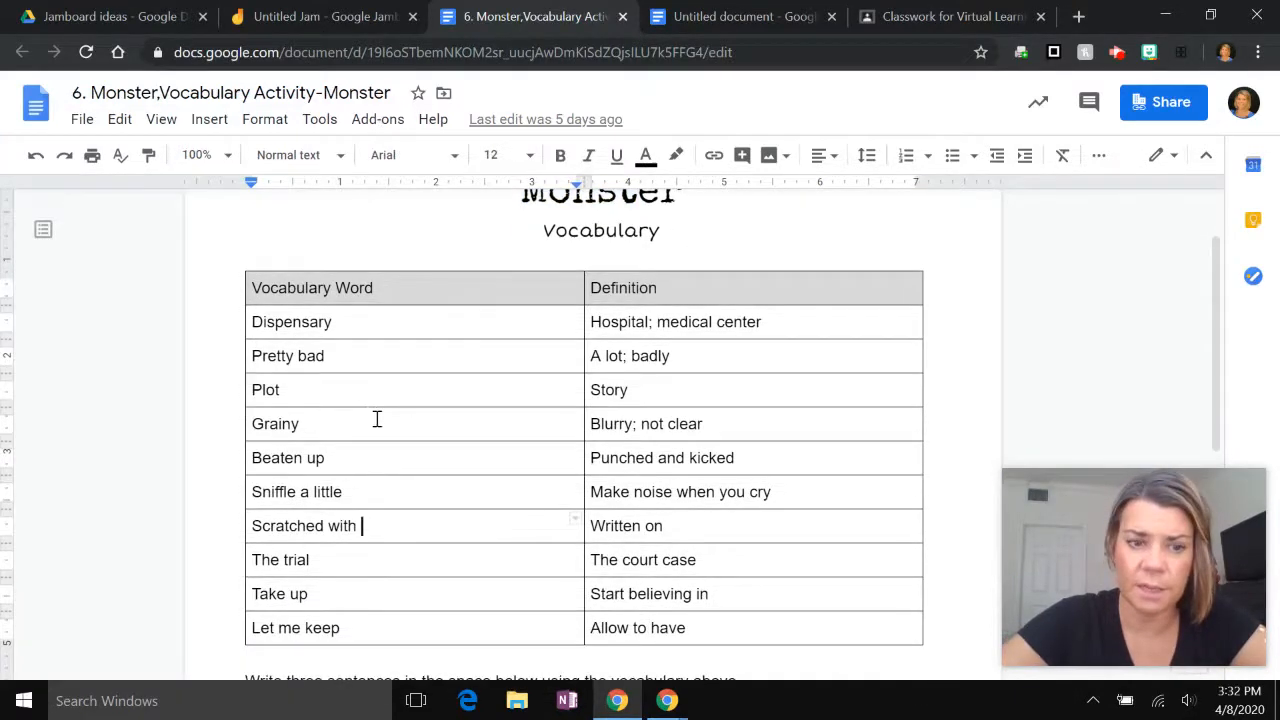
pyautogui.scroll(-1, 402, 571)
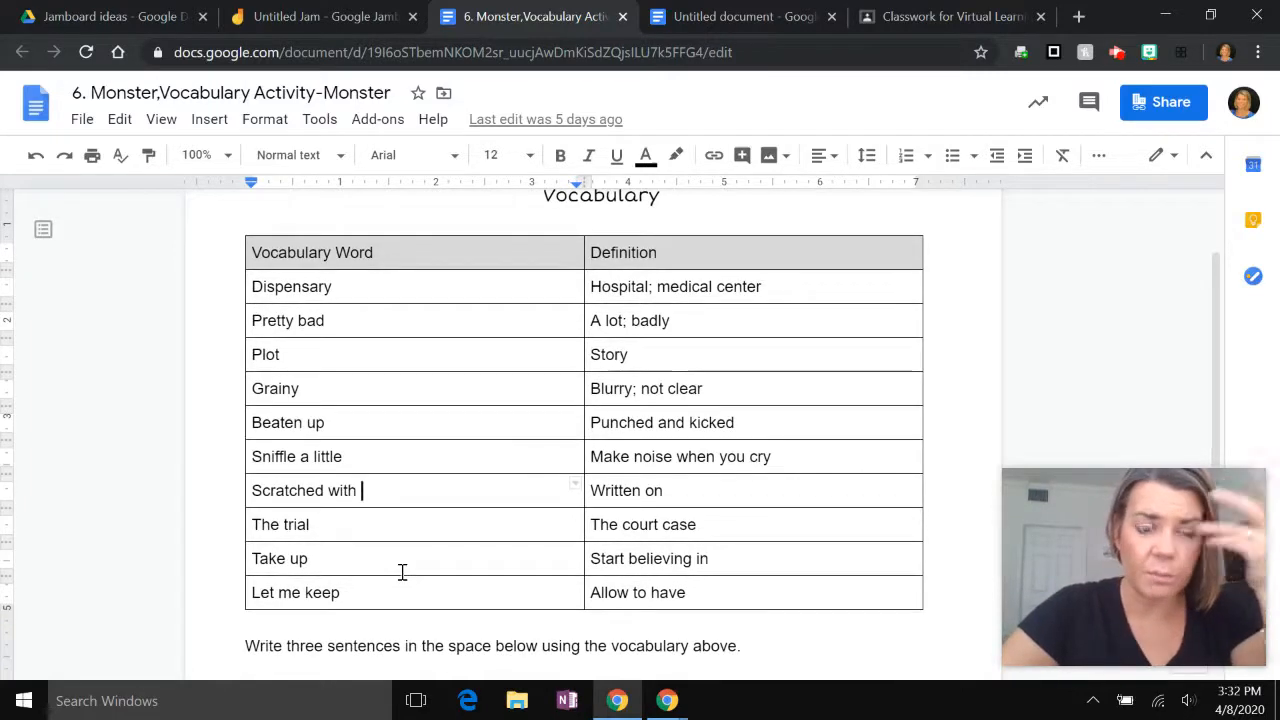
pyautogui.click(352, 389)
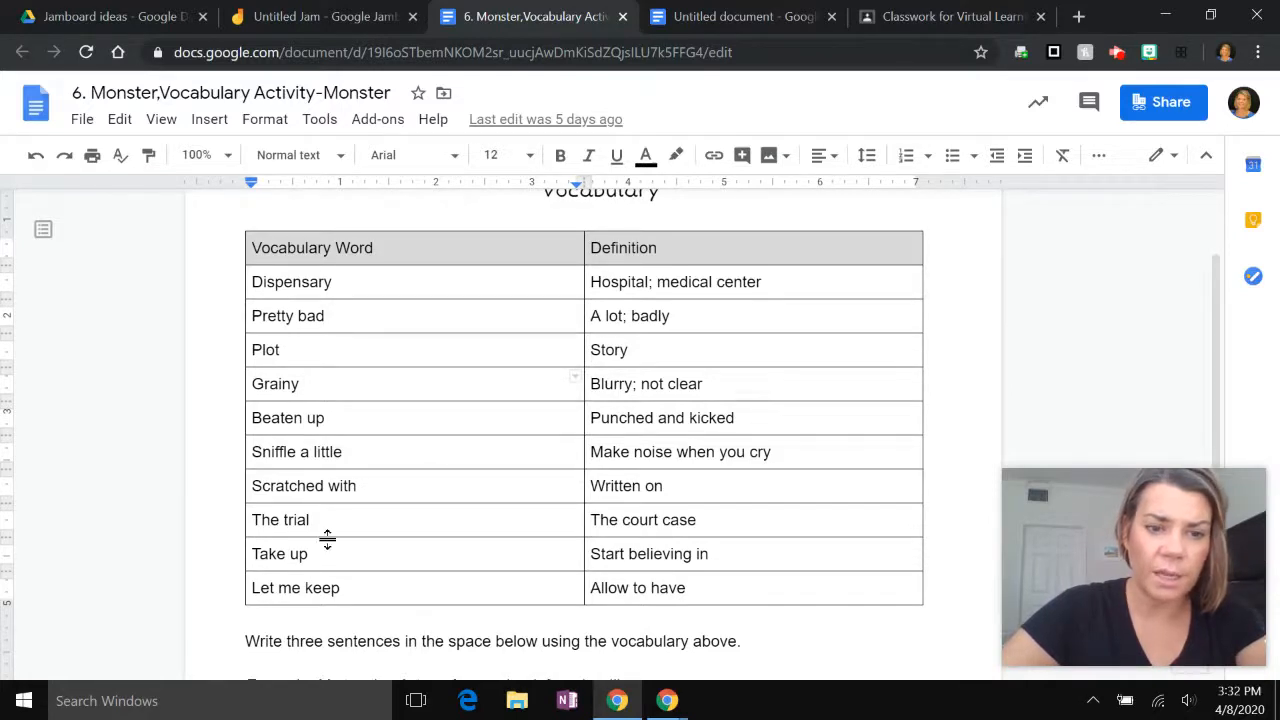
# Add yellow sticky notes reading "Trial" and "Grainy" to the untitled jam in Jamboard.
pyautogui.click(348, 16)
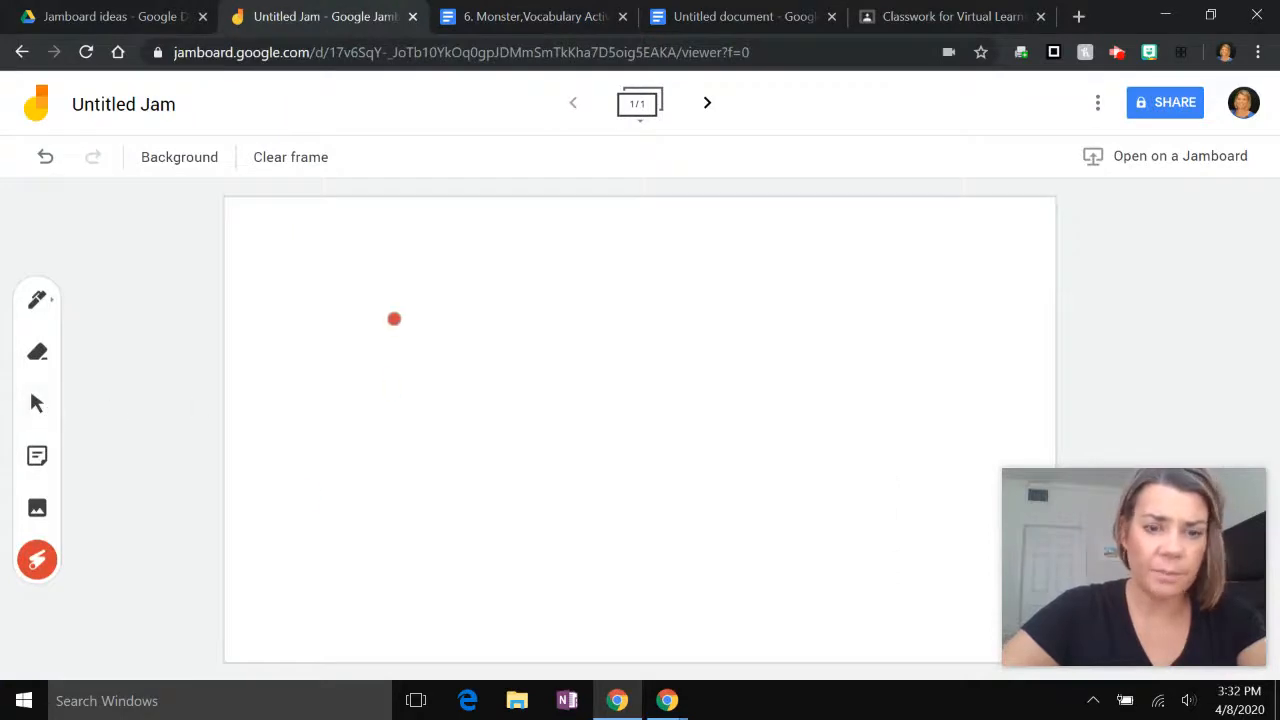
pyautogui.click(36, 458)
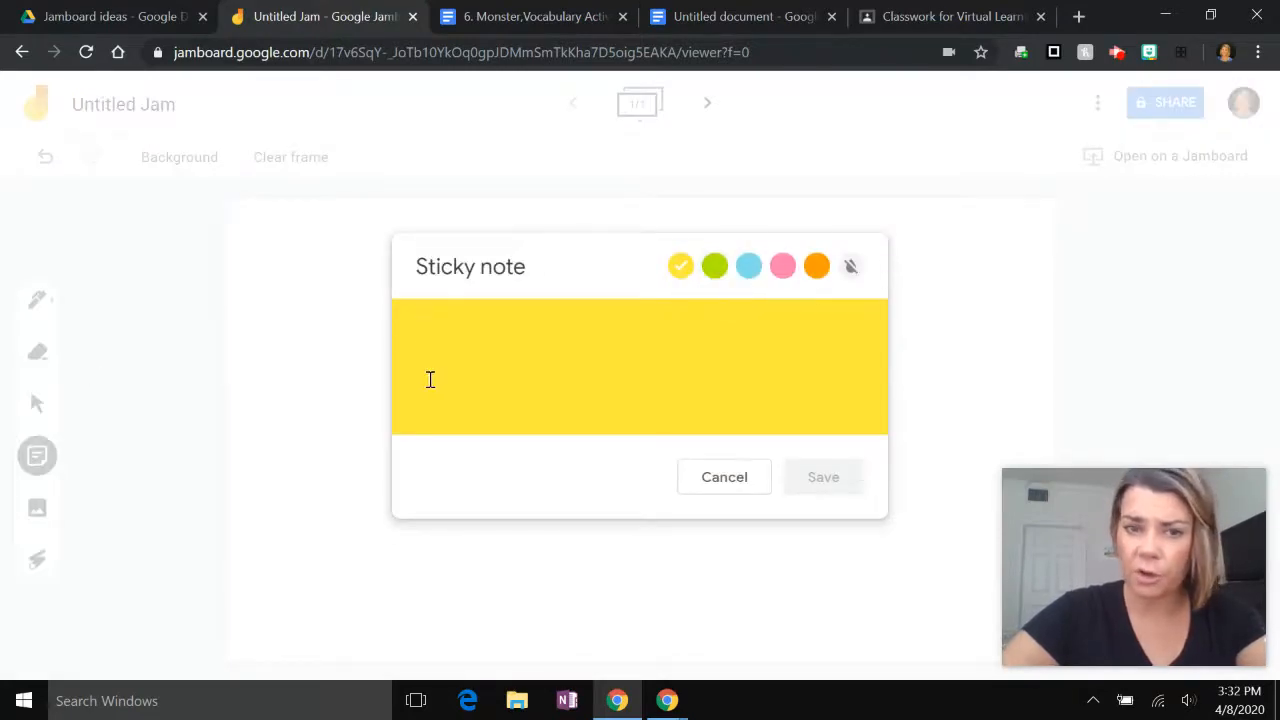
pyautogui.write('Tria')
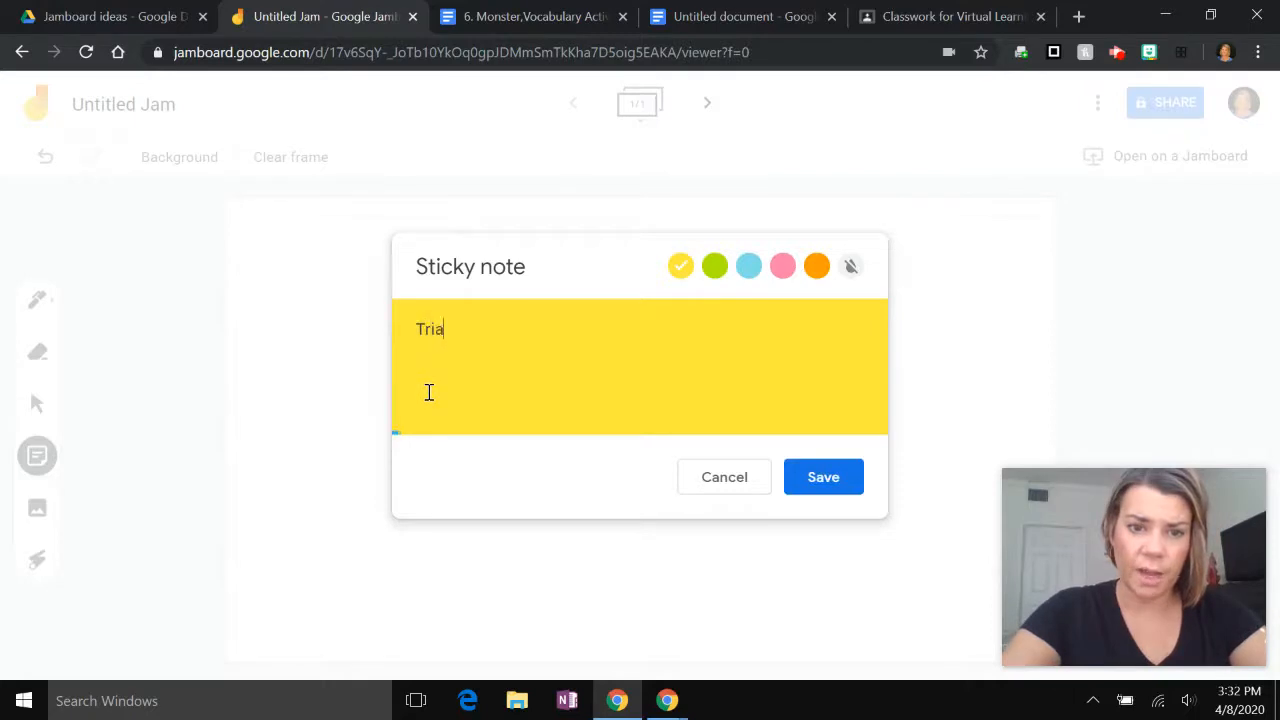
pyautogui.write('l')
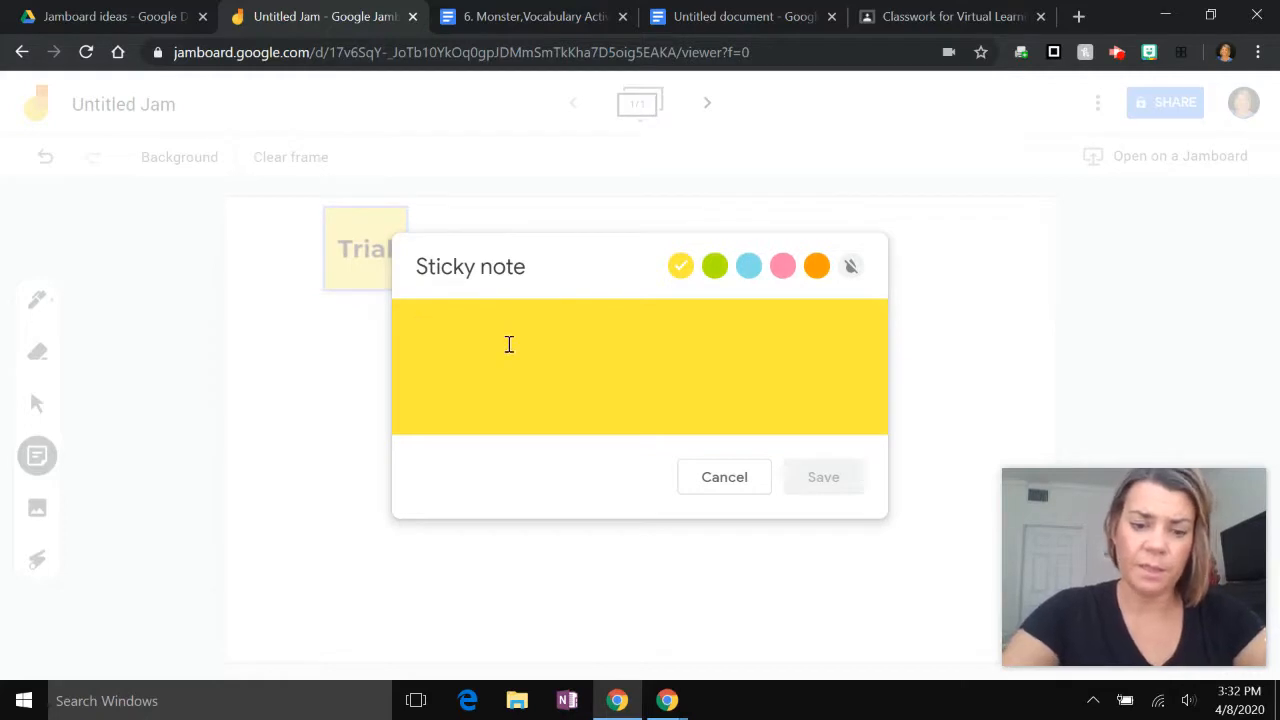
pyautogui.write('Grainy')
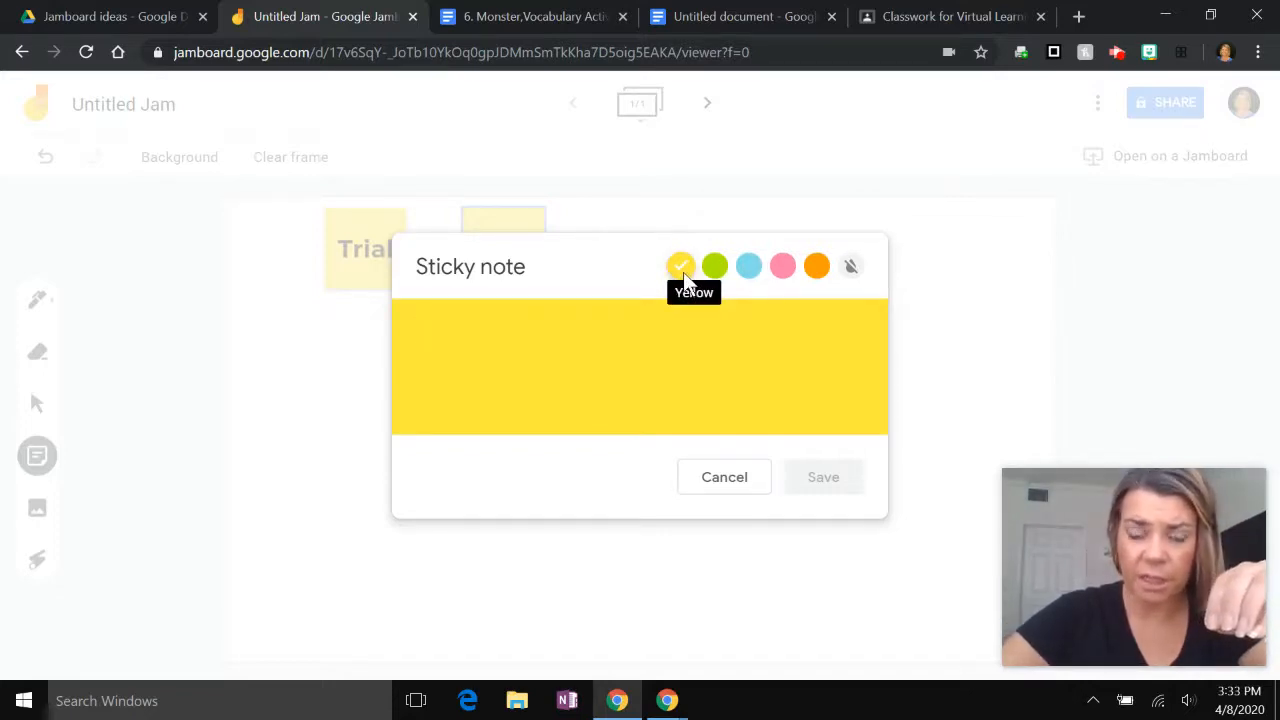
# Add green sticky notes reading "A court case" and "Blurry; not clear" and leave sticky note creation.
pyautogui.click(716, 267)
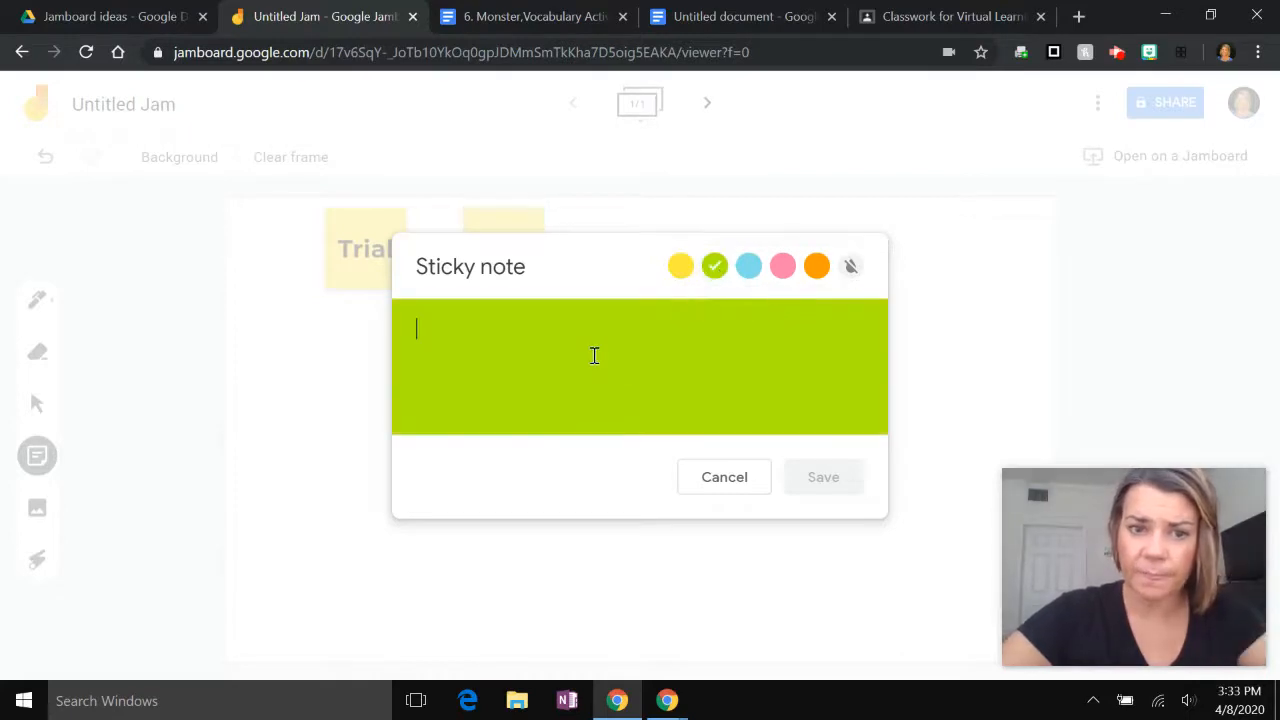
pyautogui.write('A court case')
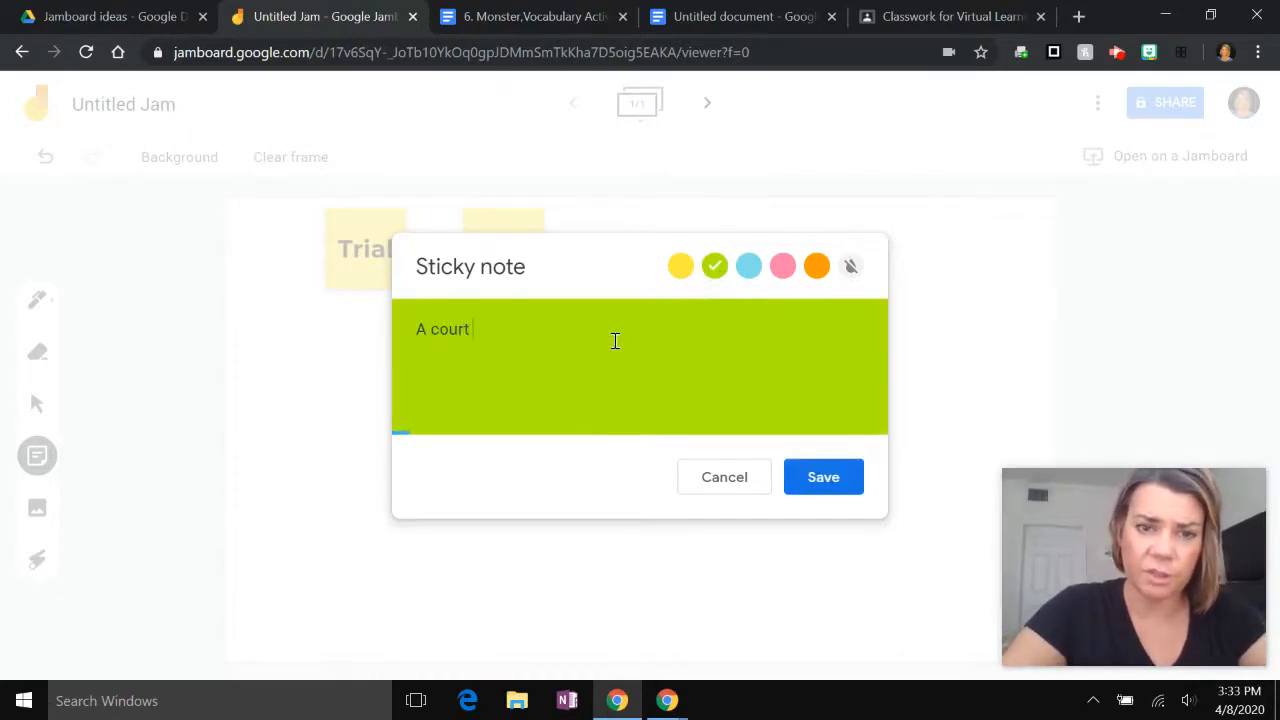
pyautogui.click(829, 474)
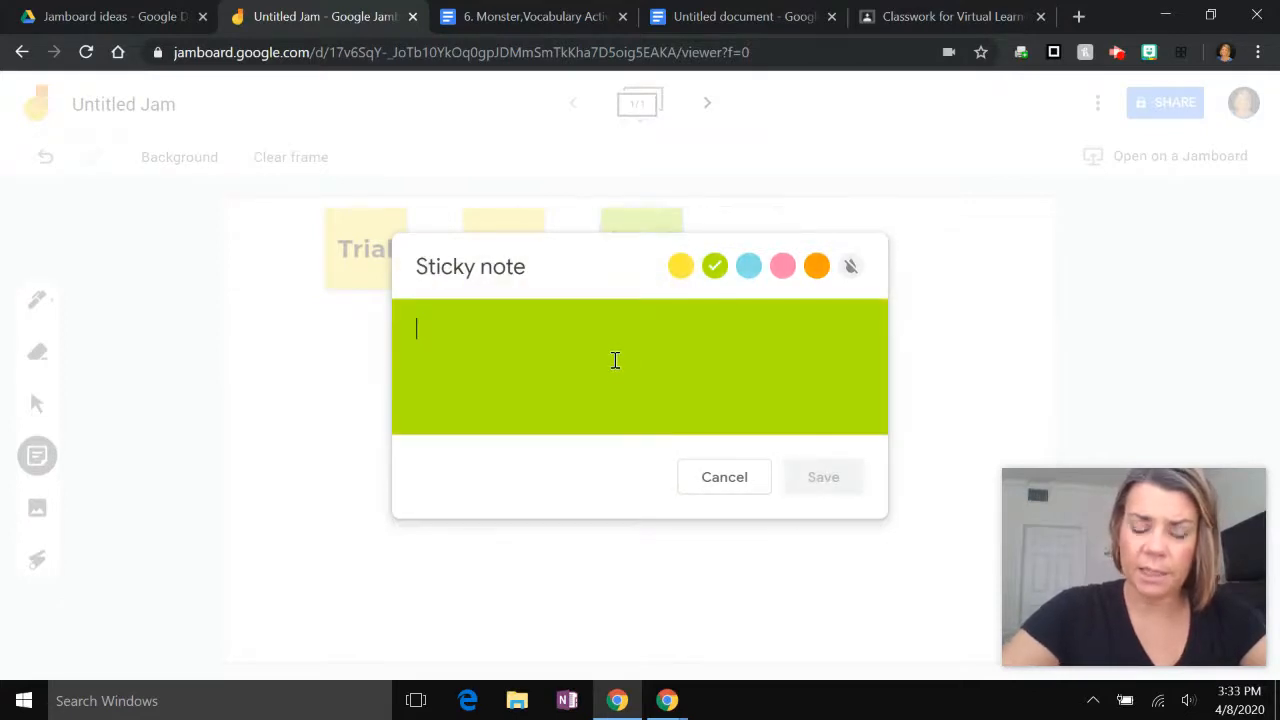
pyautogui.write('B')
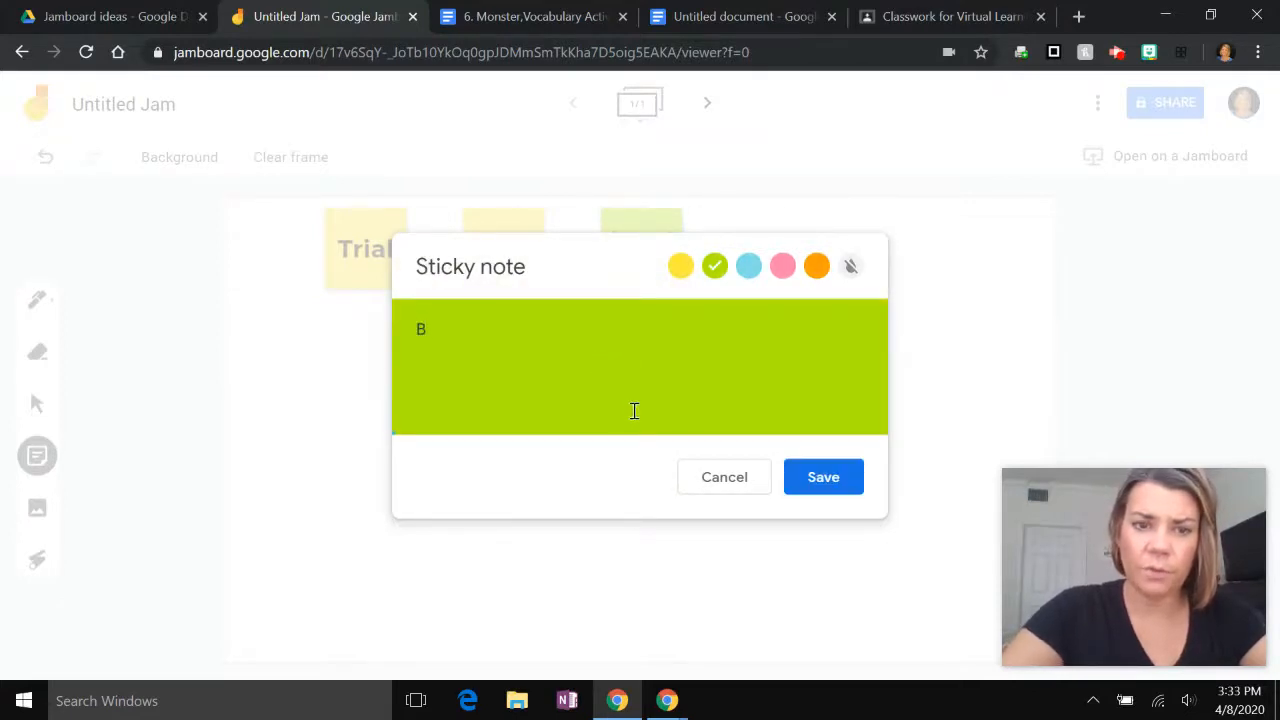
pyautogui.write('lurry;')
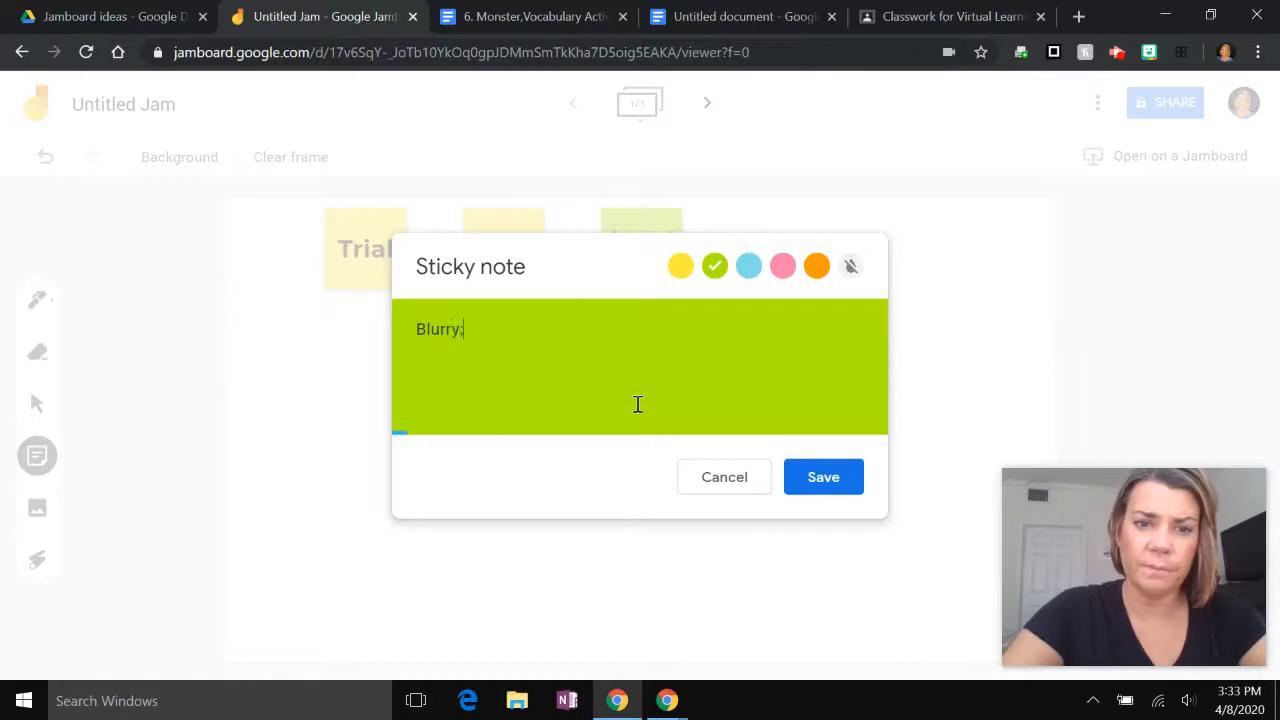
pyautogui.write(' not clear')
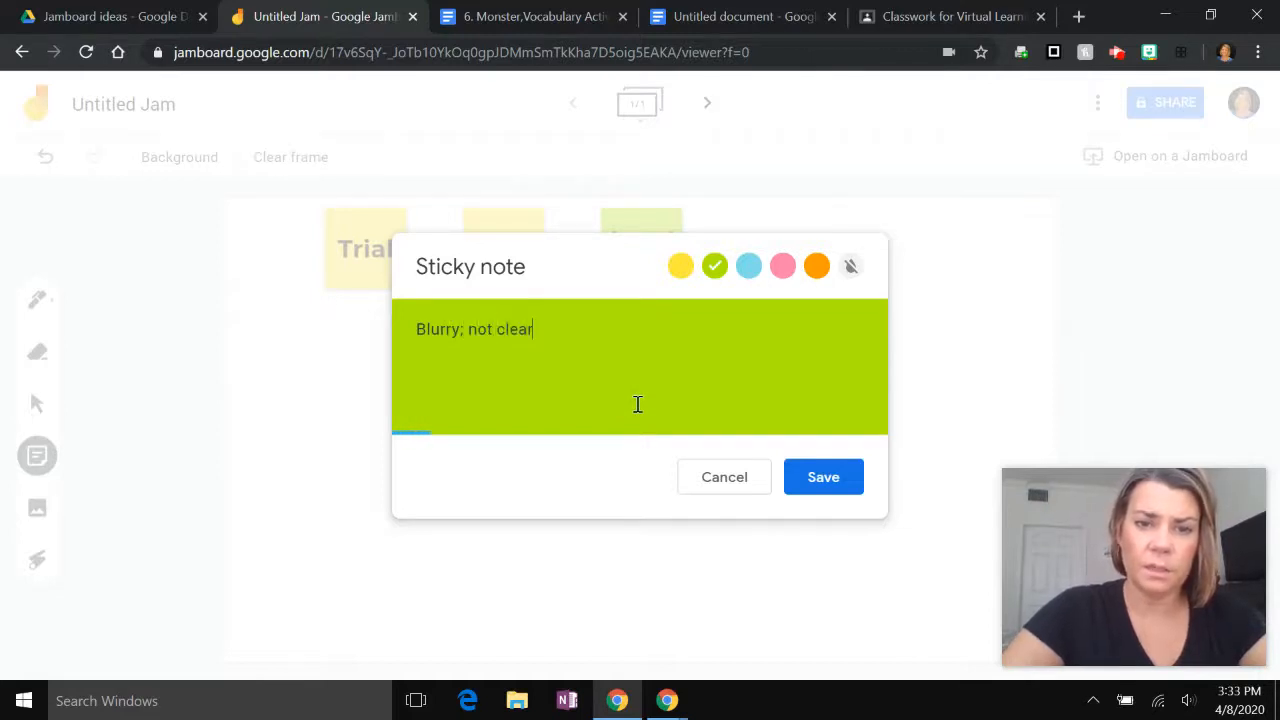
pyautogui.click(826, 476)
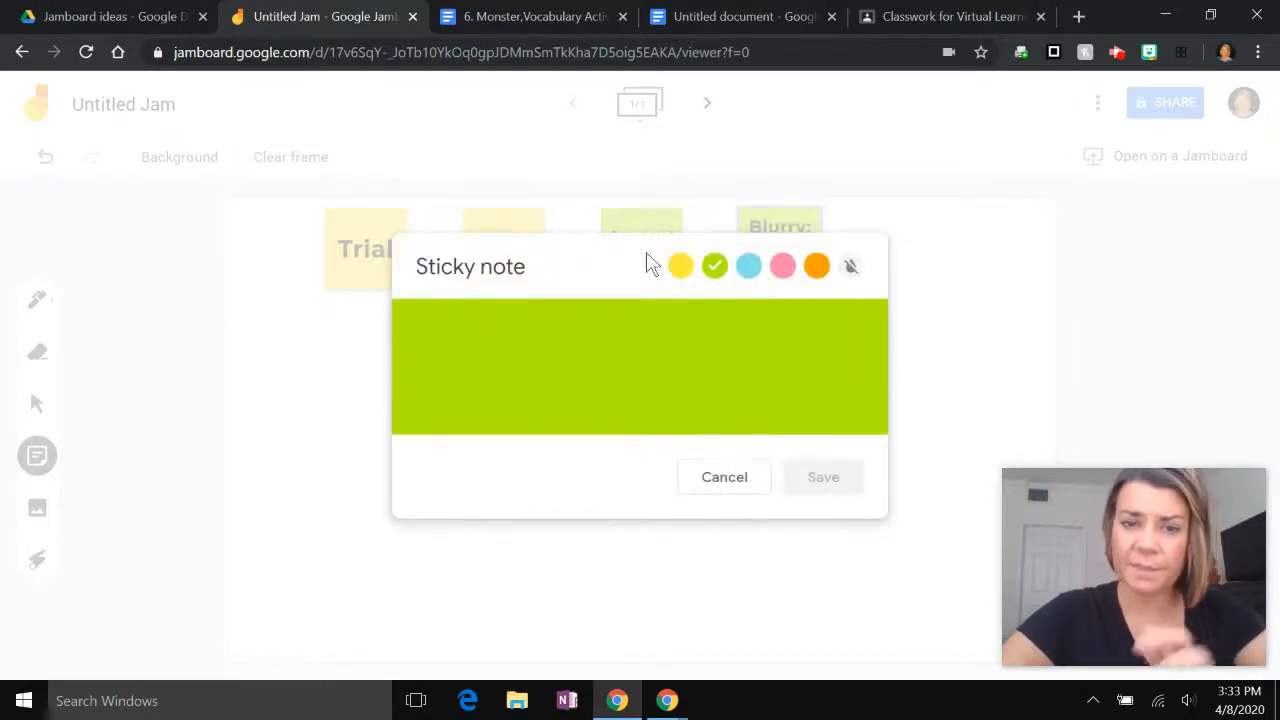
pyautogui.click(722, 486)
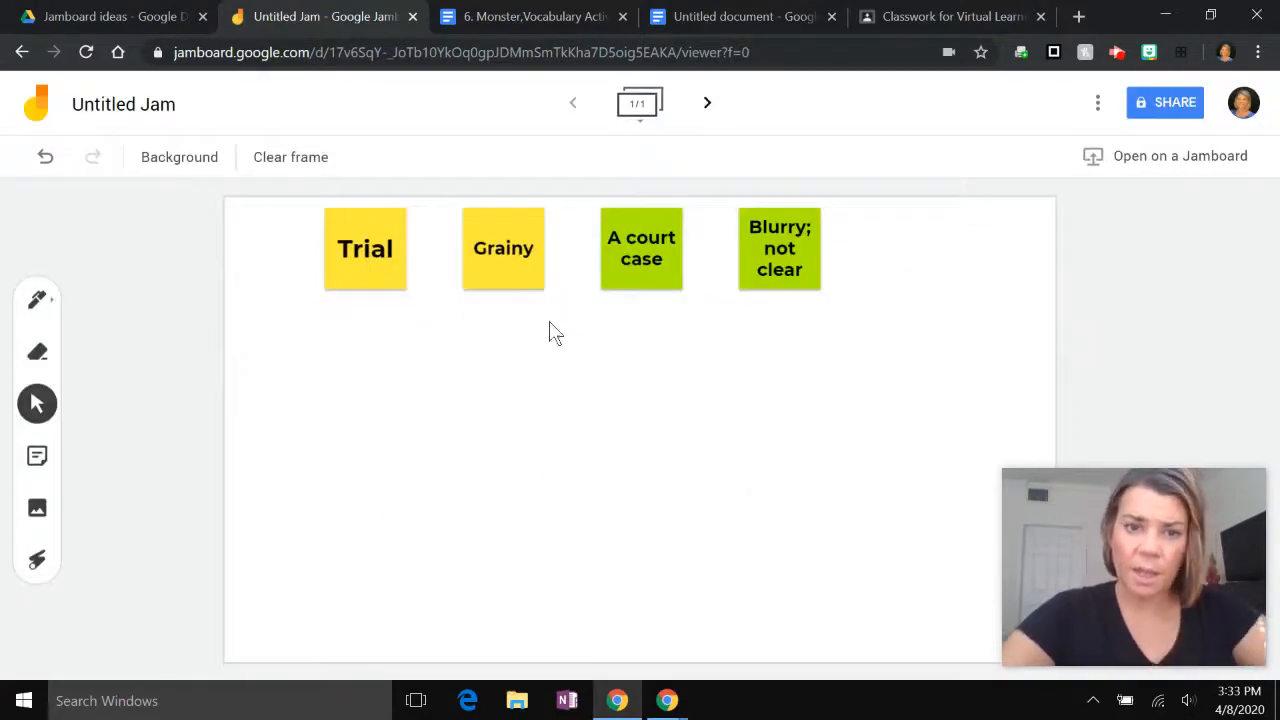
# Gather the yellow word notes near the frame's upper-left corner and the green definition notes near its upper-right corner.
pyautogui.moveTo(500, 258); pyautogui.dragTo(364, 298)
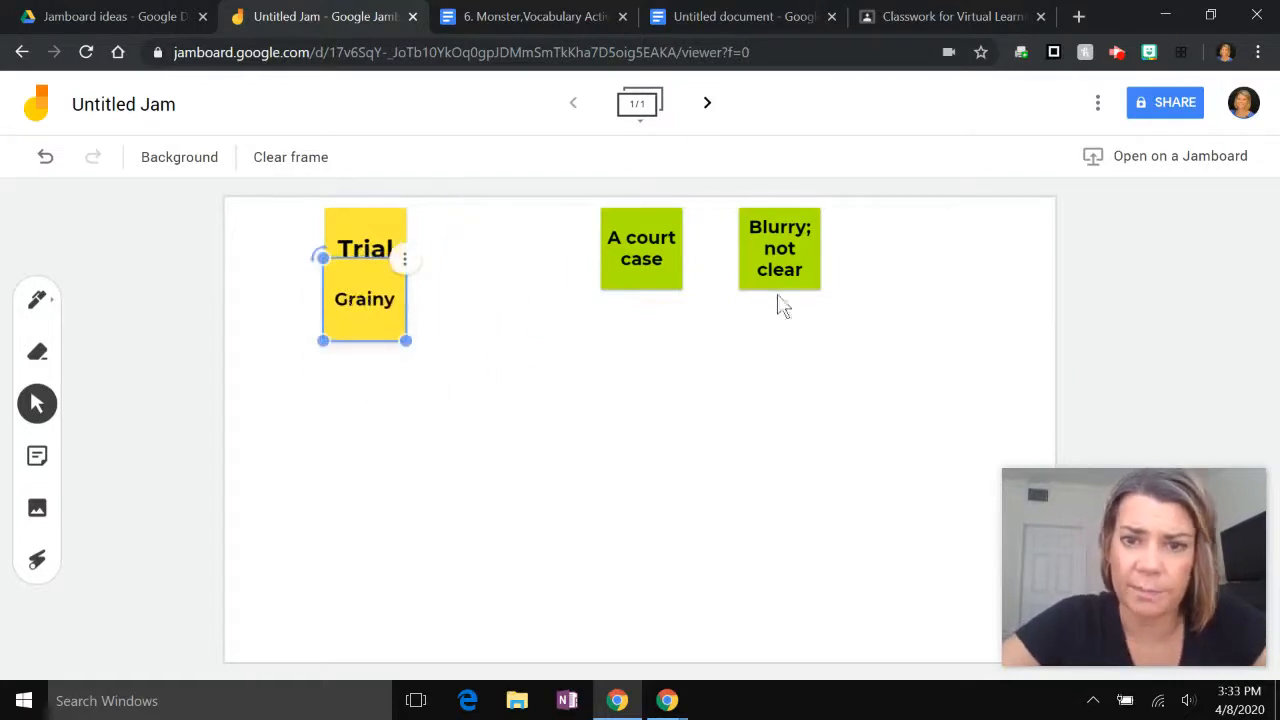
pyautogui.click(780, 245)
pyautogui.moveTo(780, 245); pyautogui.dragTo(976, 262)
pyautogui.moveTo(627, 234); pyautogui.dragTo(958, 292)
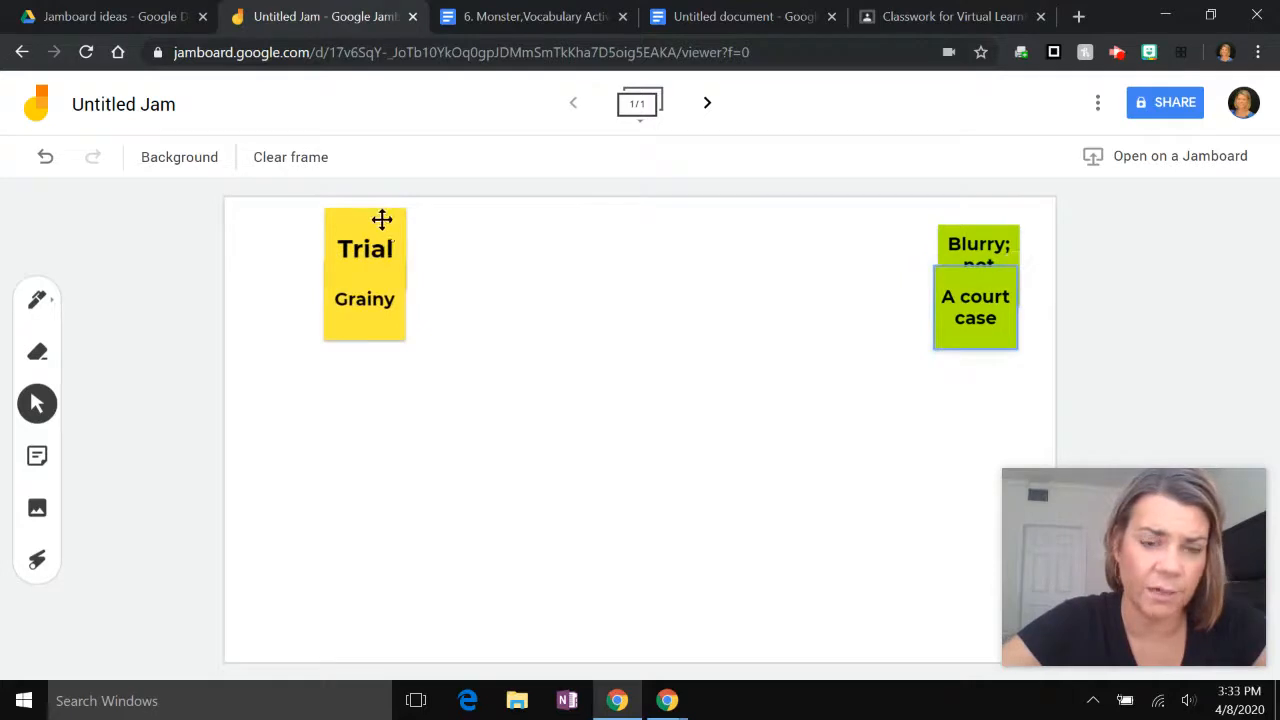
pyautogui.moveTo(380, 217); pyautogui.dragTo(335, 225)
pyautogui.moveTo(380, 314); pyautogui.dragTo(416, 318)
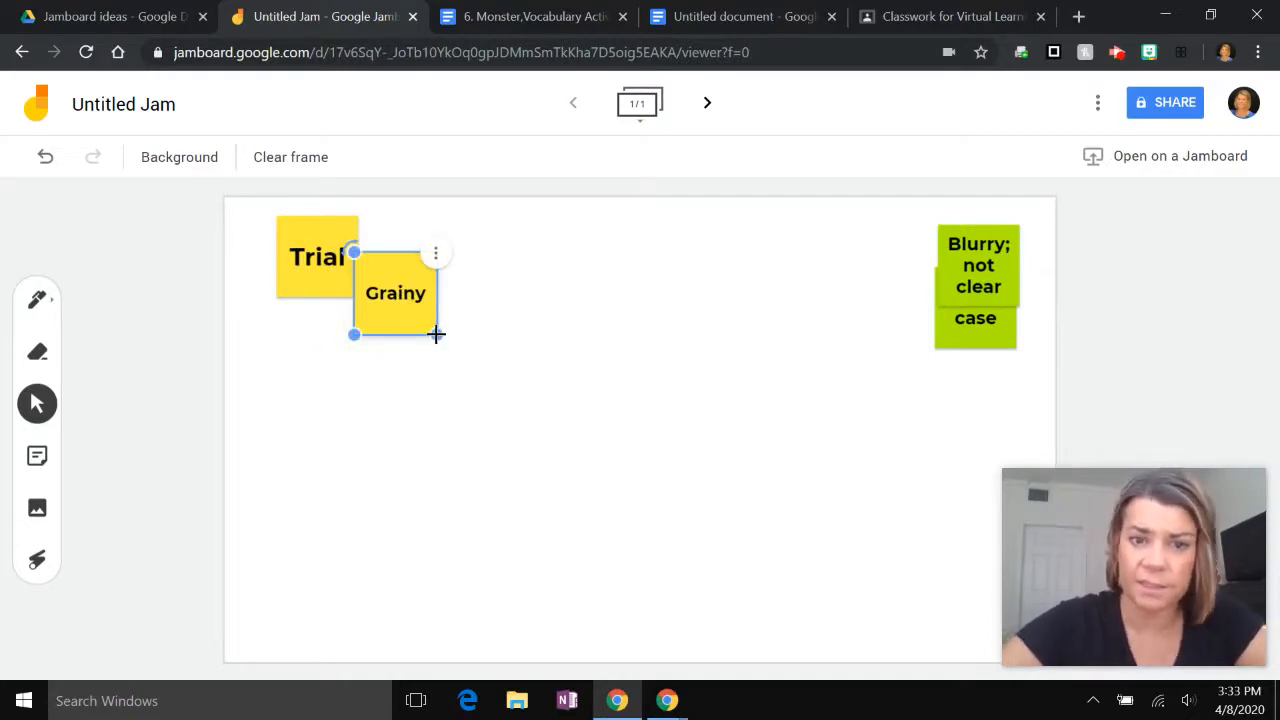
# Enlarge the "Grainy" note, shrink it back to its small size, and place it overlapping the lower part of the "Trial" note.
pyautogui.moveTo(436, 334); pyautogui.dragTo(527, 249)
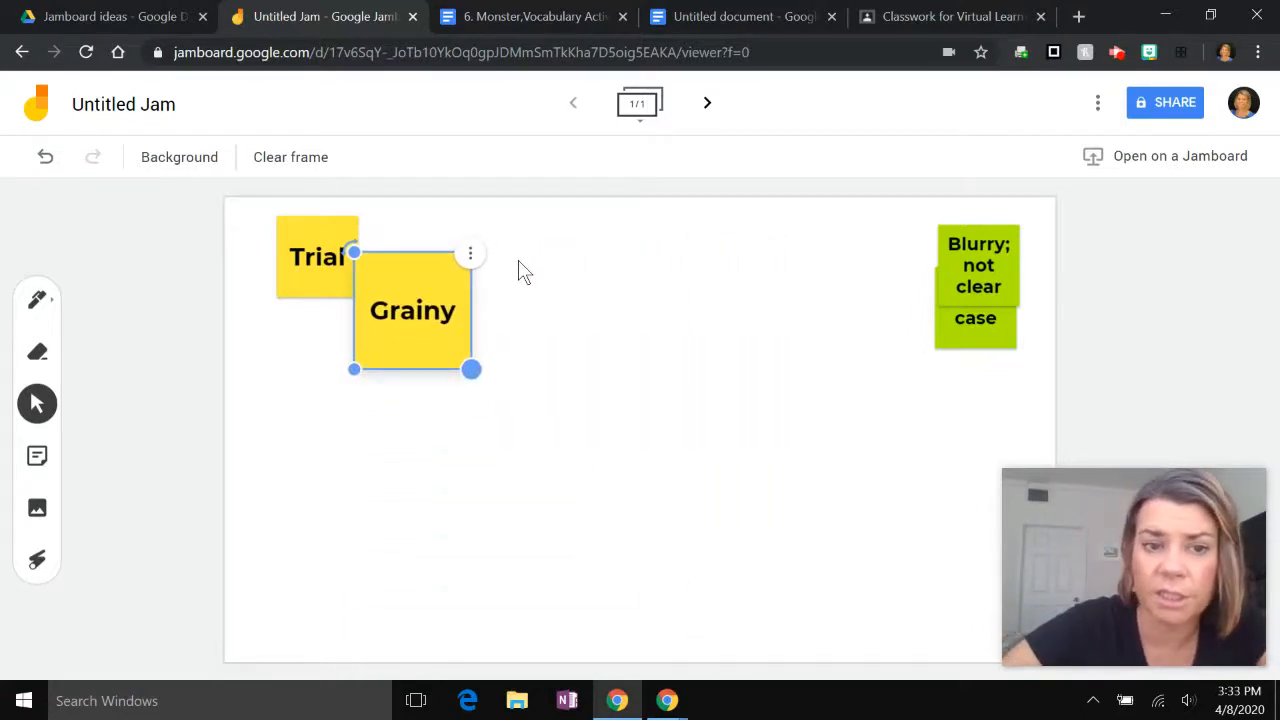
pyautogui.moveTo(397, 331); pyautogui.dragTo(373, 351)
pyautogui.click(493, 368)
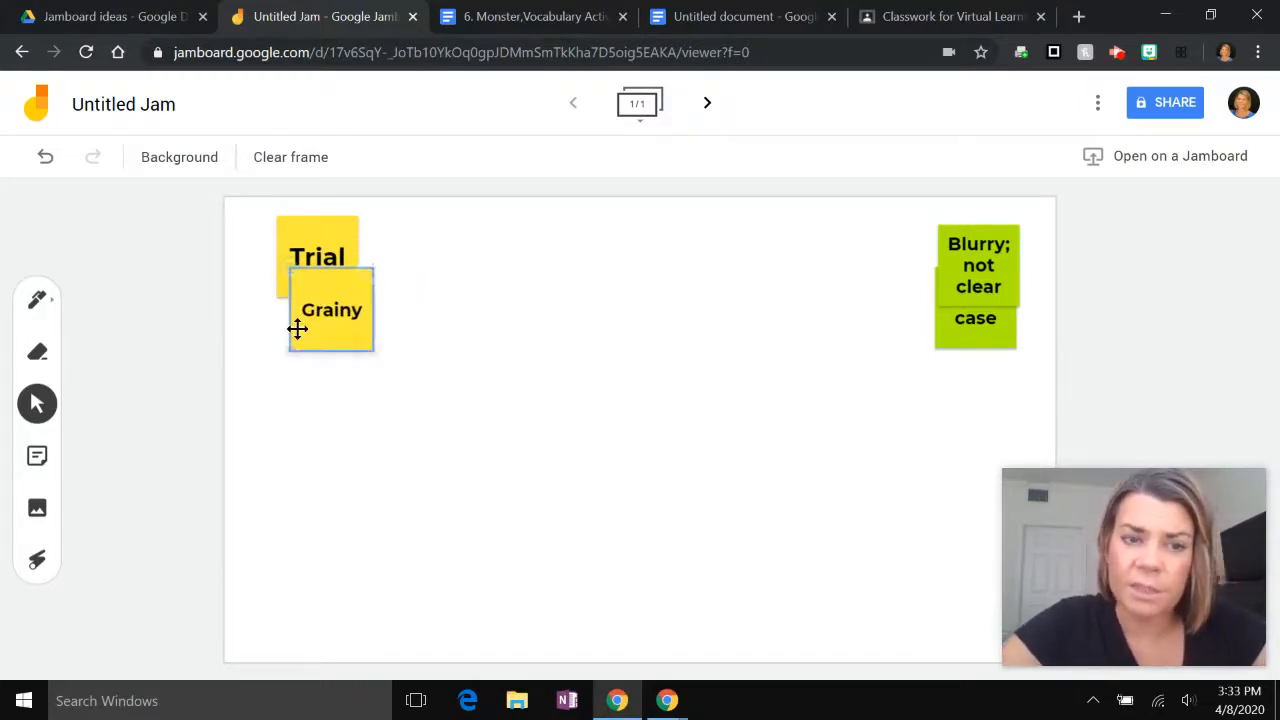
pyautogui.moveTo(297, 327); pyautogui.dragTo(288, 337)
pyautogui.click(884, 358)
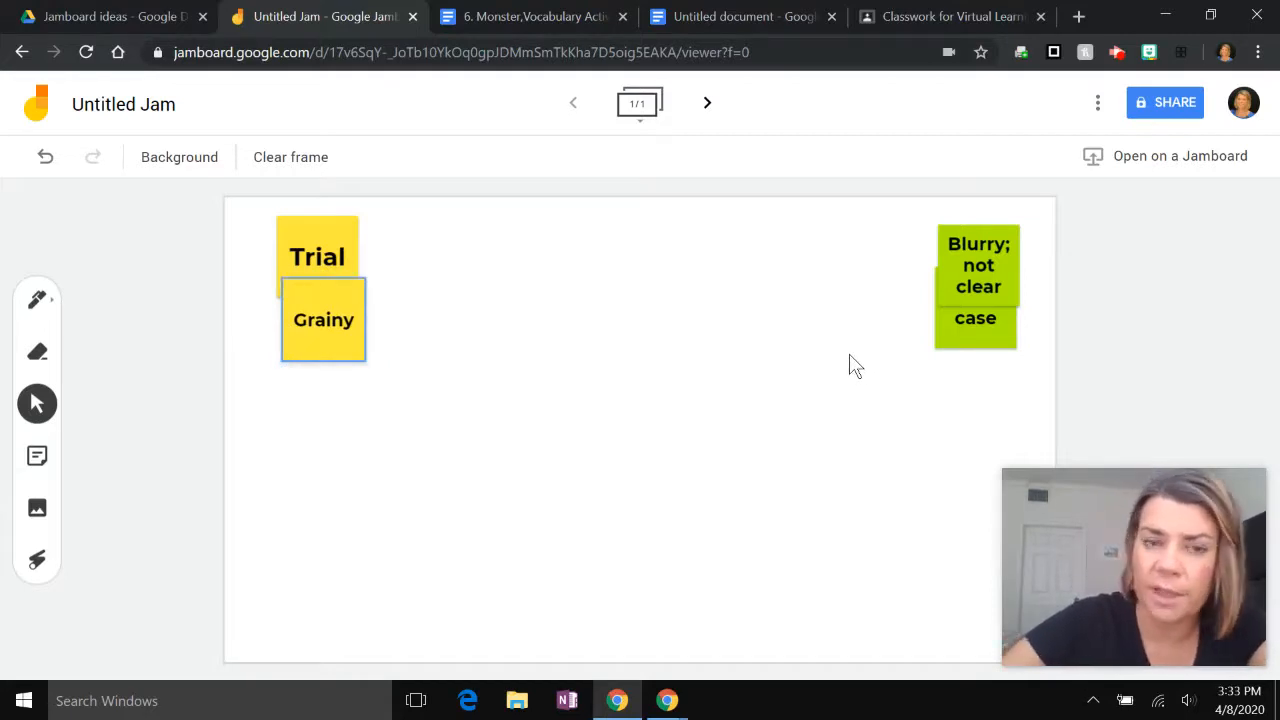
# Add one sticky note with no background colour reading "Match each vocabulary word in yellow to the definition in green".
pyautogui.click(38, 462)
pyautogui.click(851, 268)
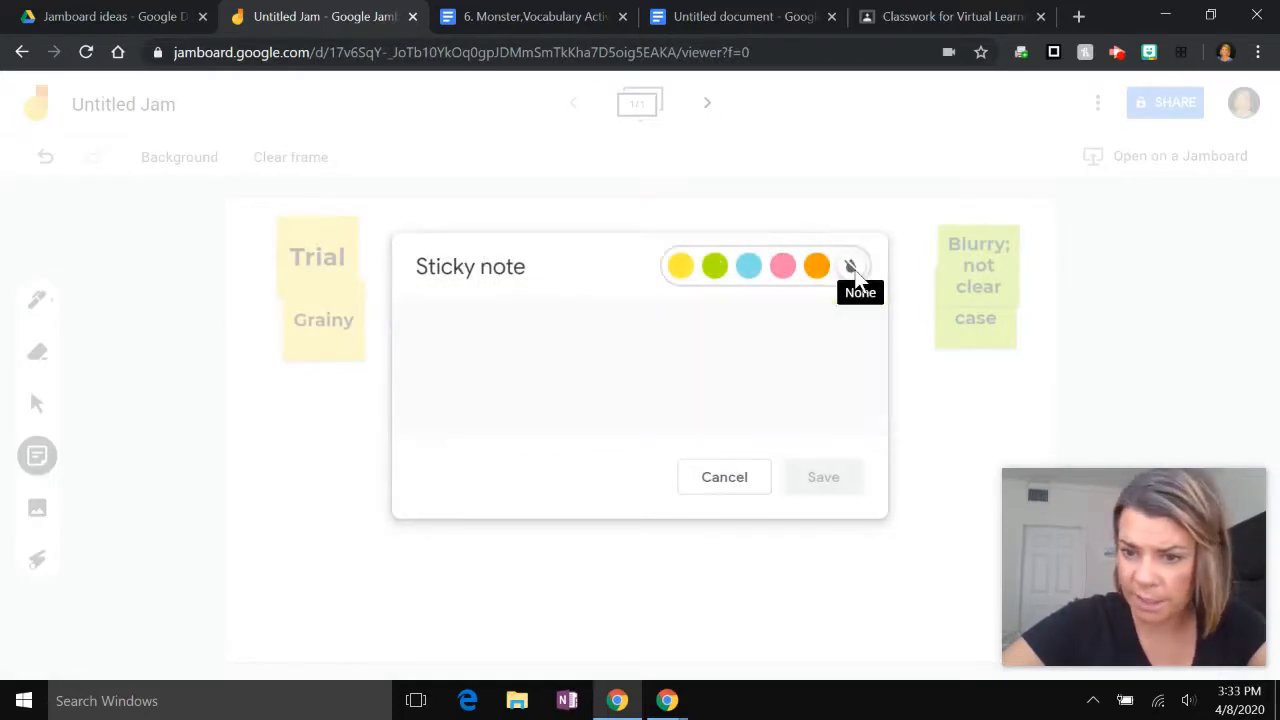
pyautogui.click(623, 326)
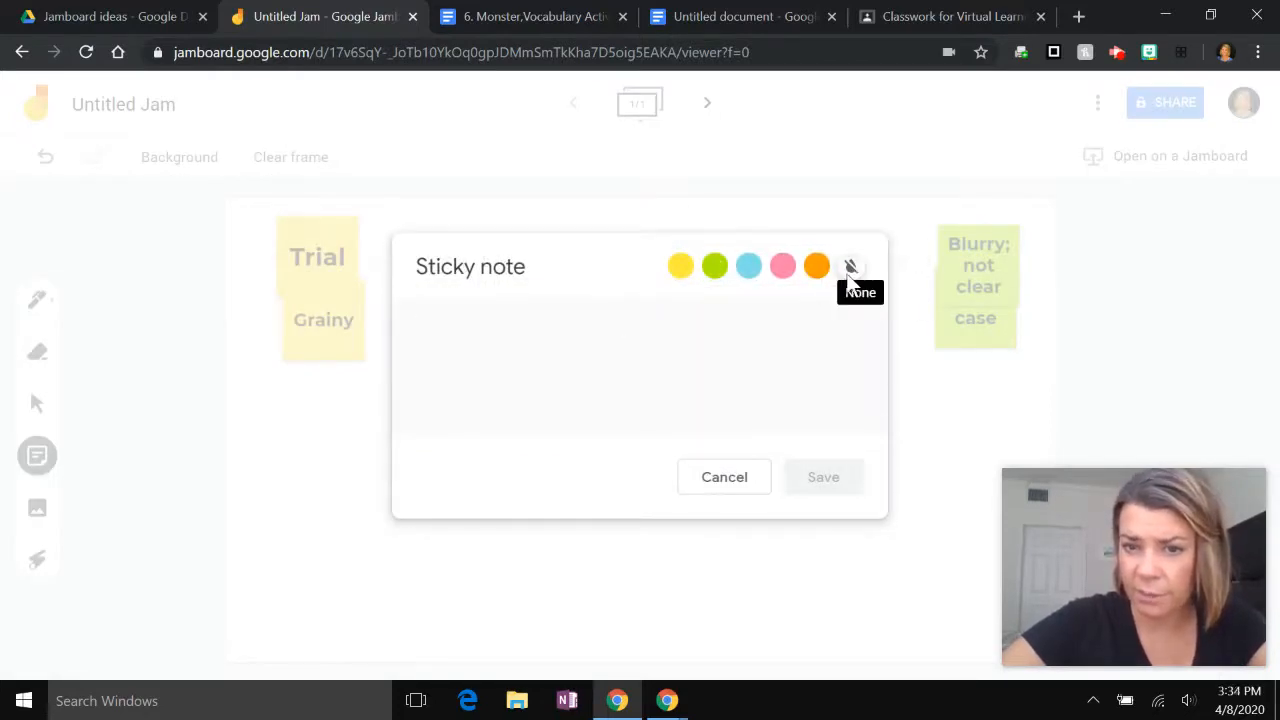
pyautogui.write('Mat')
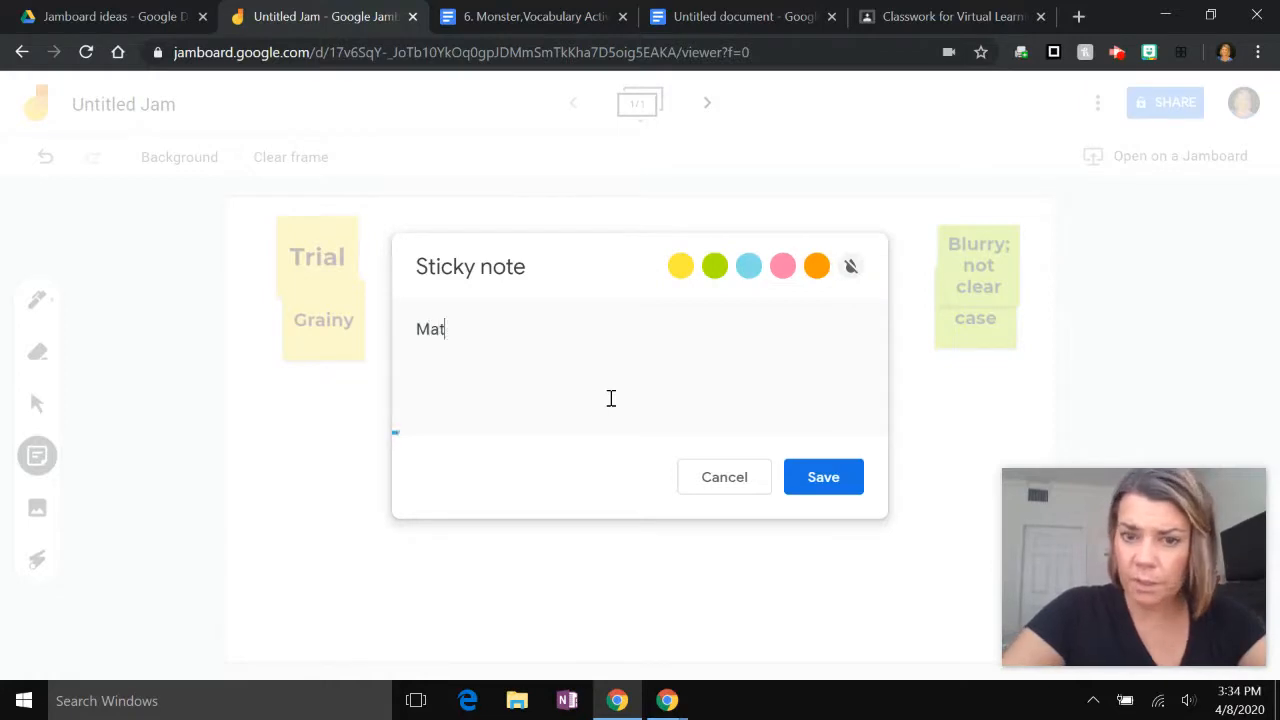
pyautogui.write('ch each vocabul')
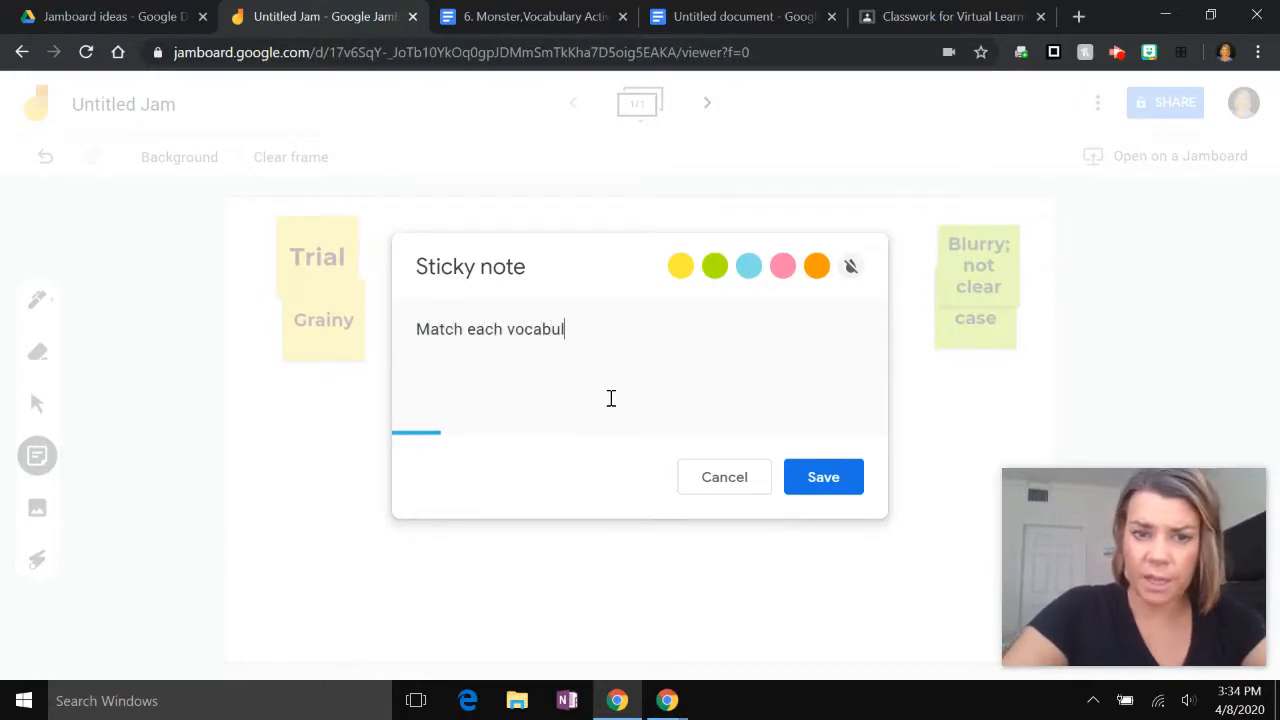
pyautogui.write('ary word in yel')
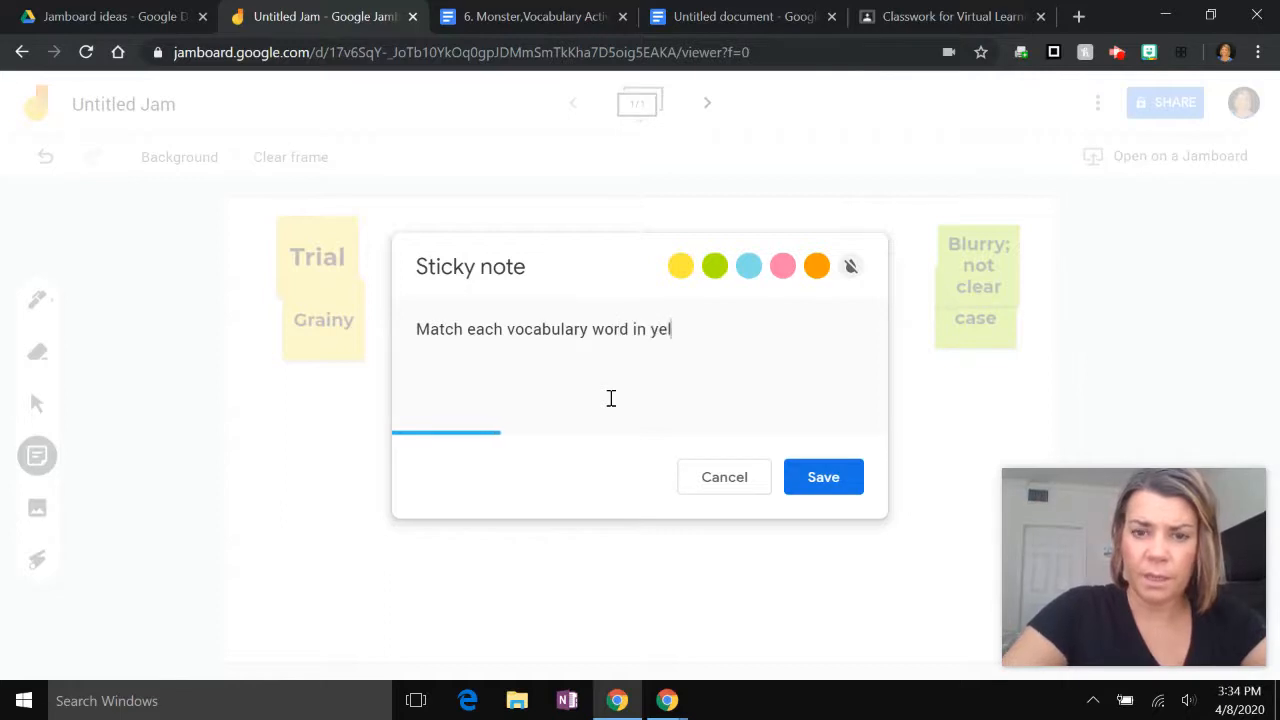
pyautogui.write('low  to the dei')
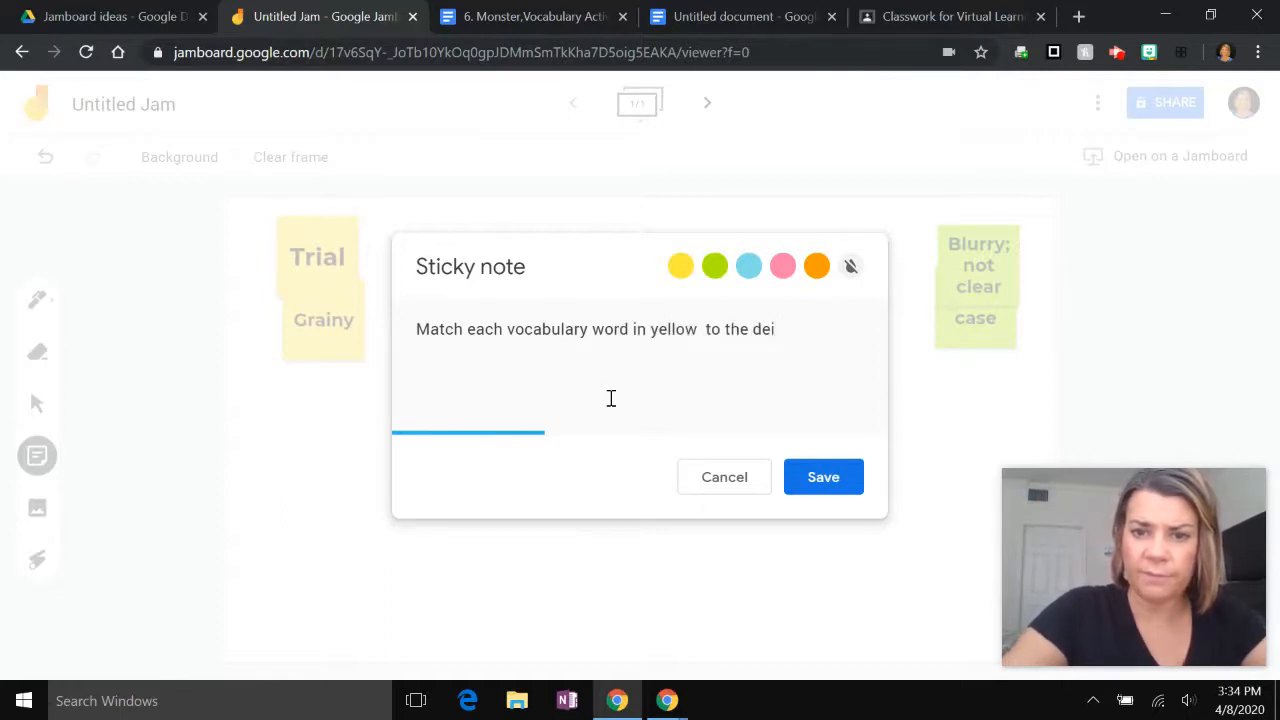
pyautogui.press('BackSpace')
pyautogui.write('finition in ')
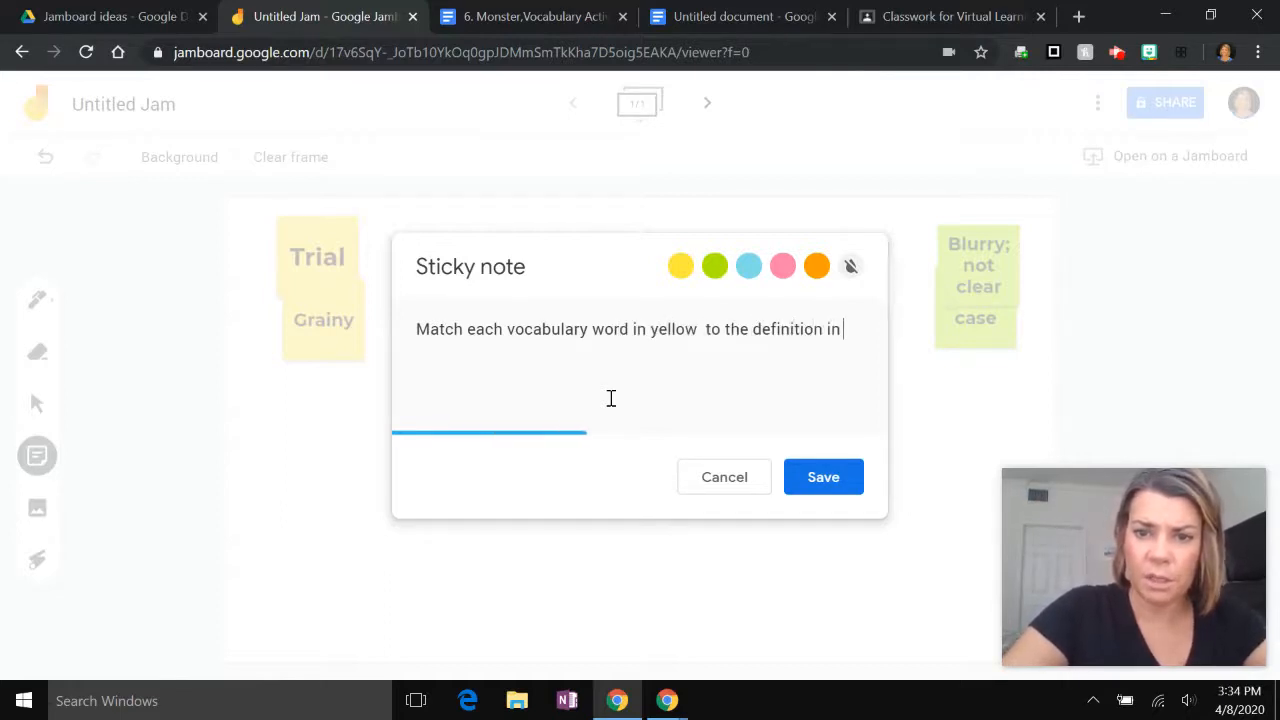
pyautogui.write('ge')
pyautogui.write('een')
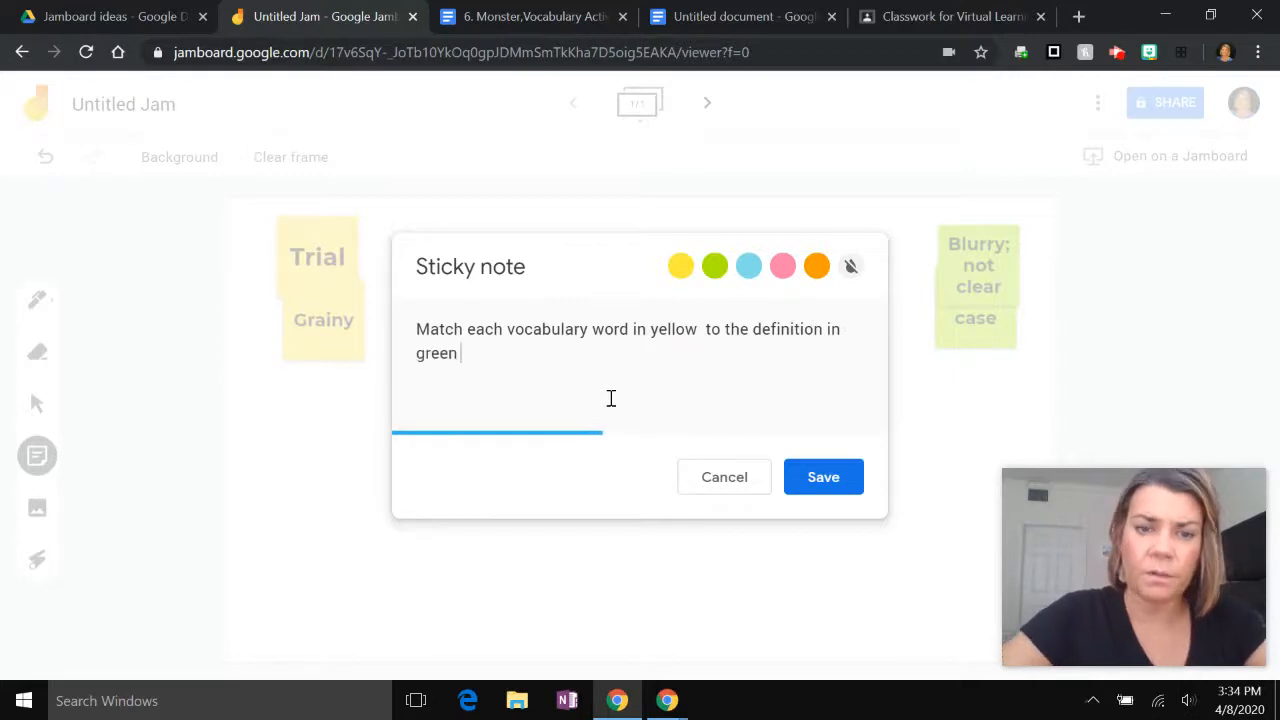
pyautogui.click(820, 481)
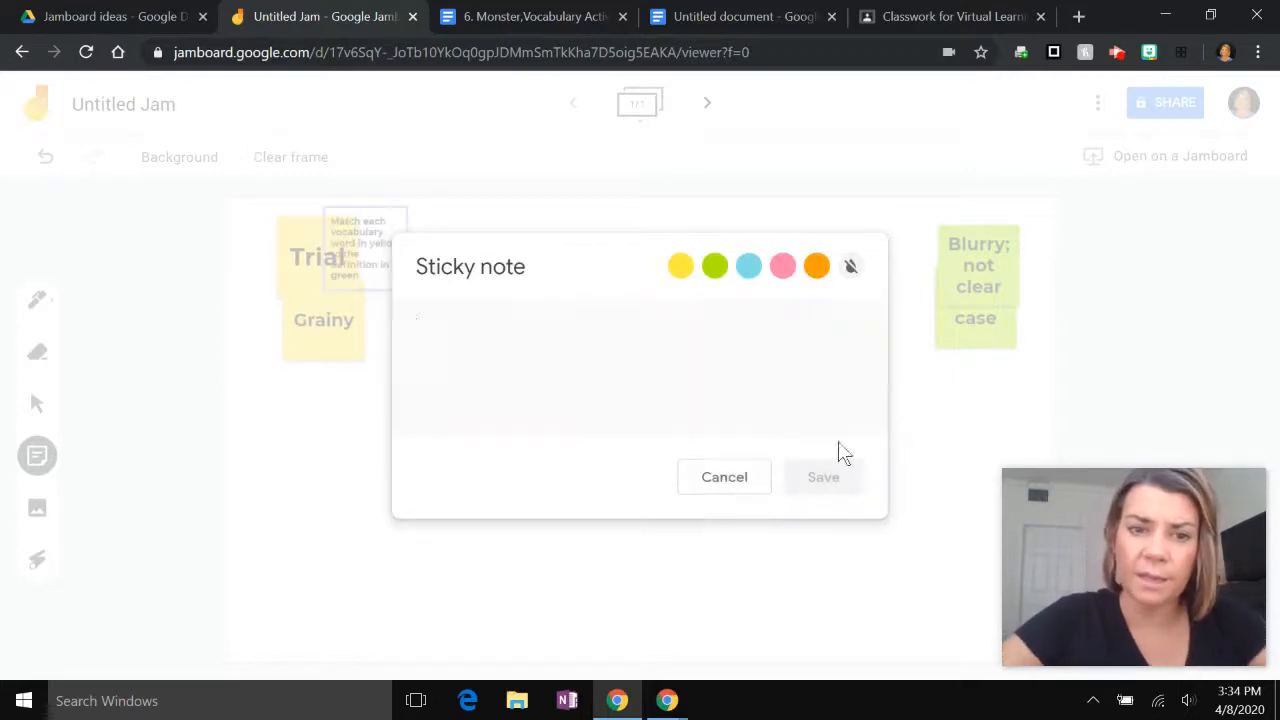
pyautogui.click(722, 489)
# Enlarge the directions note and move it to the frame's lower centre, and delete it.
pyautogui.moveTo(358, 246); pyautogui.dragTo(588, 254)
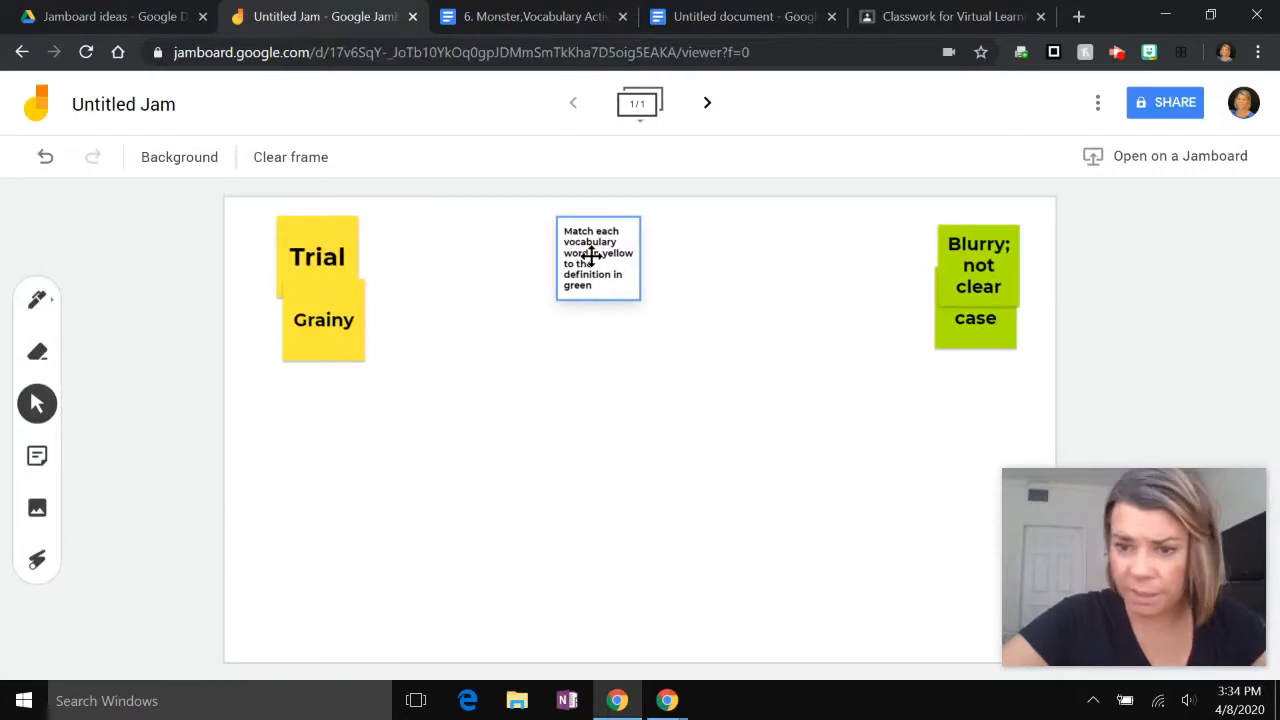
pyautogui.moveTo(638, 300); pyautogui.dragTo(709, 443)
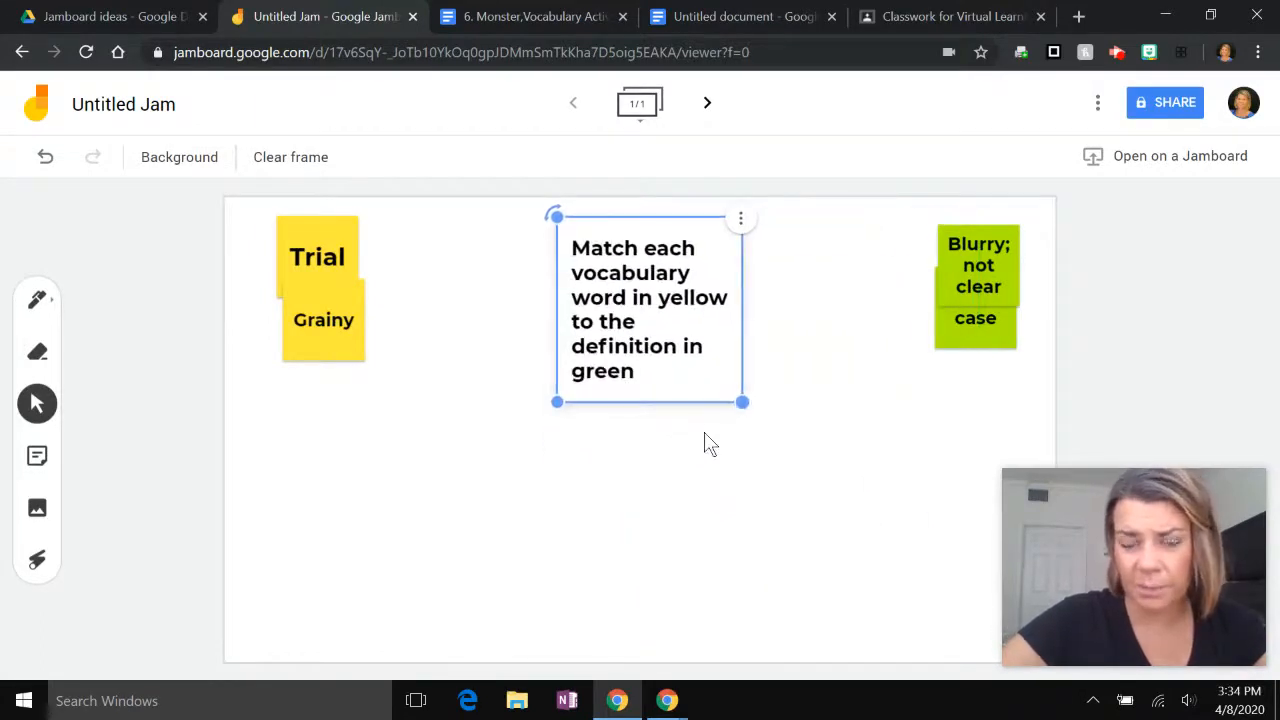
pyautogui.moveTo(695, 321); pyautogui.dragTo(709, 565)
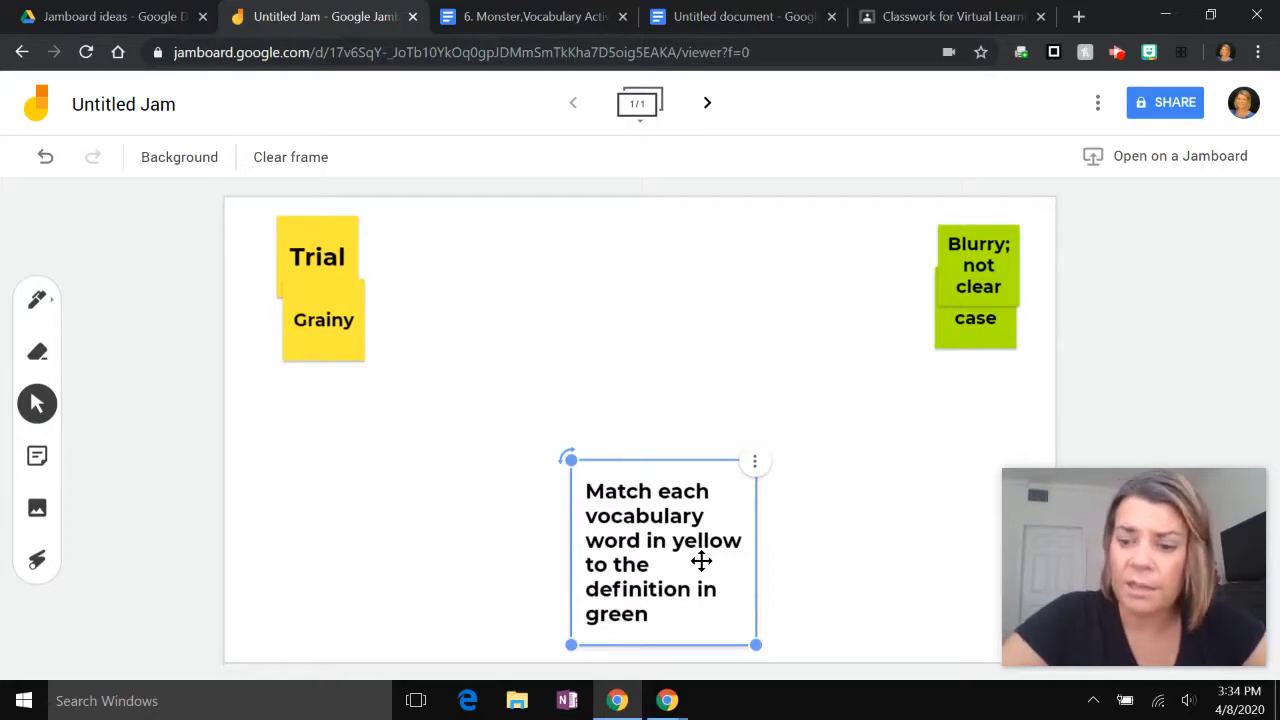
pyautogui.press('Delete')
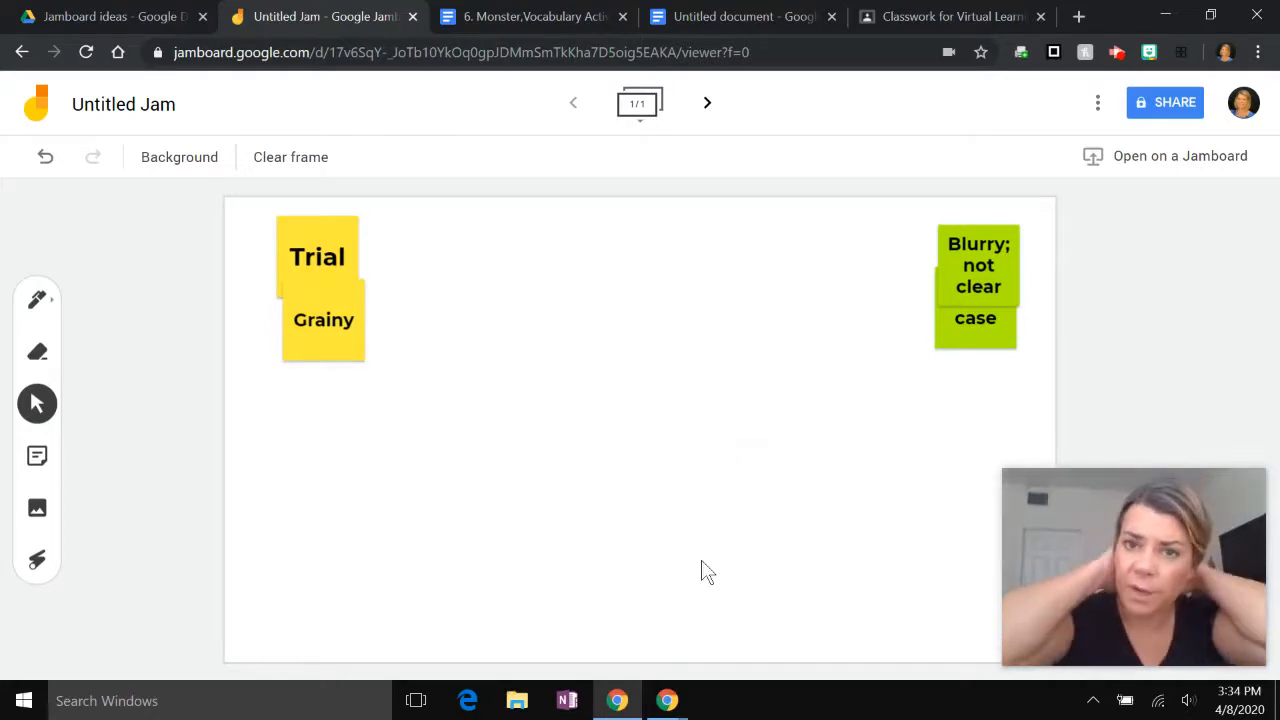
# Switch to the untitled Google Docs document and enter the heading "Directions: Vocabulary Match" below the top of the page.
pyautogui.click(735, 14)
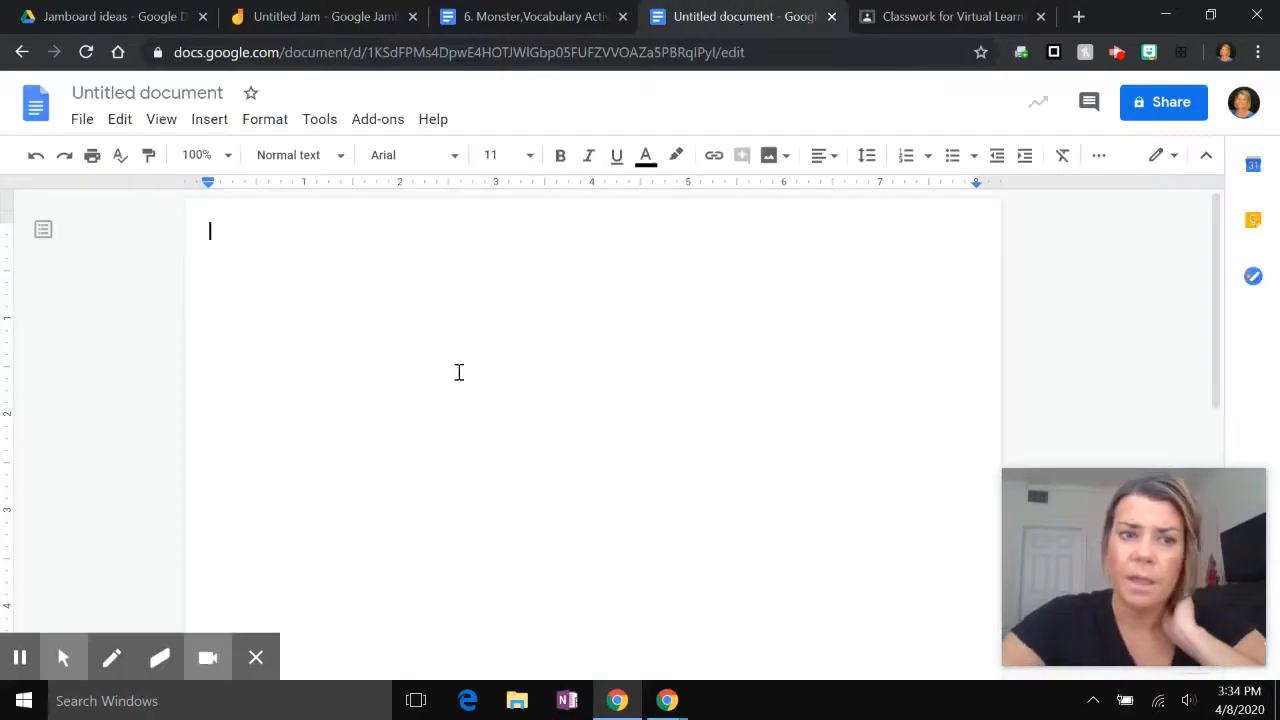
pyautogui.press('Return')
pyautogui.write('D')
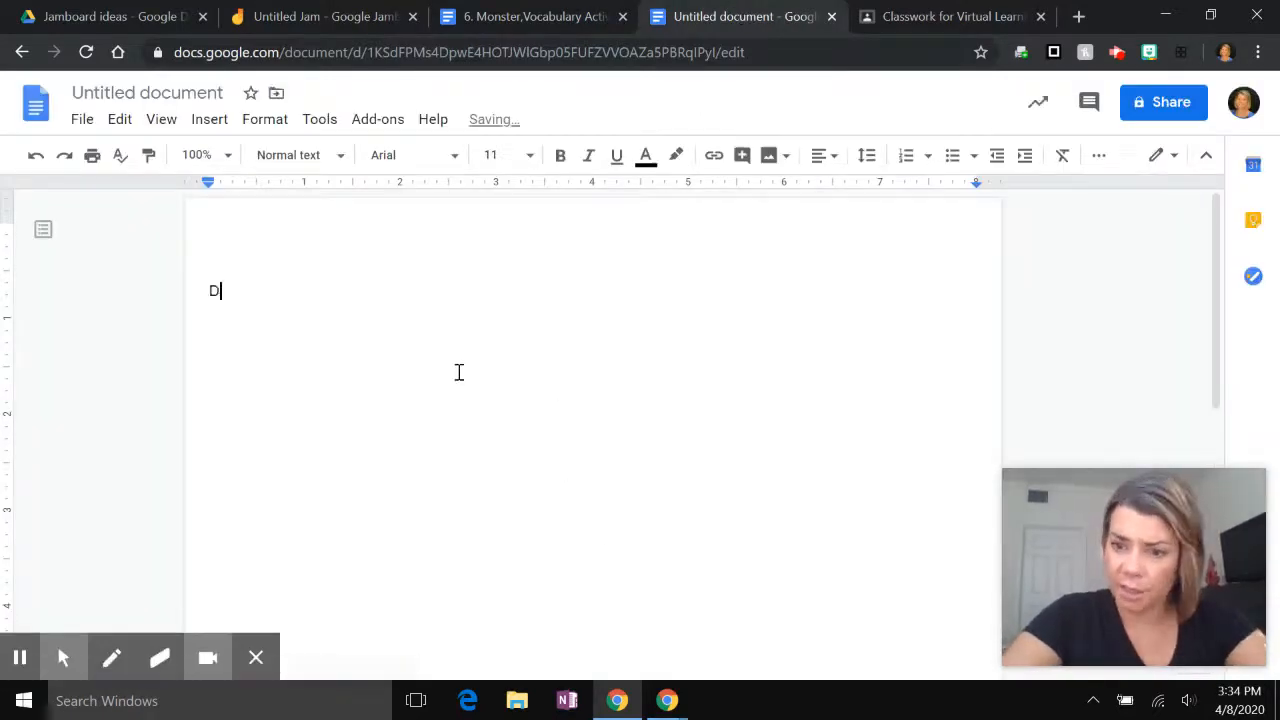
pyautogui.write('irections:')
pyautogui.press('Return')
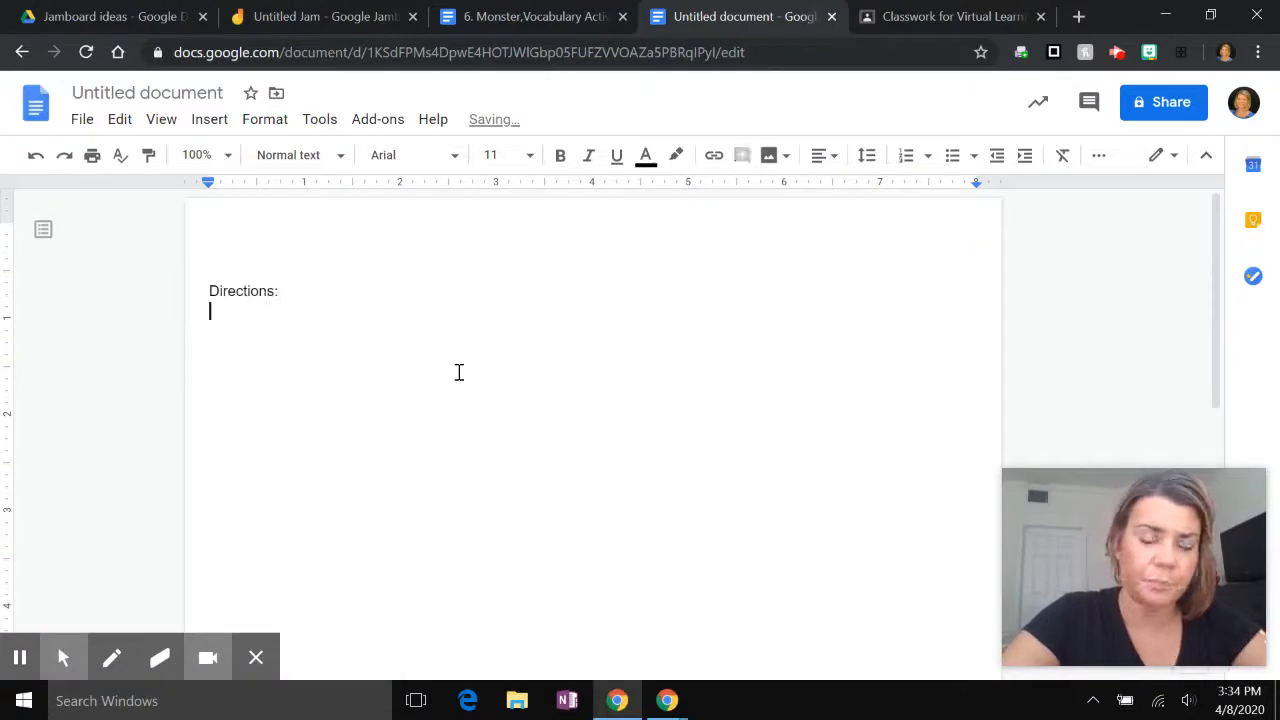
pyautogui.press('BackSpace')
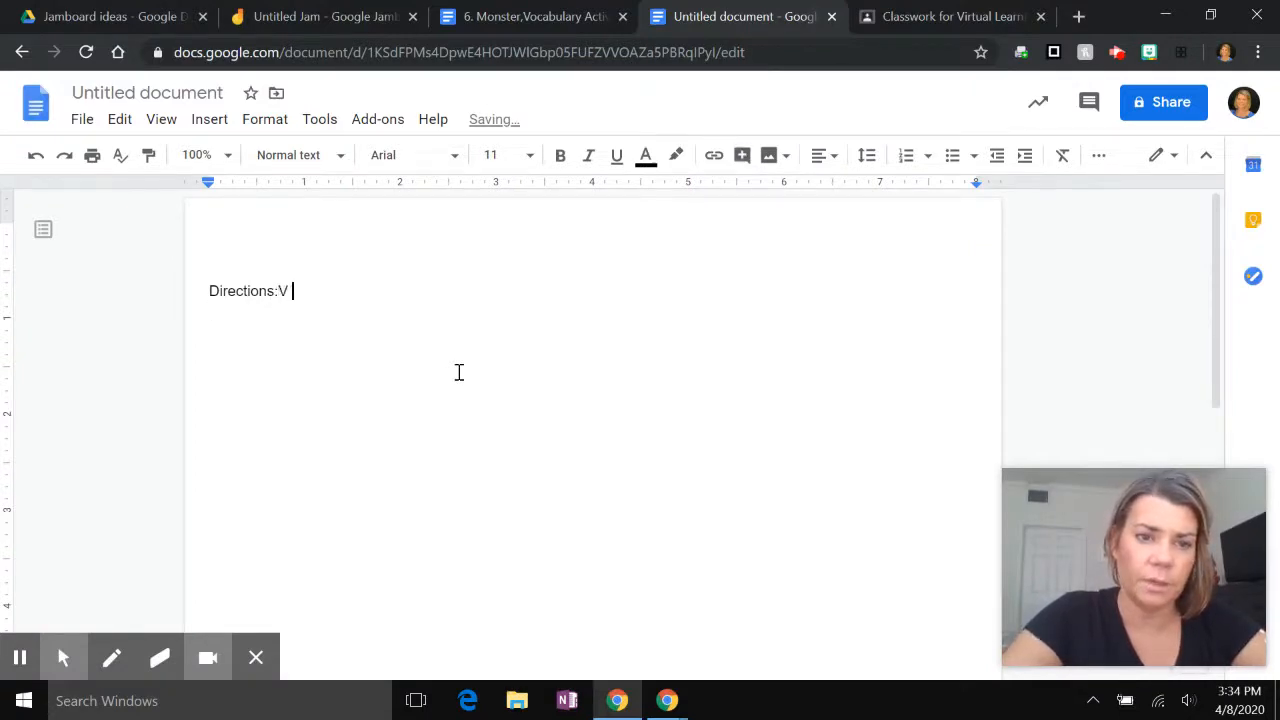
pyautogui.write('Vocabulary ')
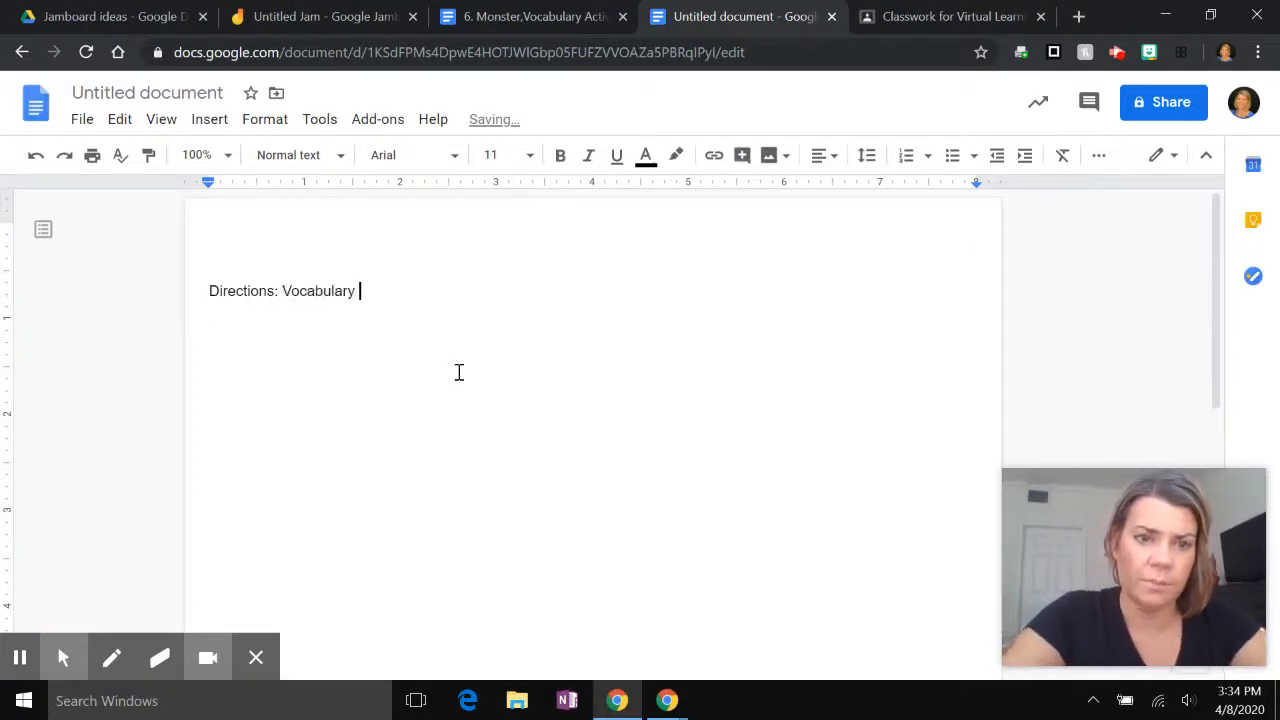
pyautogui.write('Match')
pyautogui.press('Return')
# Add the line "Match each vocabulary word (yellow) to the definition (green)." under the heading.
pyautogui.write('MAt')
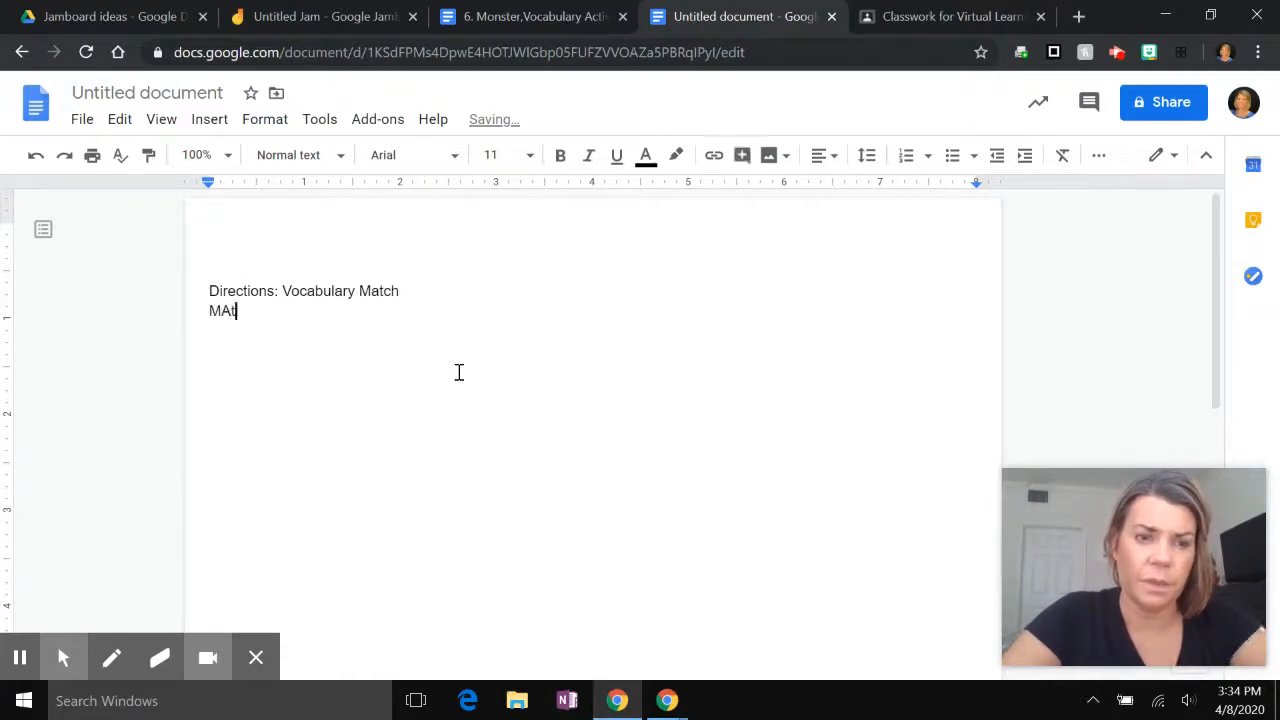
pyautogui.write('c')
pyautogui.press('BackSpace')
pyautogui.press('BackSpace')
pyautogui.press('BackSpace')
pyautogui.write('atch each vocabulary word (yellow) to')
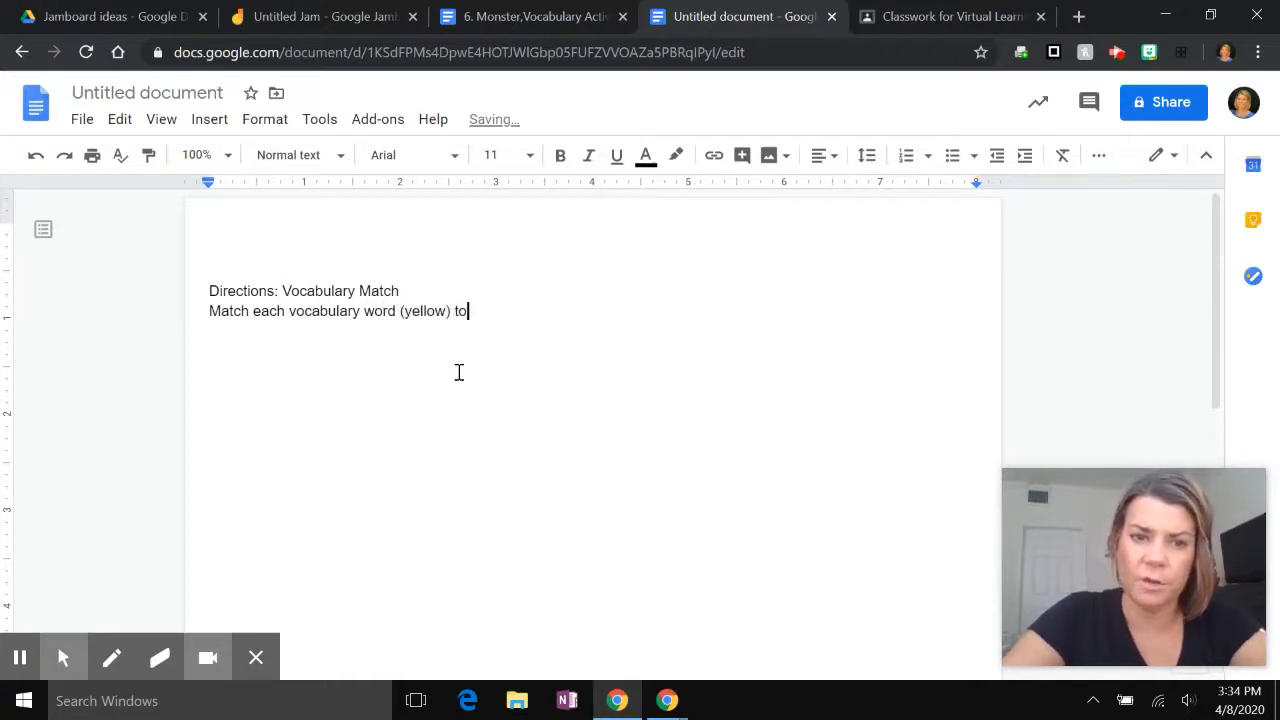
pyautogui.write('the definition (green). Match')
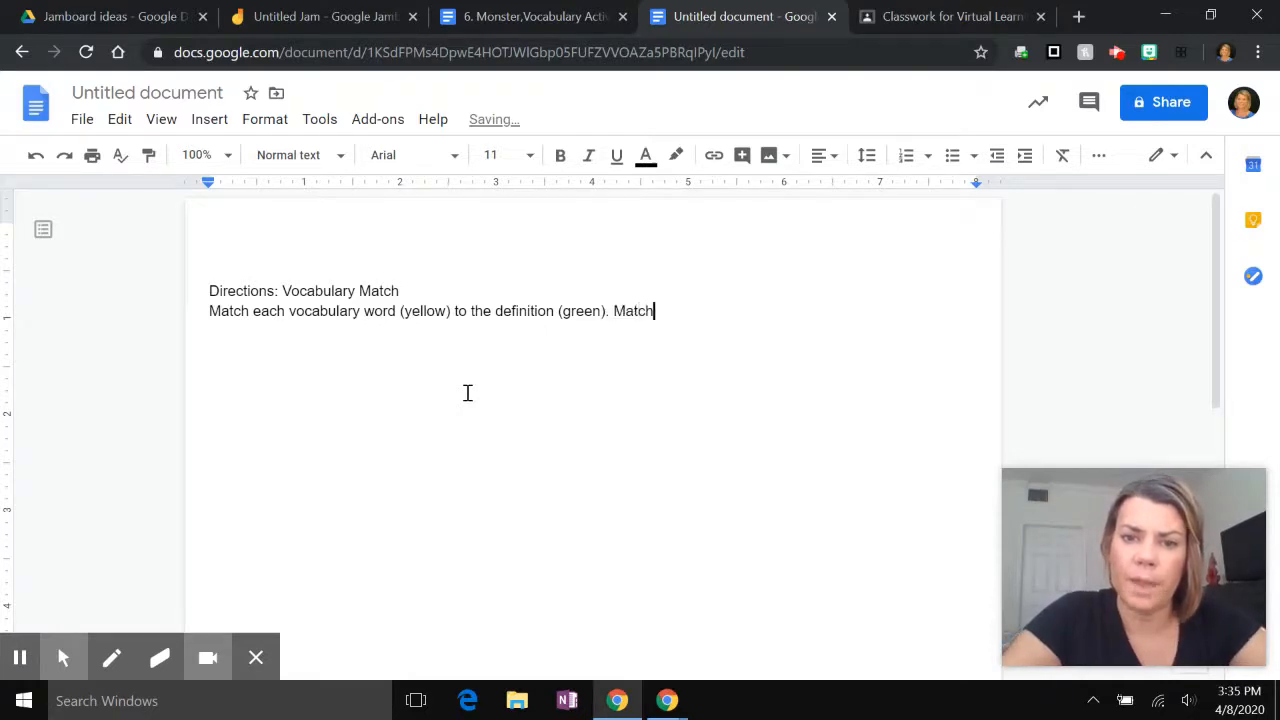
# Add the sentence "Match by sliding the squares together." on its own line below the matching instruction.
pyautogui.write('ing the')
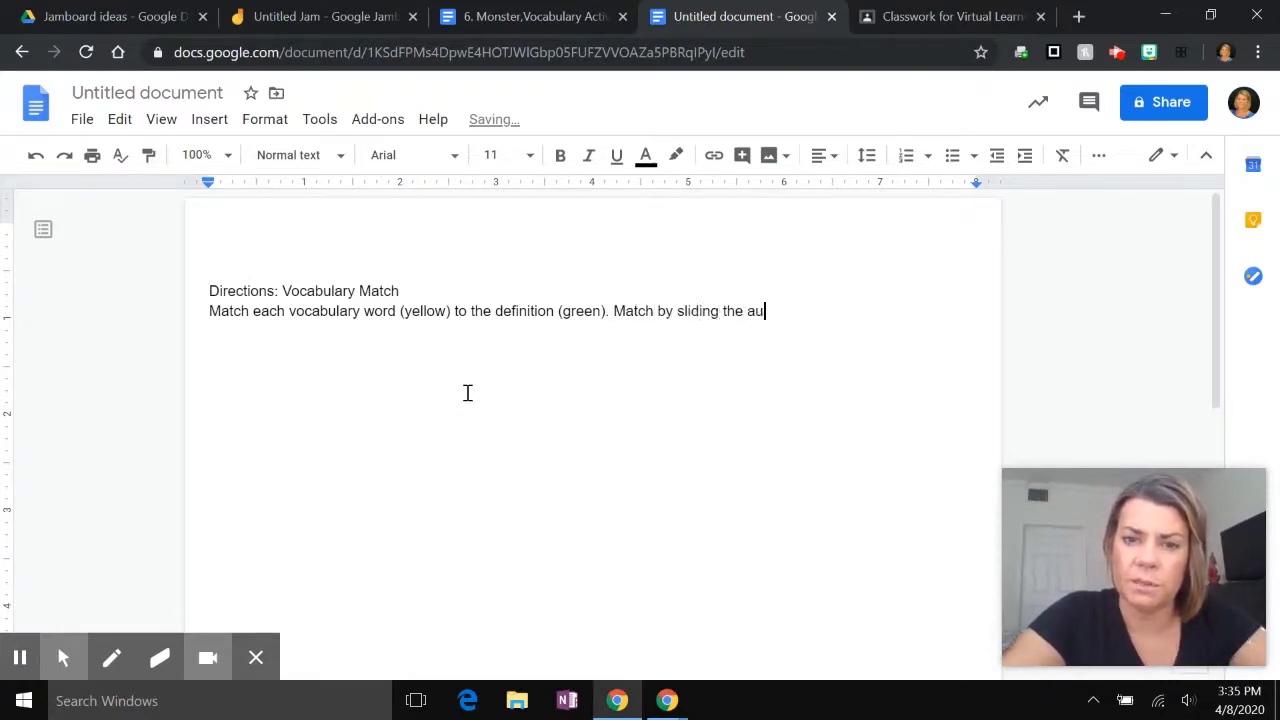
pyautogui.write(' squr')
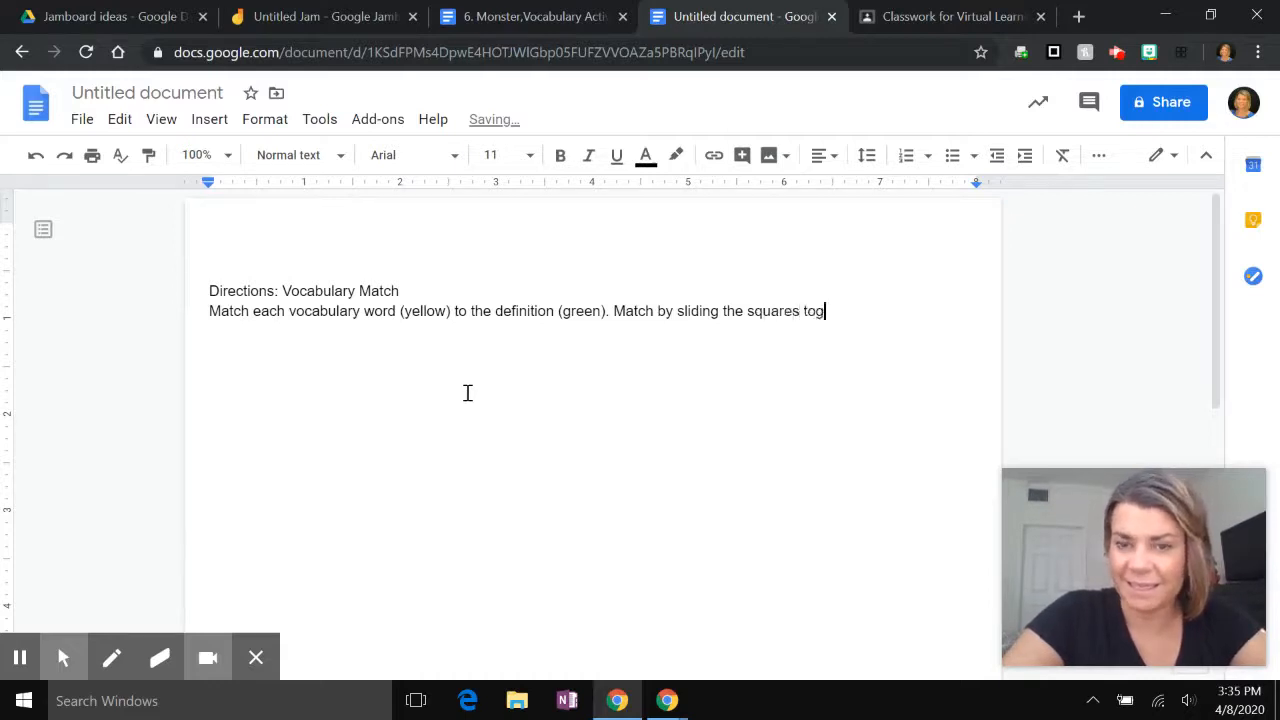
pyautogui.click(613, 311)
pyautogui.press('Return')
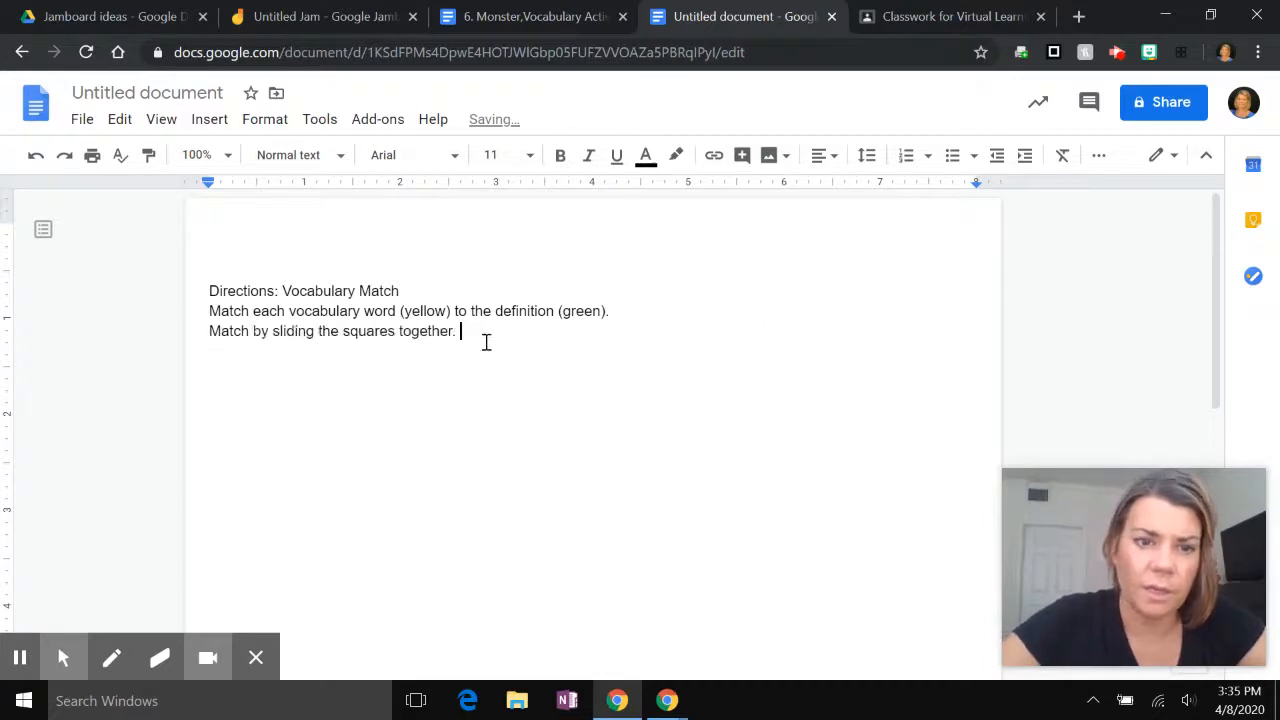
# Format all three lines of directions as centred text in Short Stack at size 12.
pyautogui.moveTo(486, 342); pyautogui.dragTo(197, 290)
pyautogui.click(832, 160)
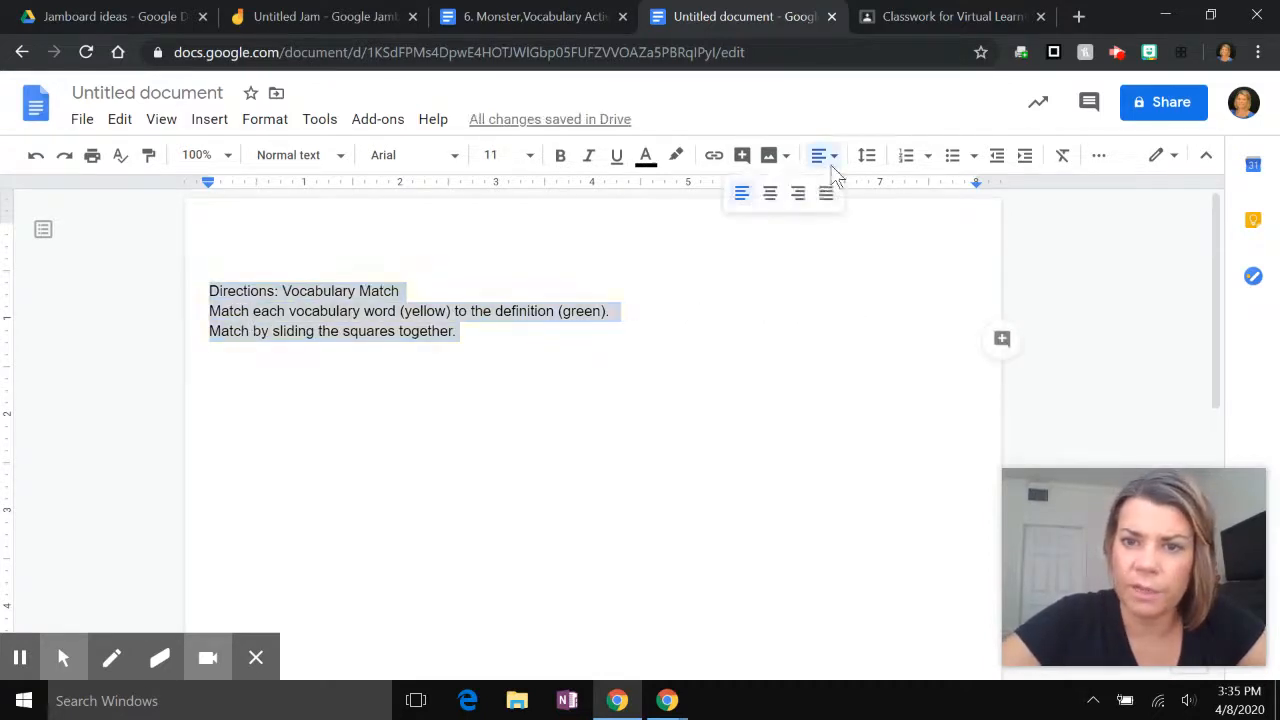
pyautogui.click(772, 194)
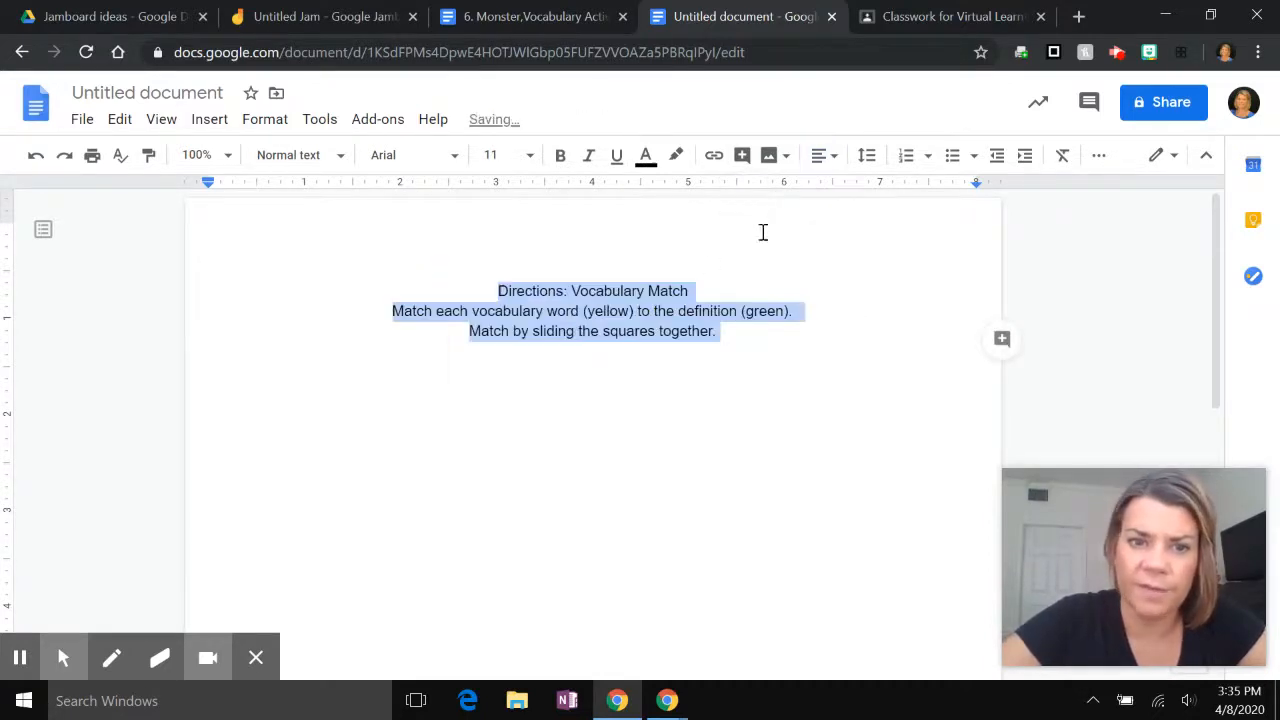
pyautogui.click(525, 163)
pyautogui.click(500, 317)
pyautogui.click(451, 160)
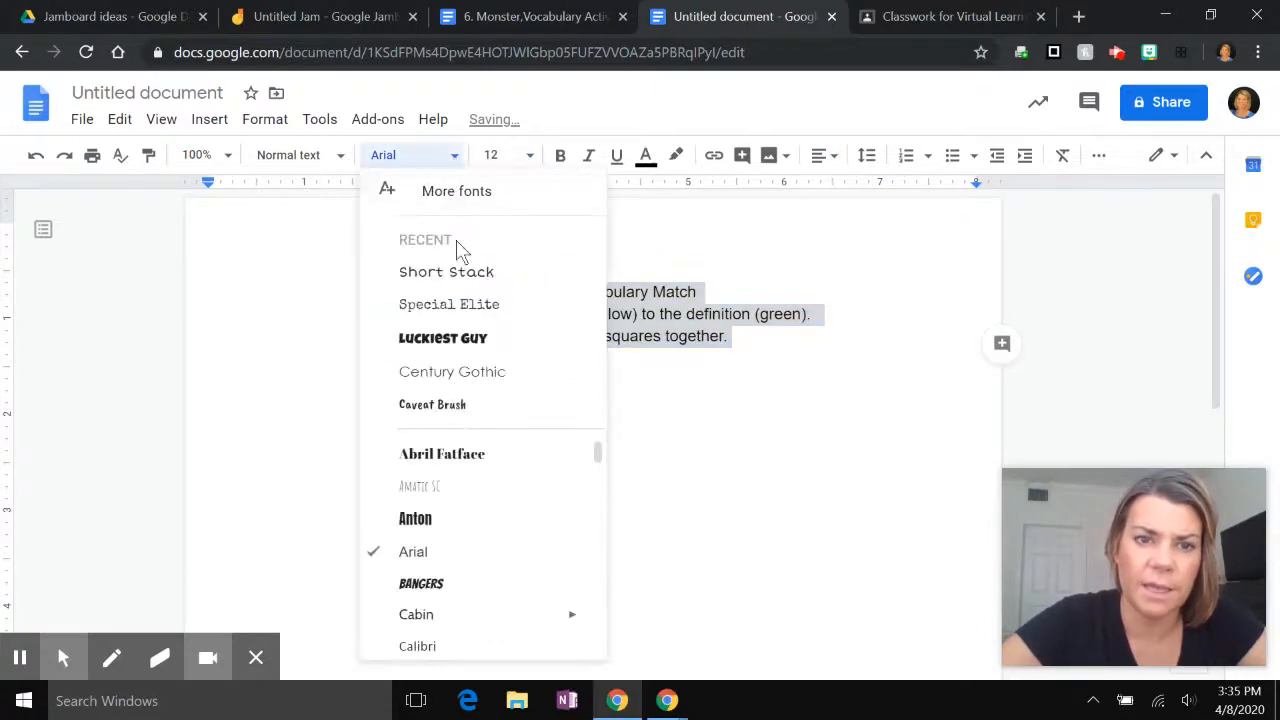
pyautogui.click(470, 275)
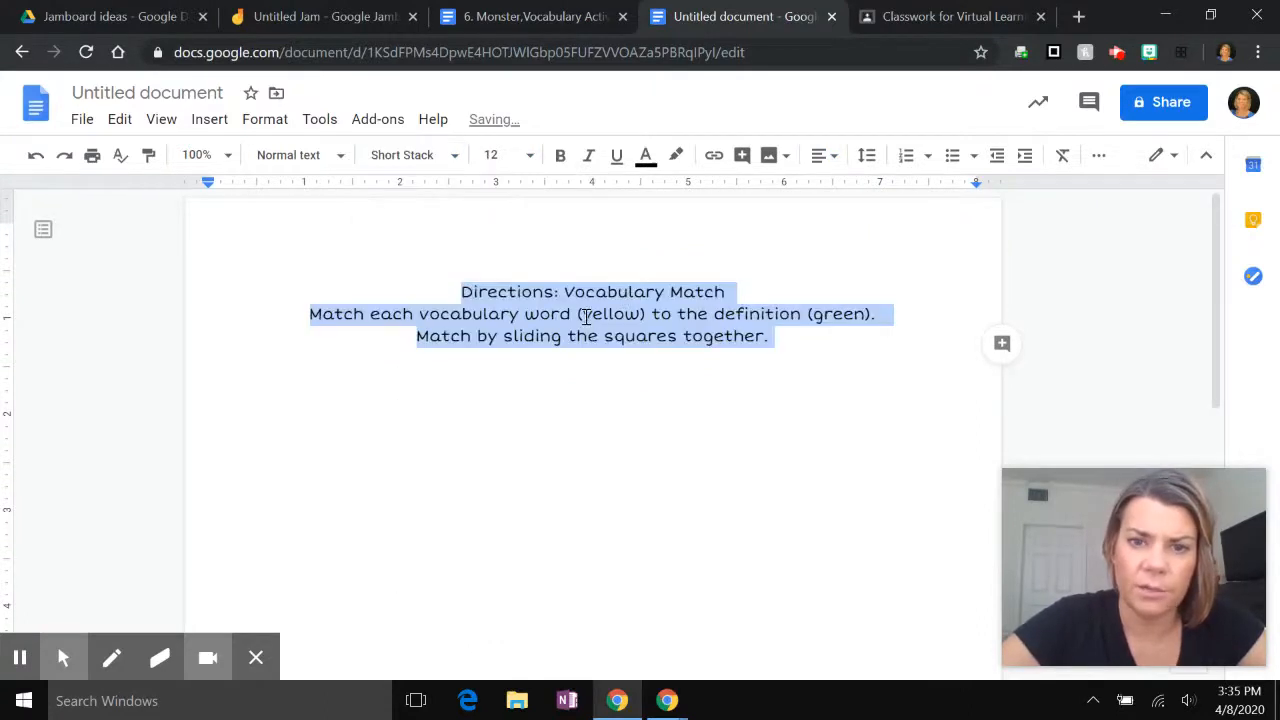
# Colour the word "yellow" in the matching instruction yellow and make it bold.
pyautogui.click(586, 316)
pyautogui.moveTo(603, 316); pyautogui.dragTo(643, 316)
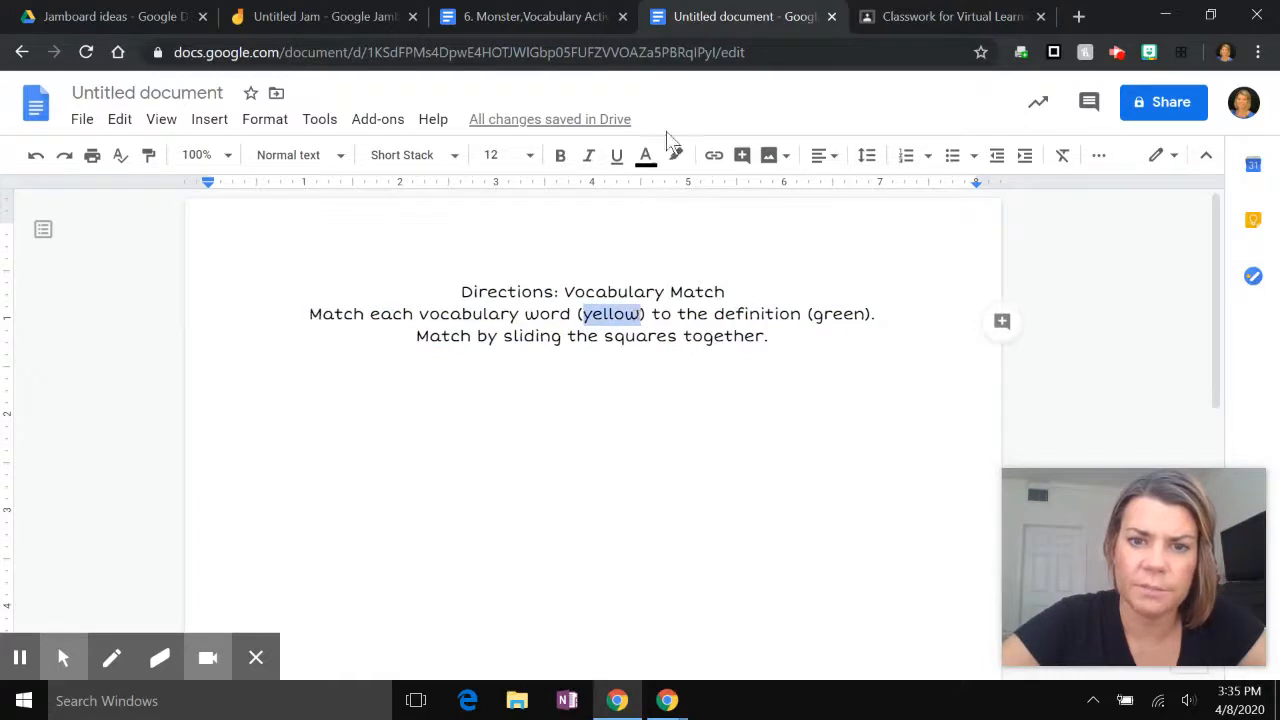
pyautogui.click(646, 155)
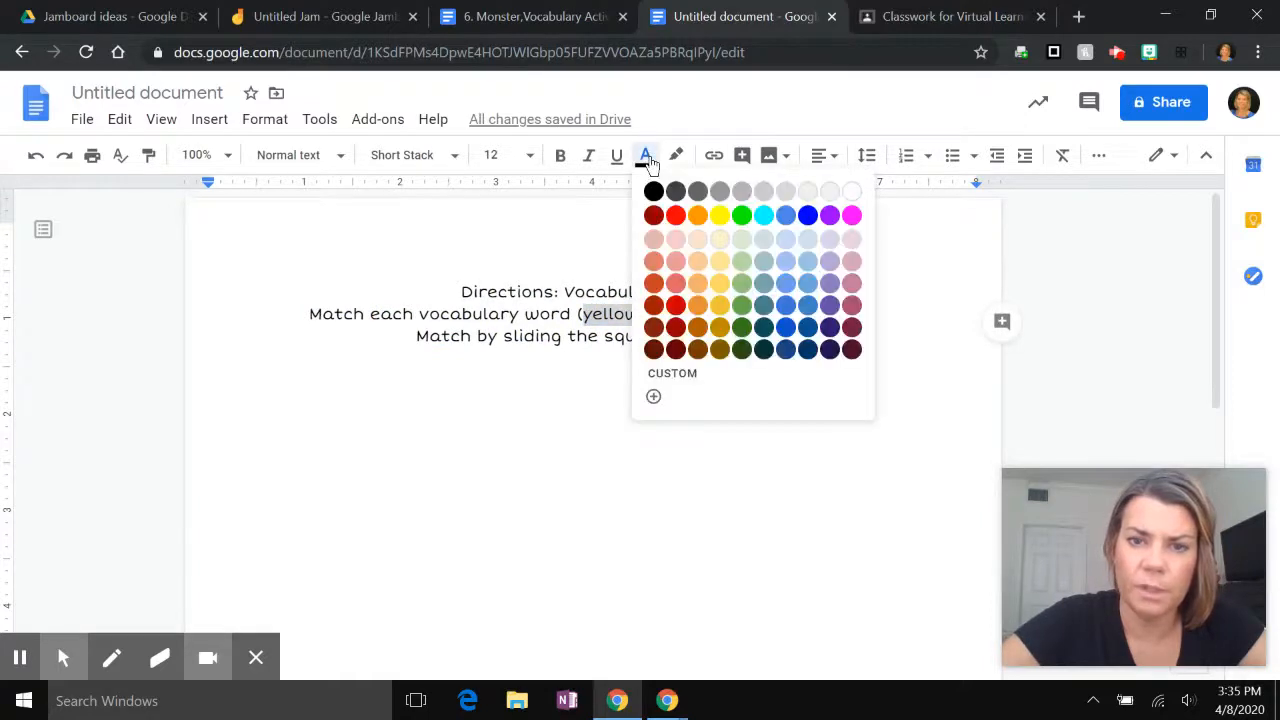
pyautogui.click(719, 215)
pyautogui.click(560, 155)
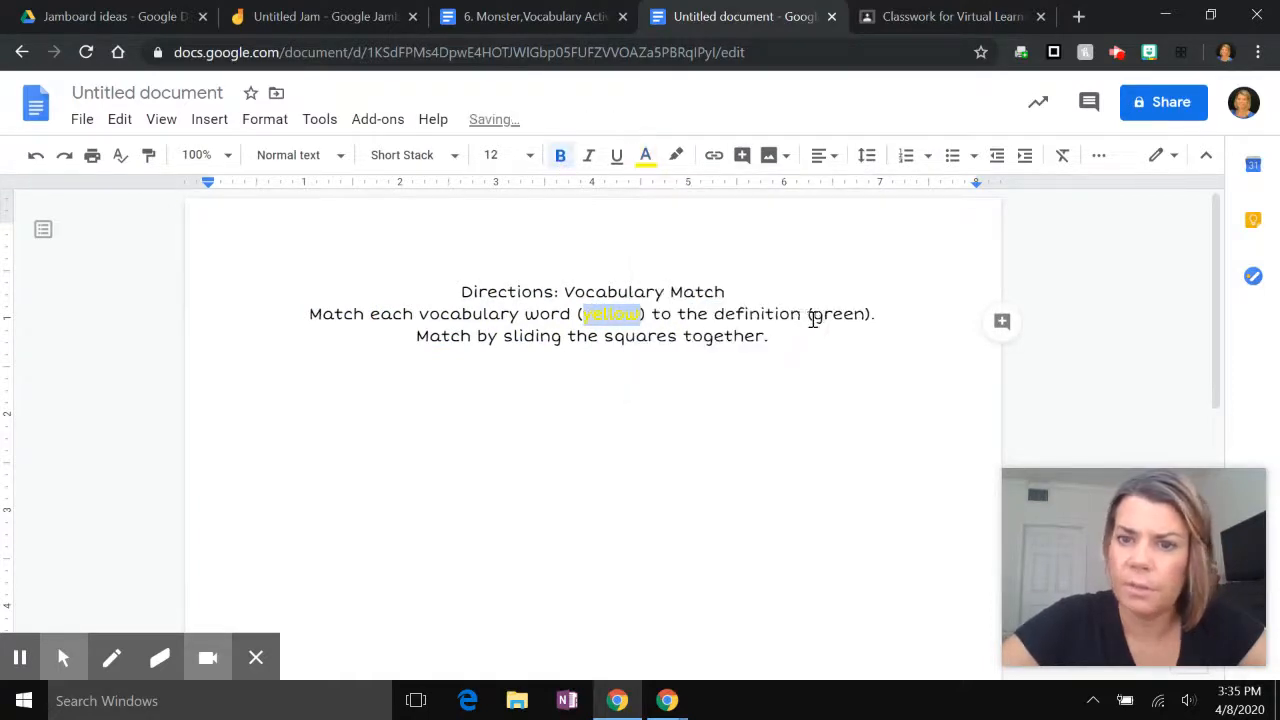
# Colour the word "green" in the matching instruction green and make it bold.
pyautogui.moveTo(814, 316); pyautogui.dragTo(867, 316)
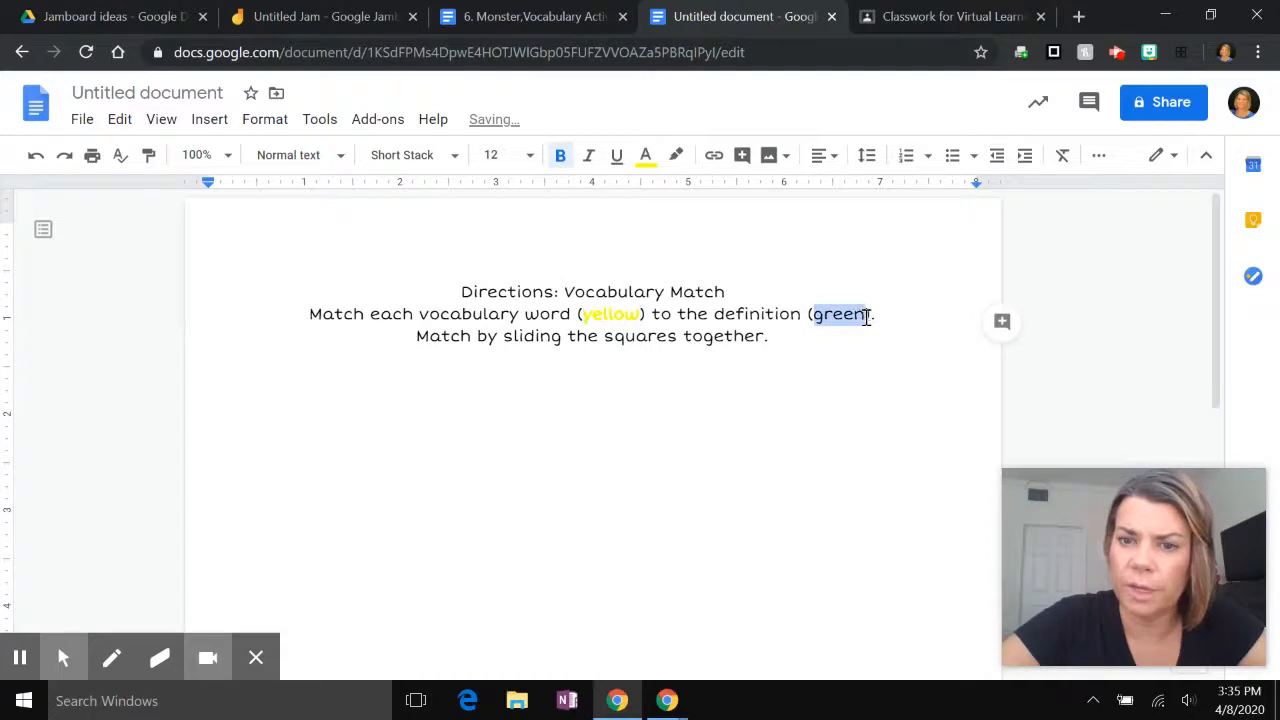
pyautogui.click(646, 155)
pyautogui.click(742, 215)
pyautogui.click(560, 155)
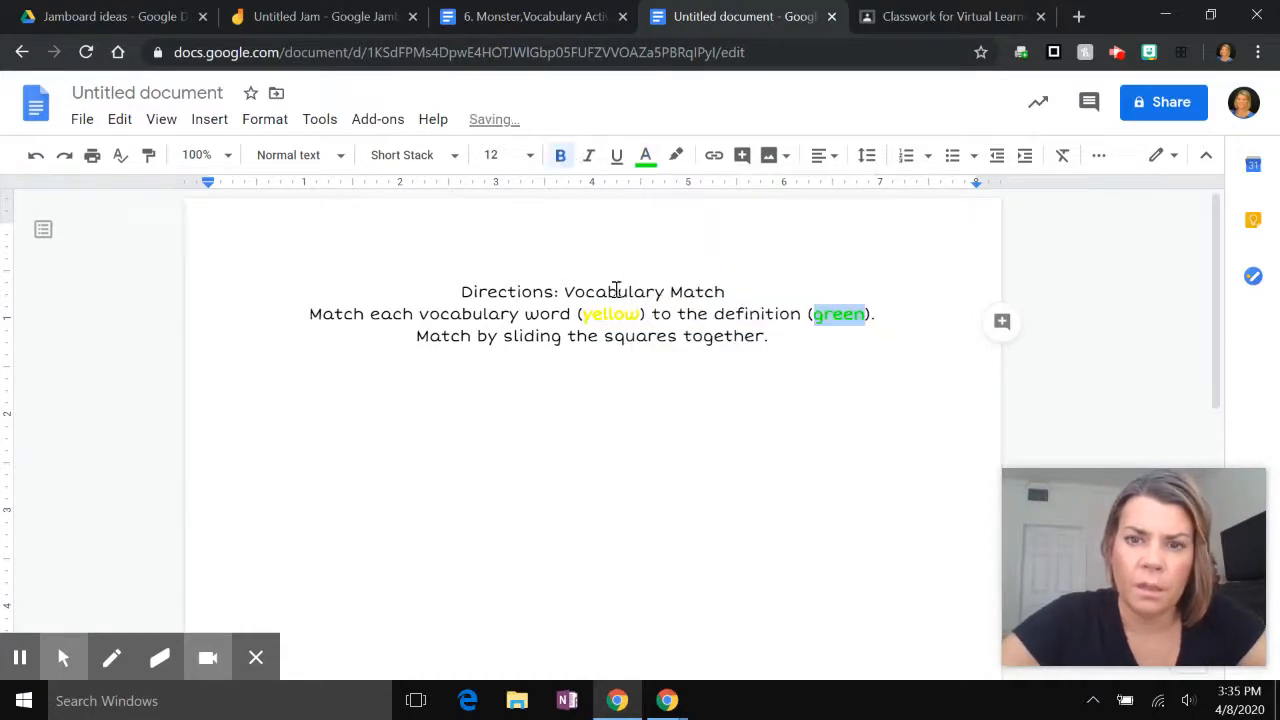
pyautogui.click(695, 439)
# Open Snipping Tool and capture a rectangular snip around the three lines of directions.
pyautogui.click(213, 704)
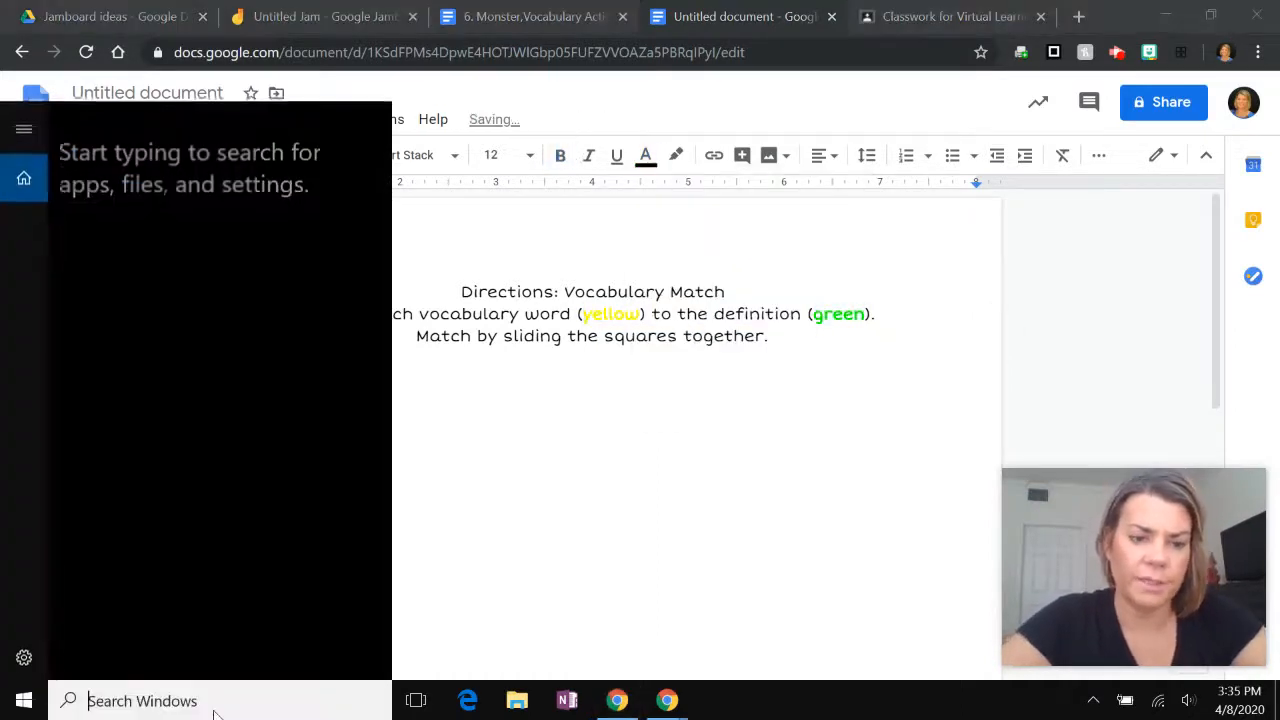
pyautogui.write('snip')
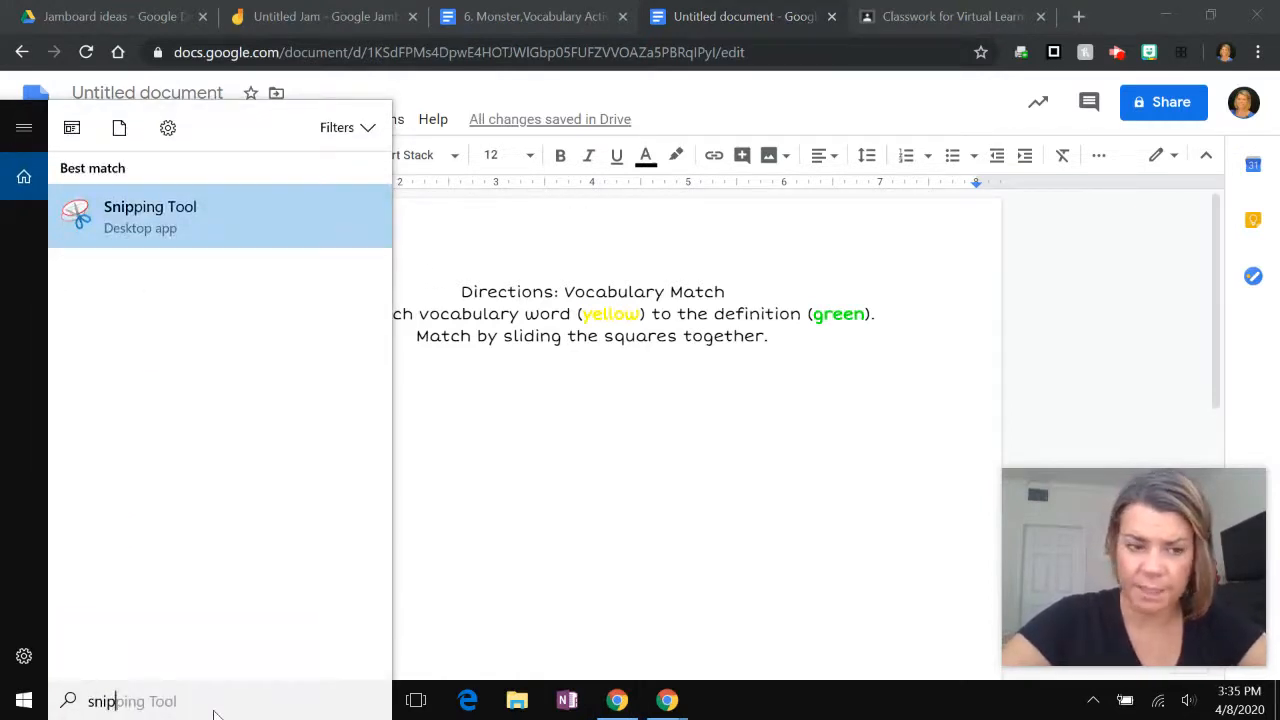
pyautogui.click(206, 232)
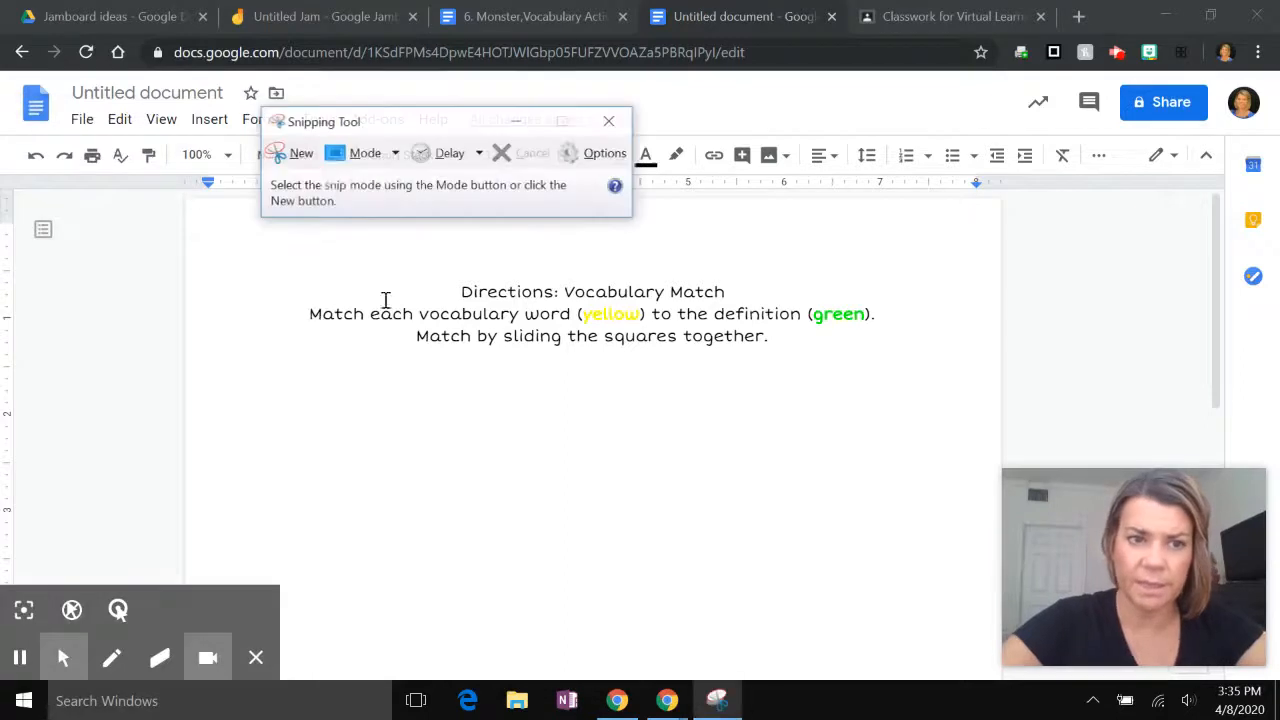
pyautogui.click(290, 155)
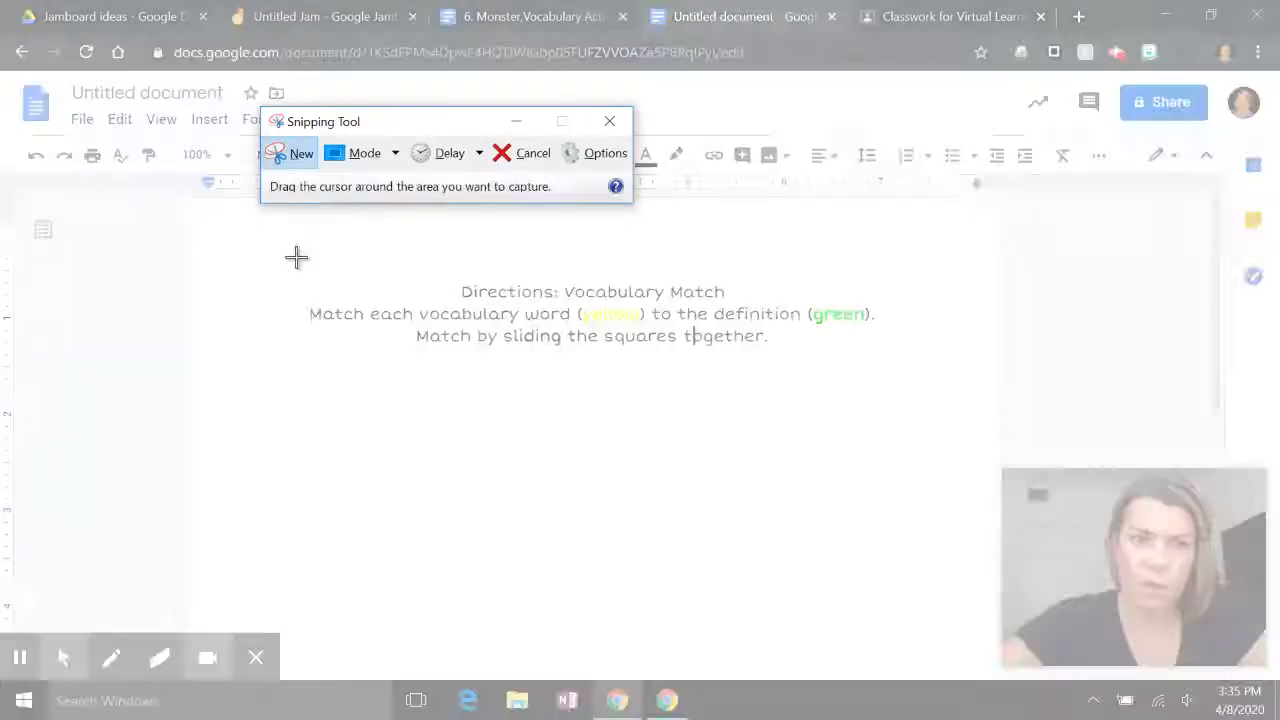
pyautogui.moveTo(299, 234); pyautogui.dragTo(918, 405)
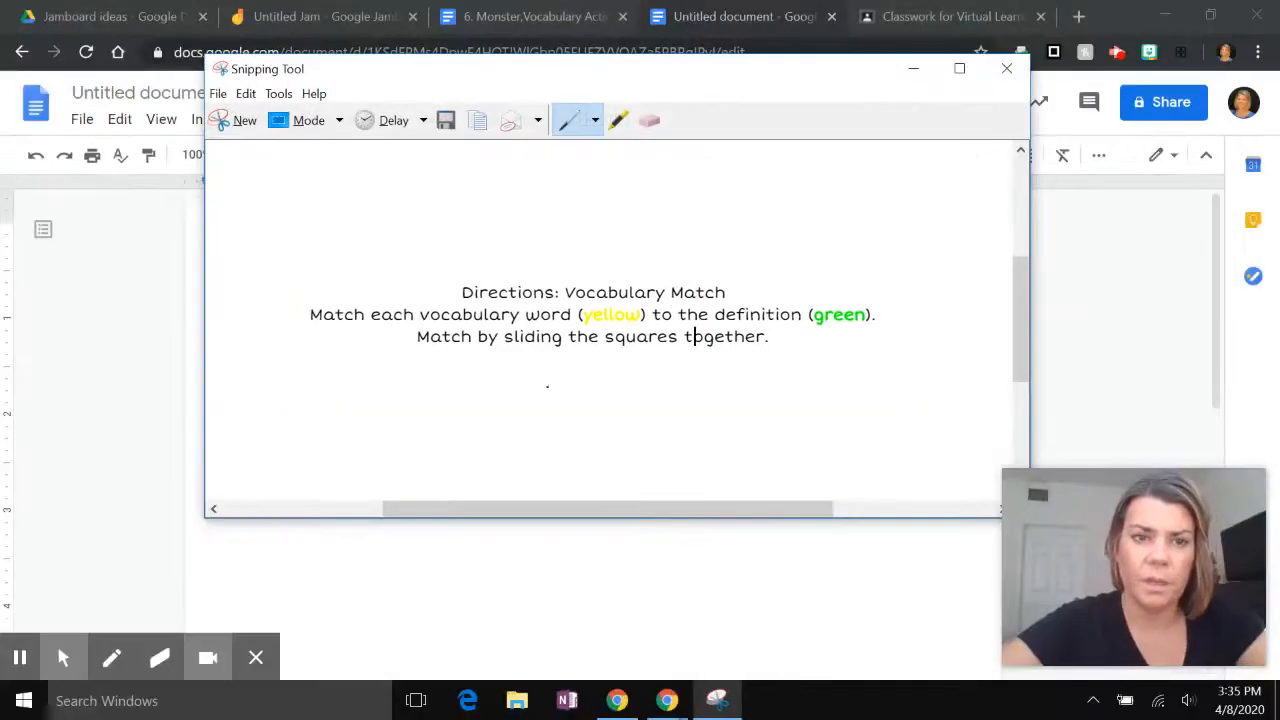
# Save the snip to the Desktop as the PNG file Capture, replacing the existing file, and close Snipping Tool.
pyautogui.click(447, 121)
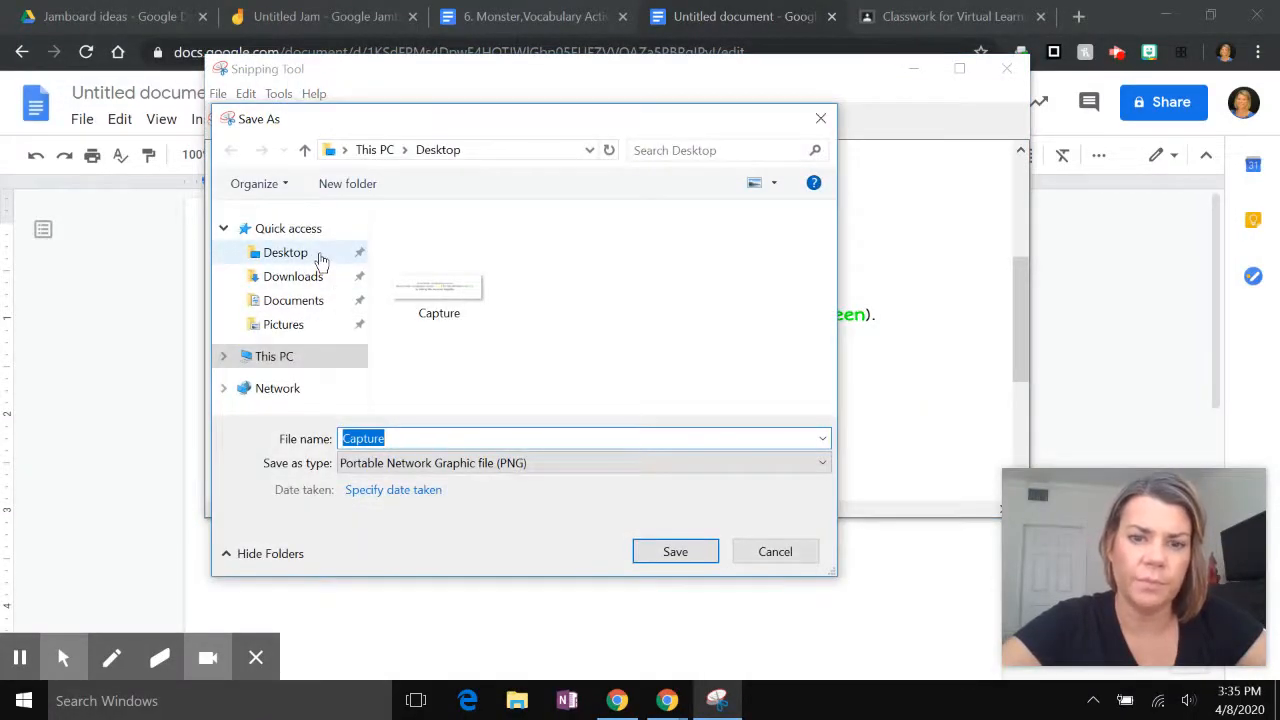
pyautogui.click(645, 545)
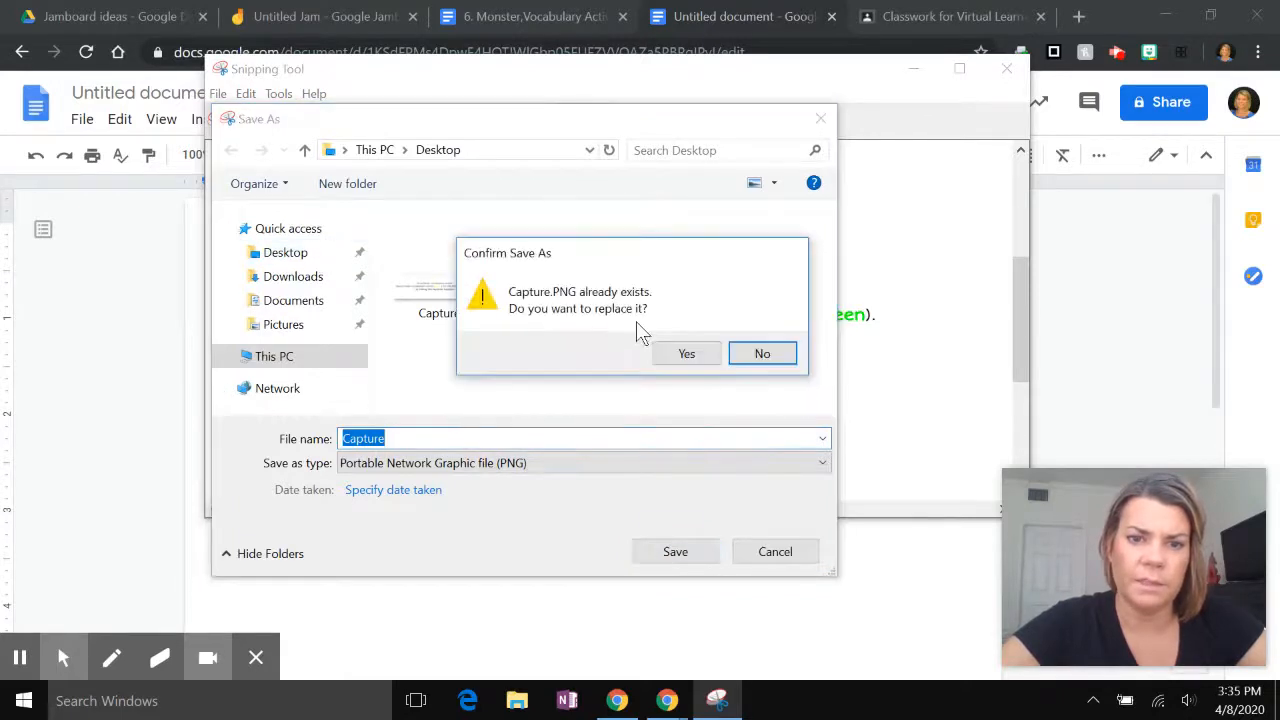
pyautogui.click(686, 353)
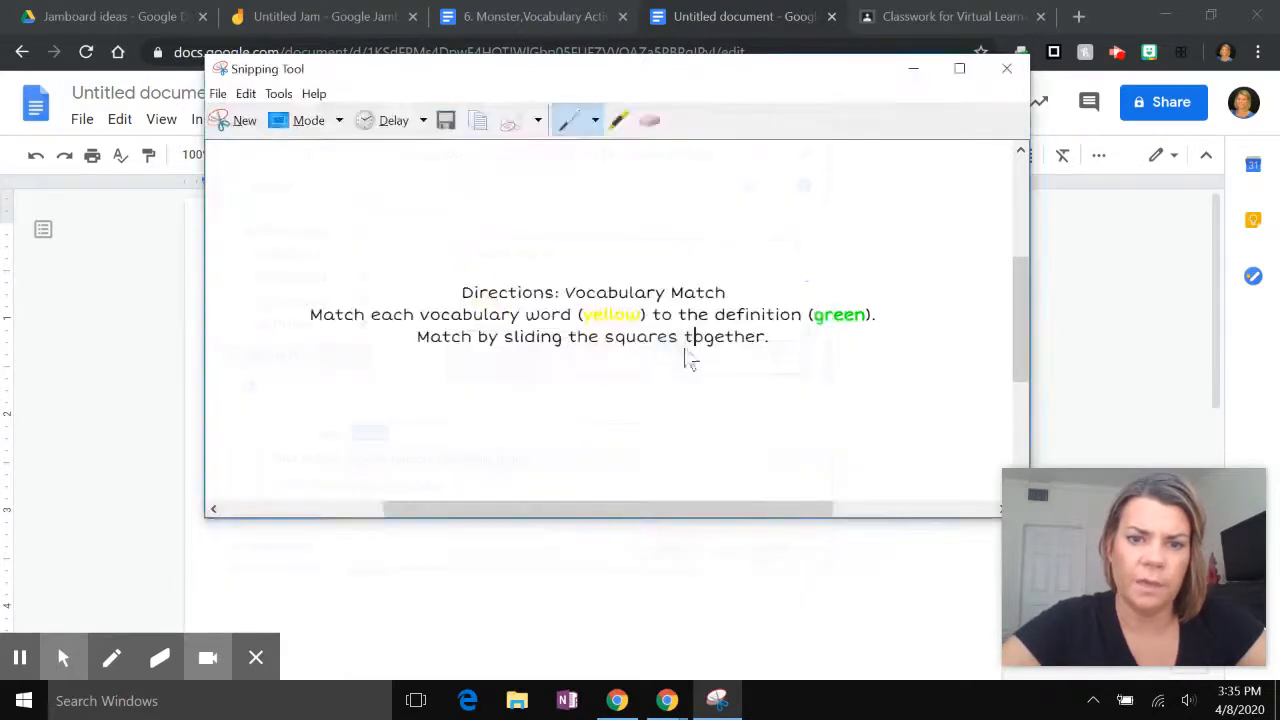
pyautogui.click(1001, 75)
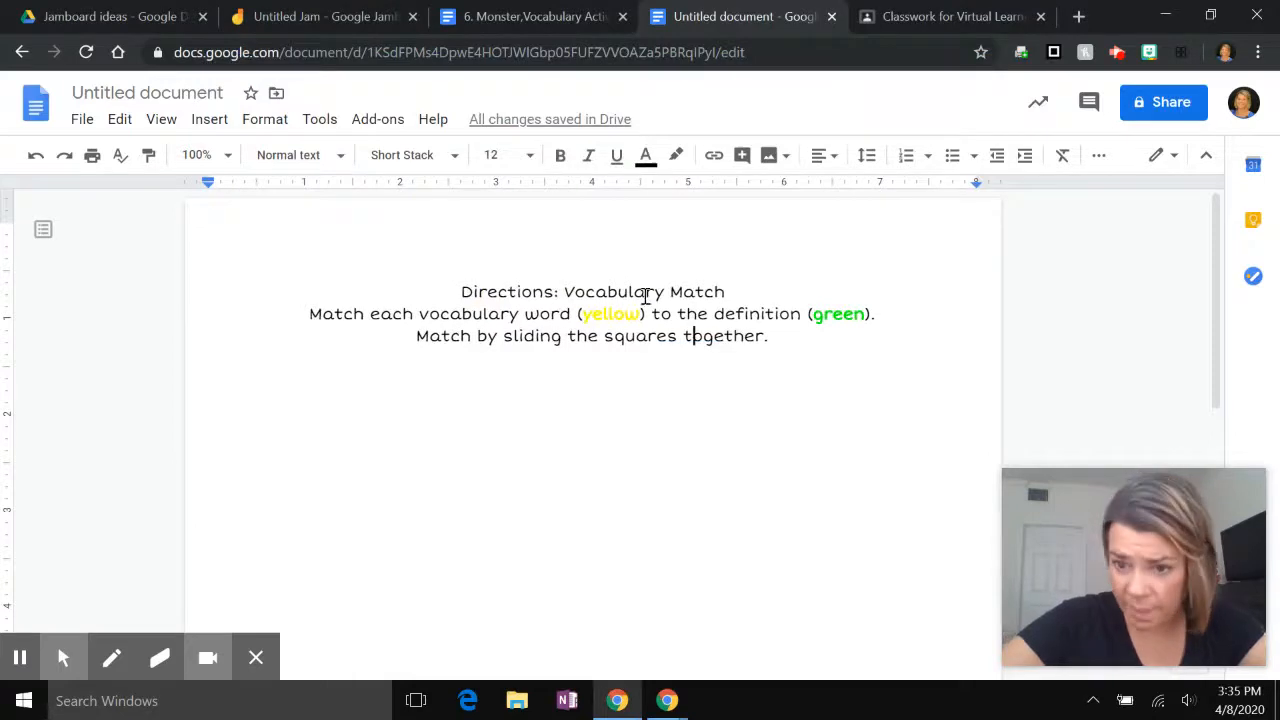
# Switch to the untitled Jam, upload the Capture image from the Desktop and place it at the bottom centre of the frame.
pyautogui.click(334, 15)
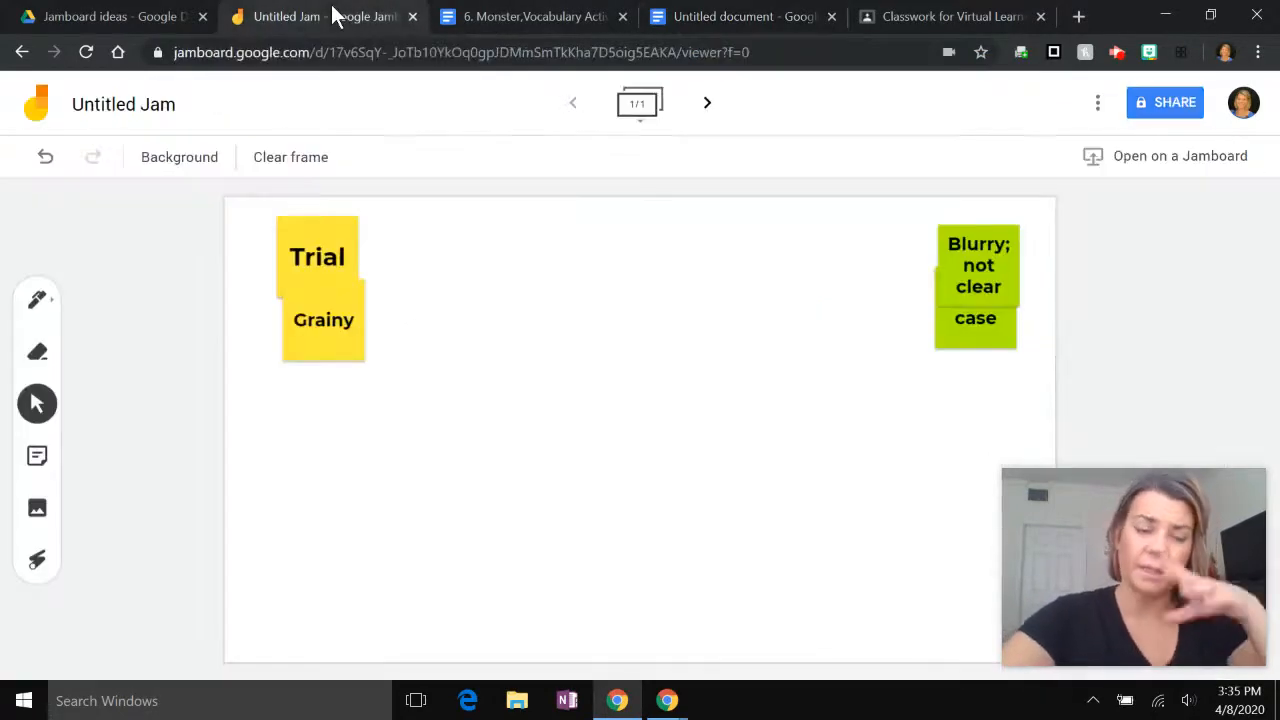
pyautogui.click(40, 510)
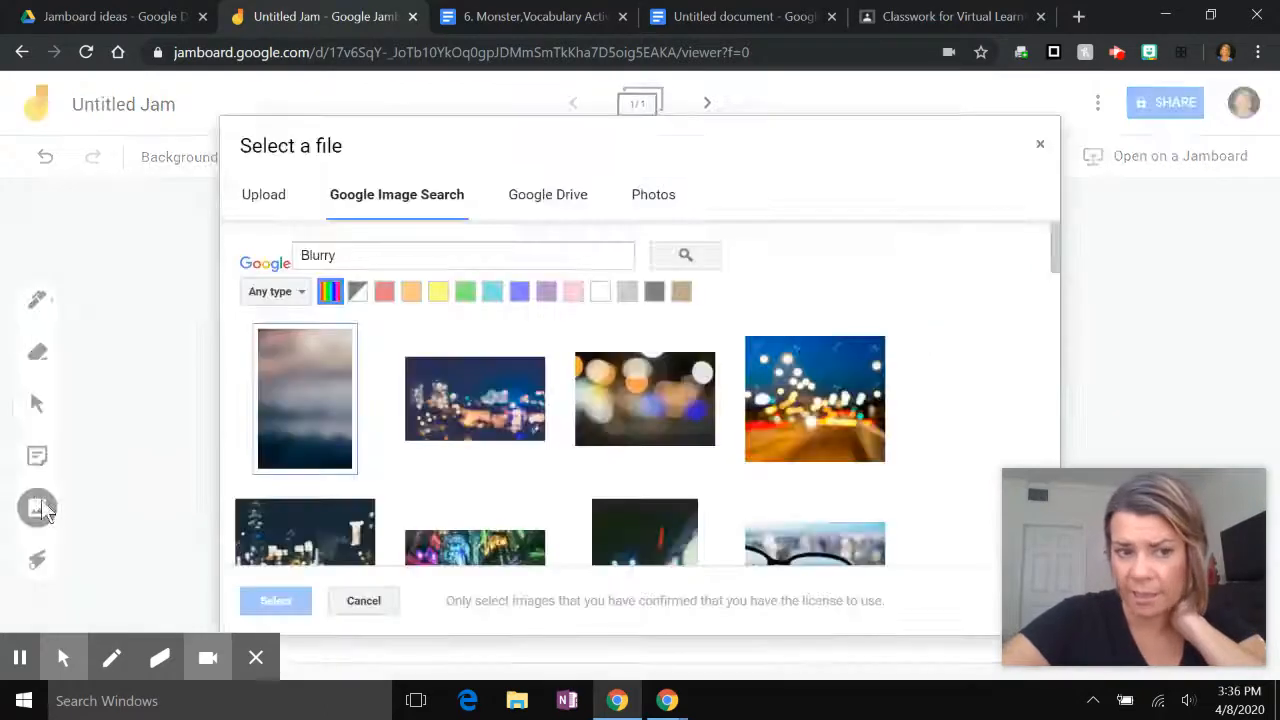
pyautogui.click(272, 197)
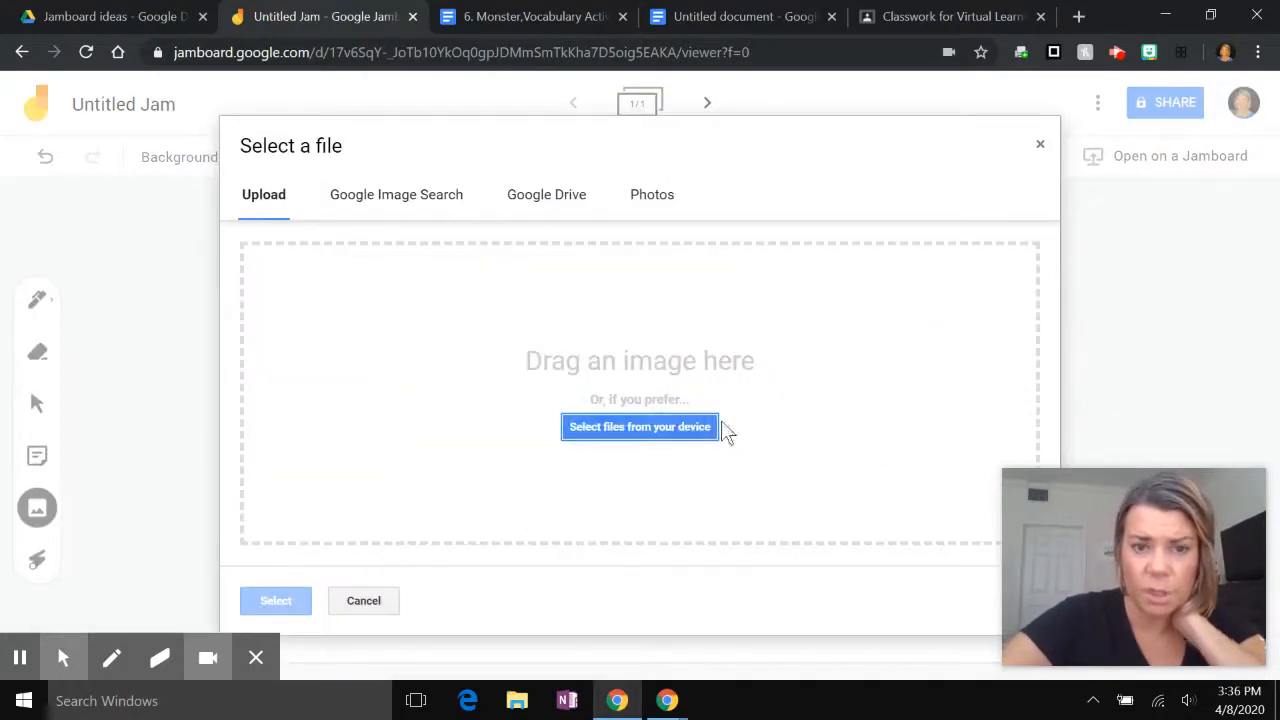
pyautogui.click(681, 427)
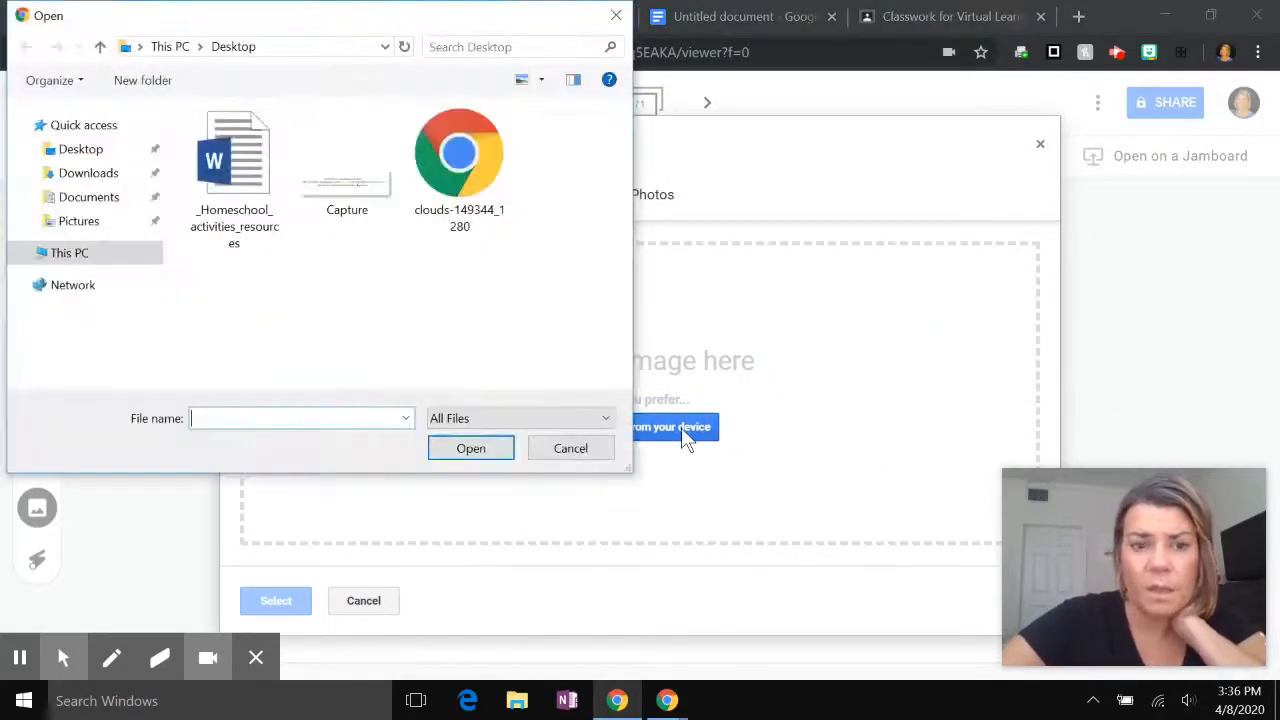
pyautogui.click(347, 210)
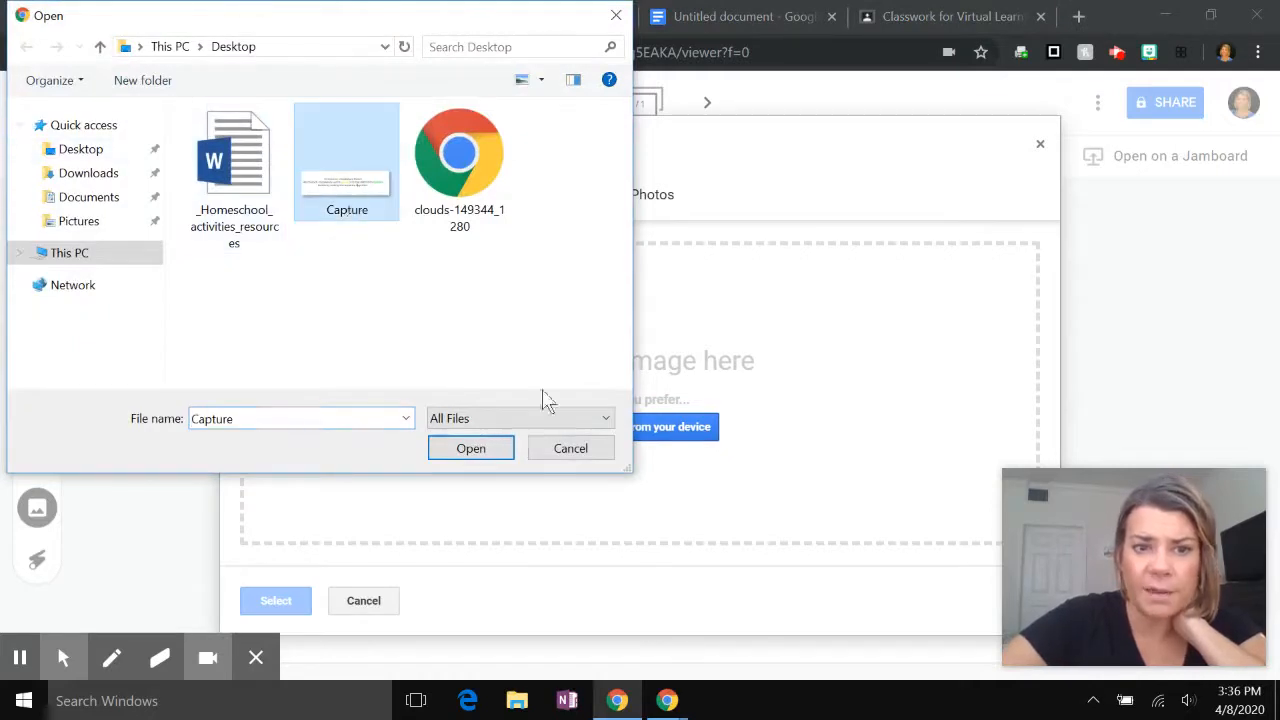
pyautogui.click(510, 448)
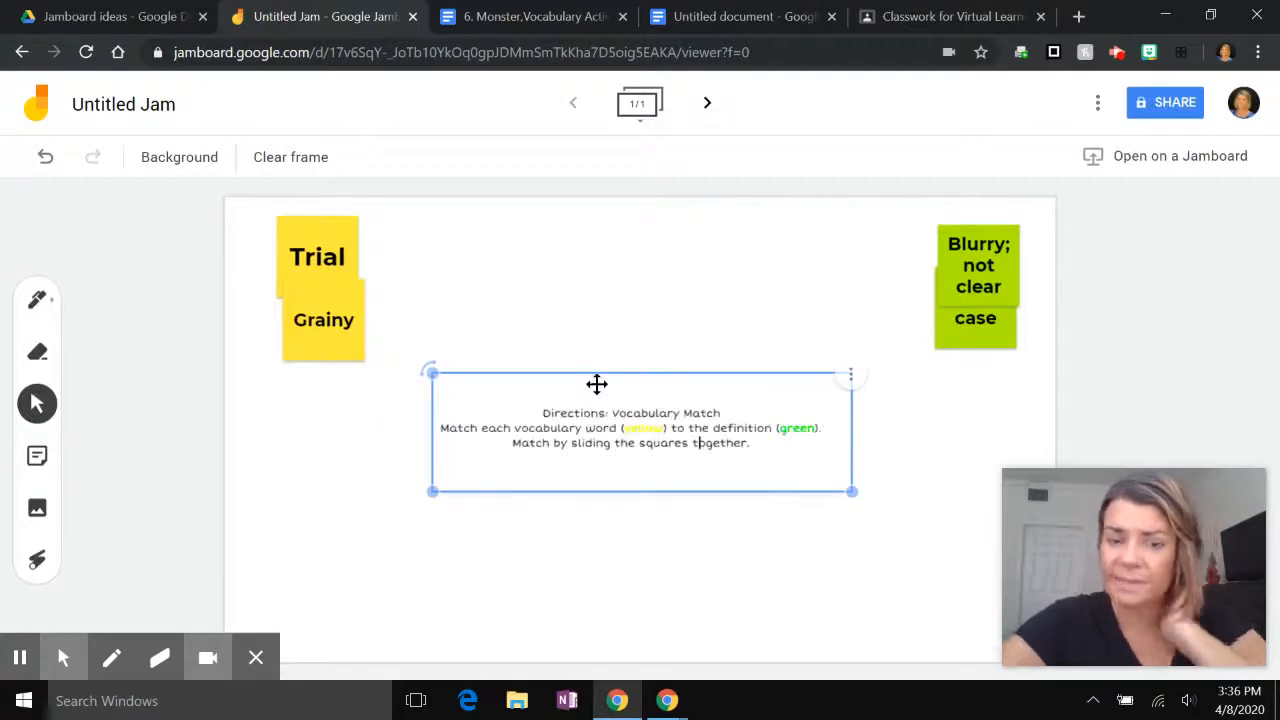
pyautogui.moveTo(696, 451); pyautogui.dragTo(709, 610)
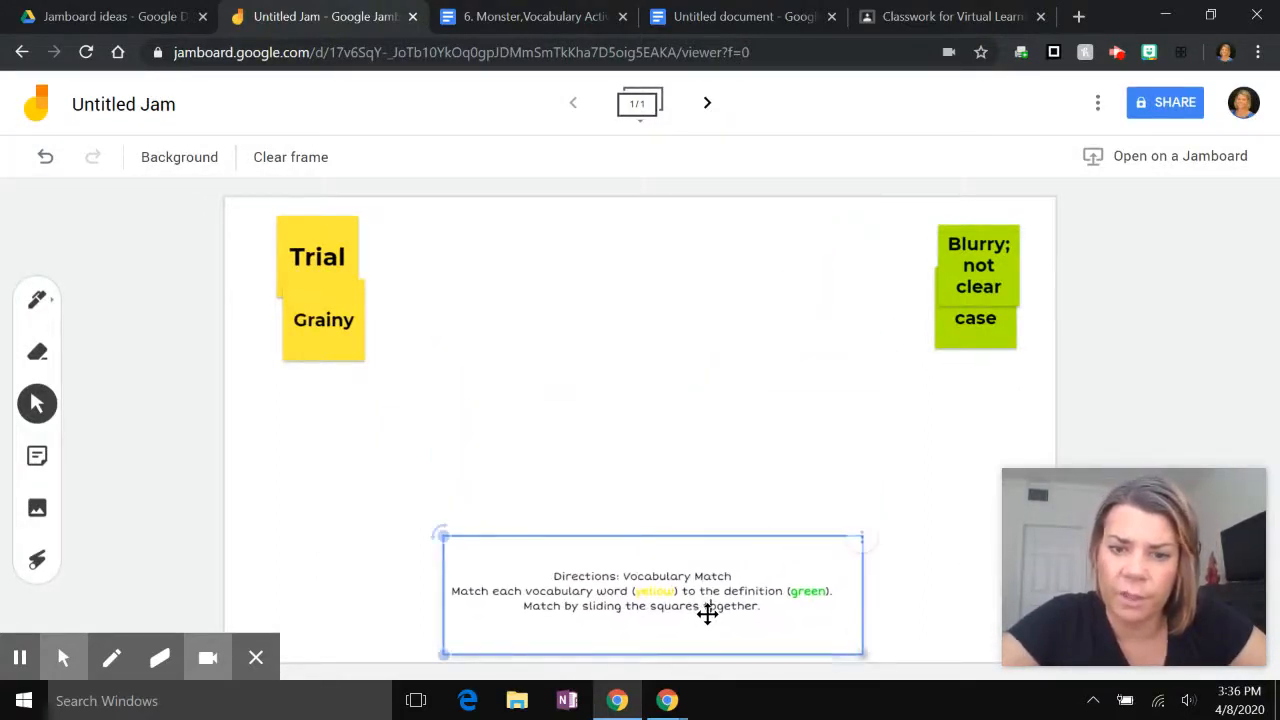
pyautogui.click(877, 637)
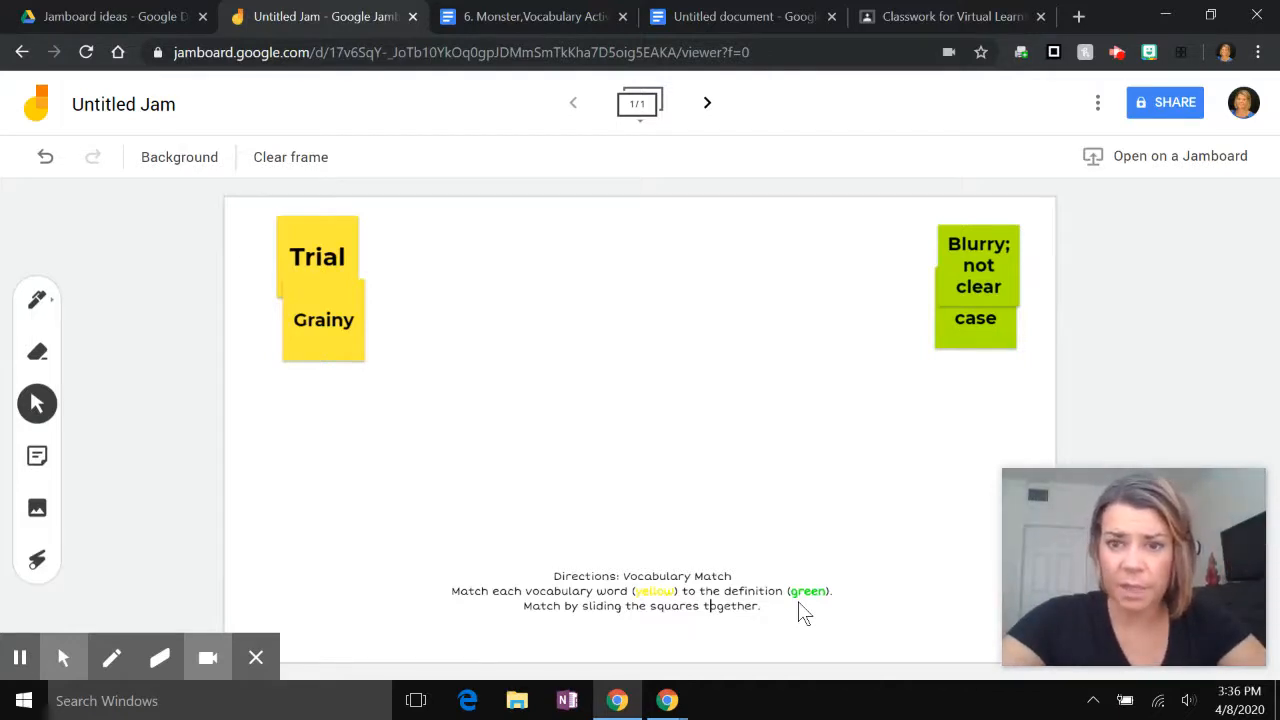
# Delete the directions image and both green definition notes from the frame.
pyautogui.click(746, 597)
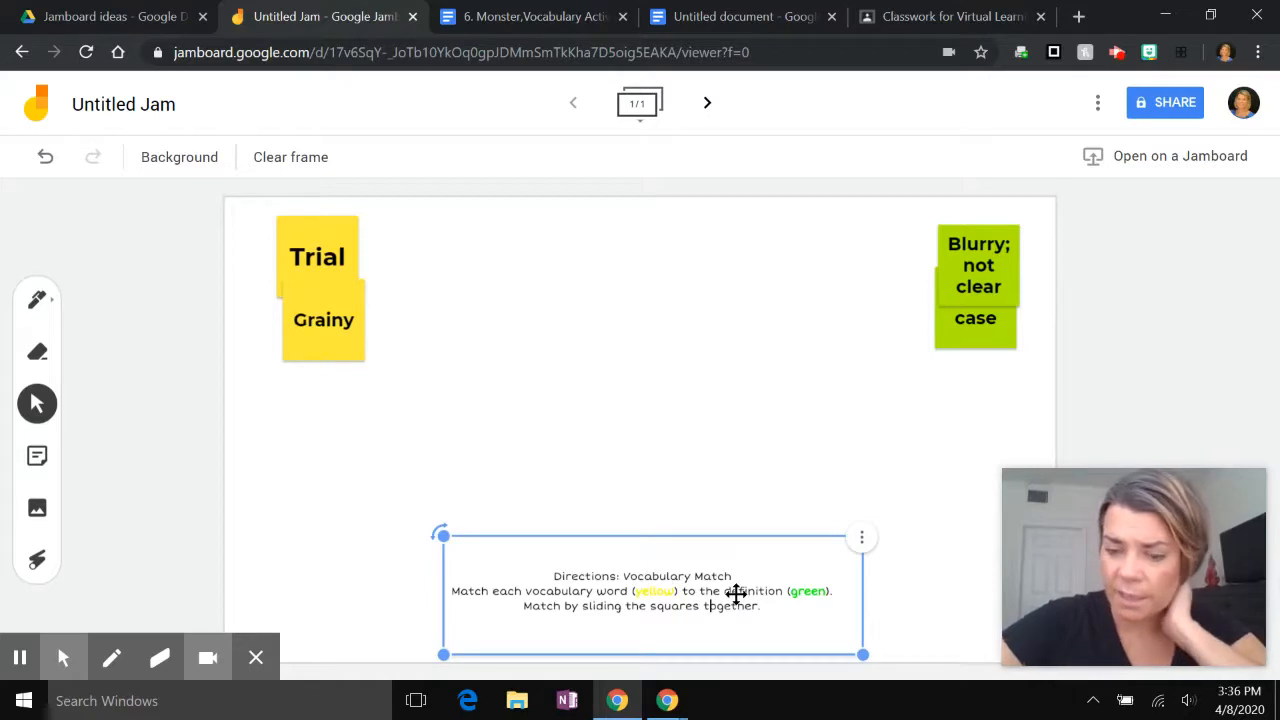
pyautogui.press('Delete')
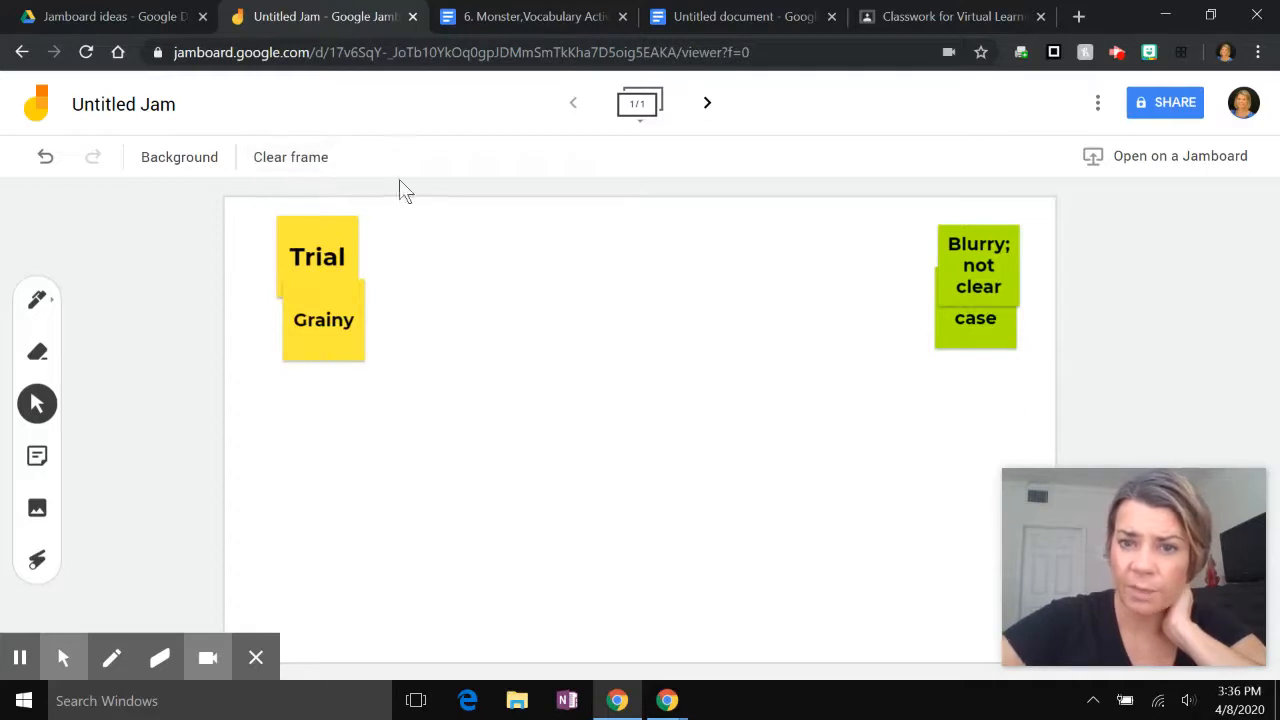
pyautogui.click(995, 268)
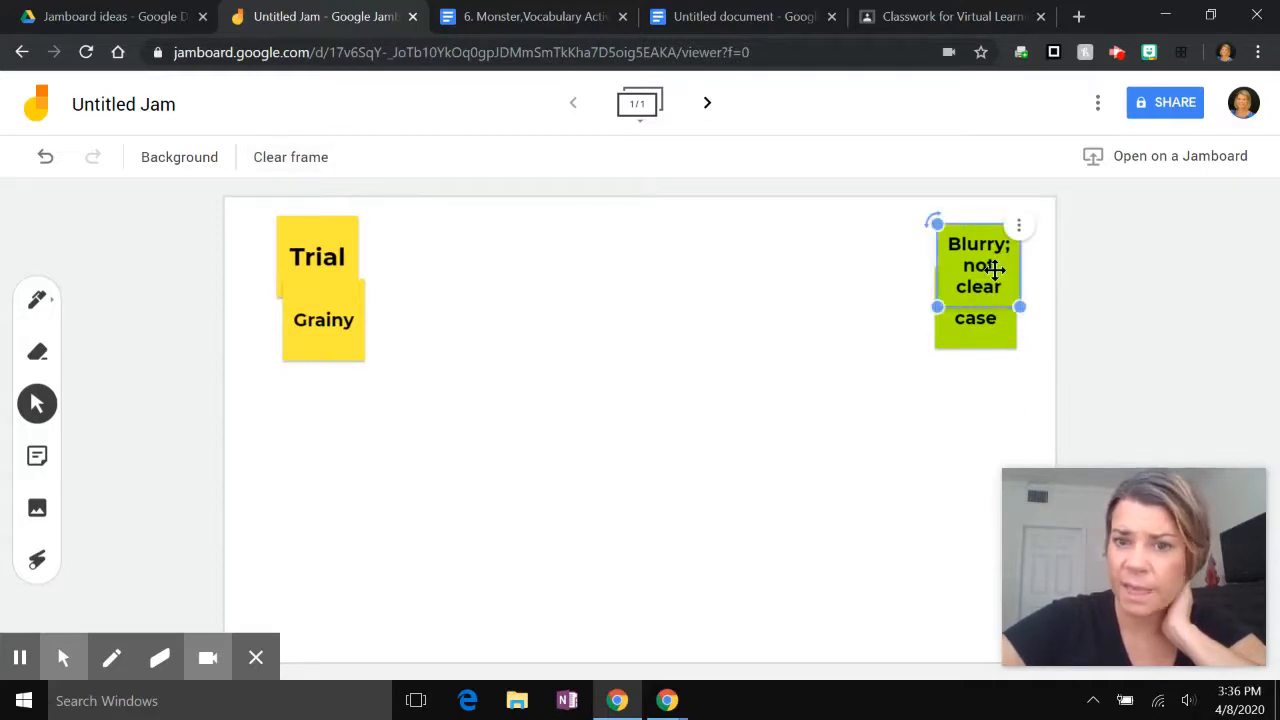
pyautogui.press('Delete')
pyautogui.click(995, 288)
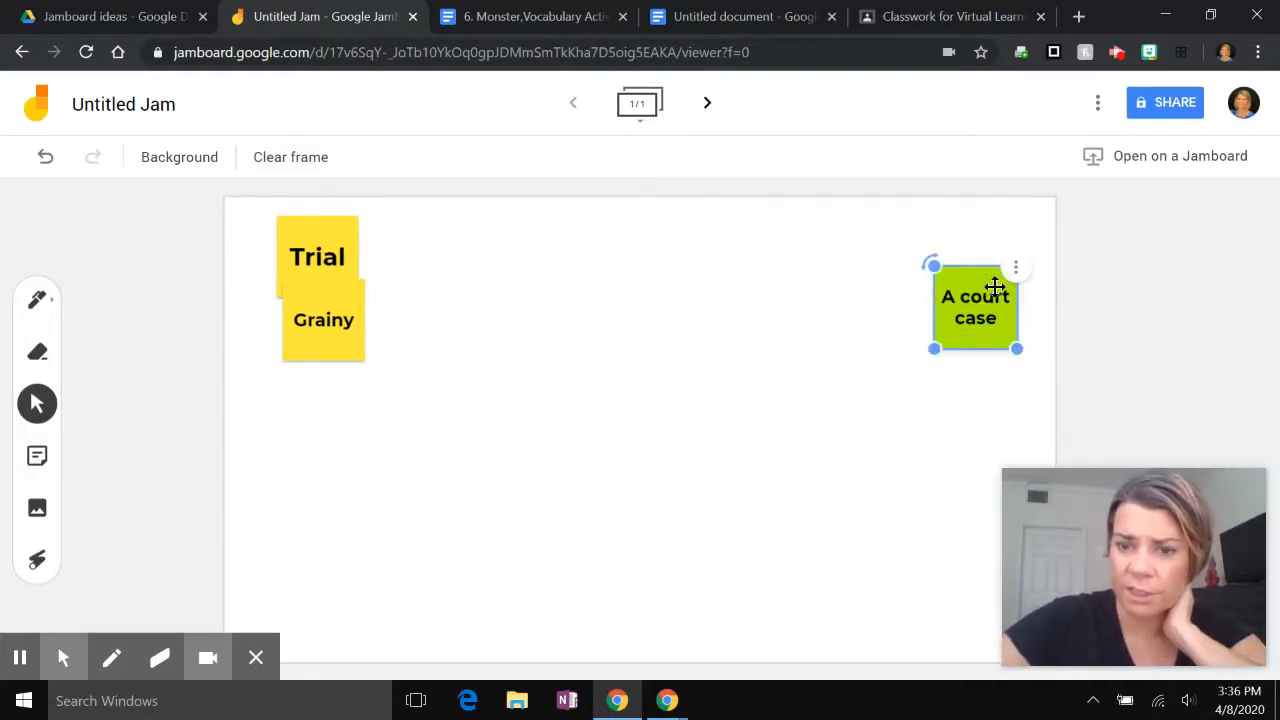
pyautogui.press('Delete')
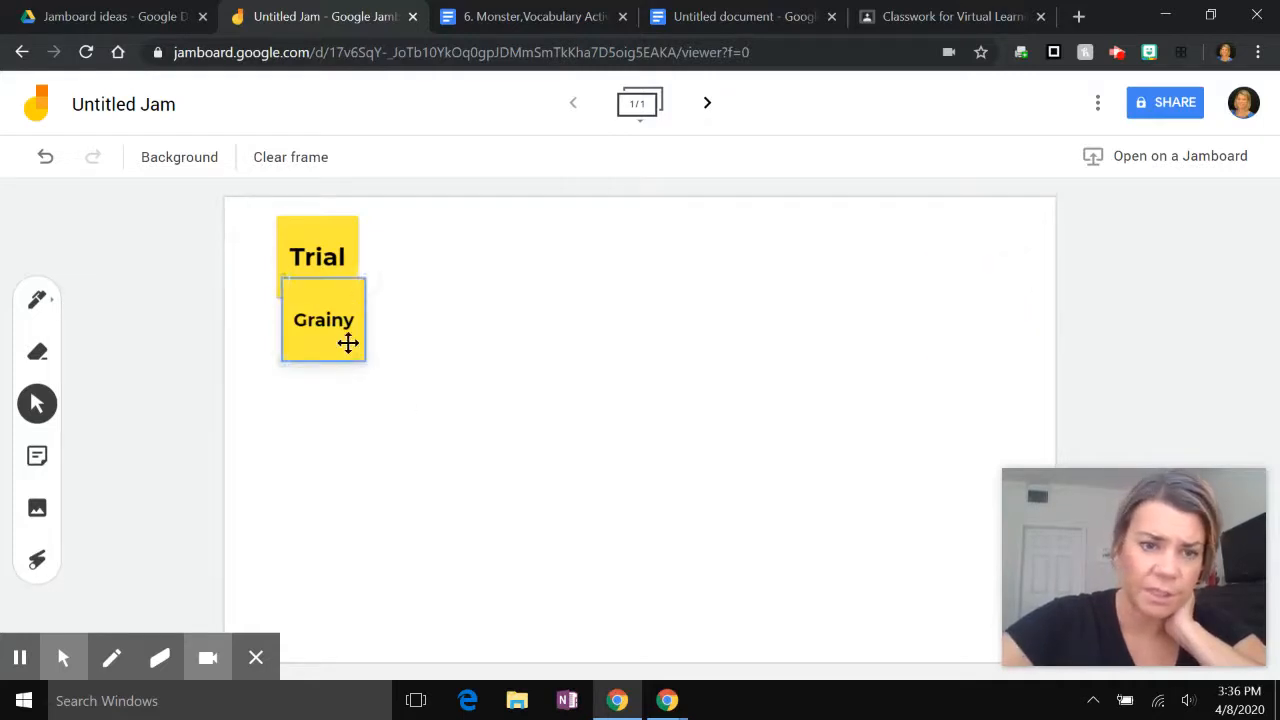
# Space the yellow Trial and Grainy notes apart in a column along the frame's left side, with Grainy below Trial.
pyautogui.moveTo(349, 343); pyautogui.dragTo(339, 422)
pyautogui.moveTo(323, 277); pyautogui.dragTo(277, 263)
pyautogui.moveTo(286, 400); pyautogui.dragTo(276, 382)
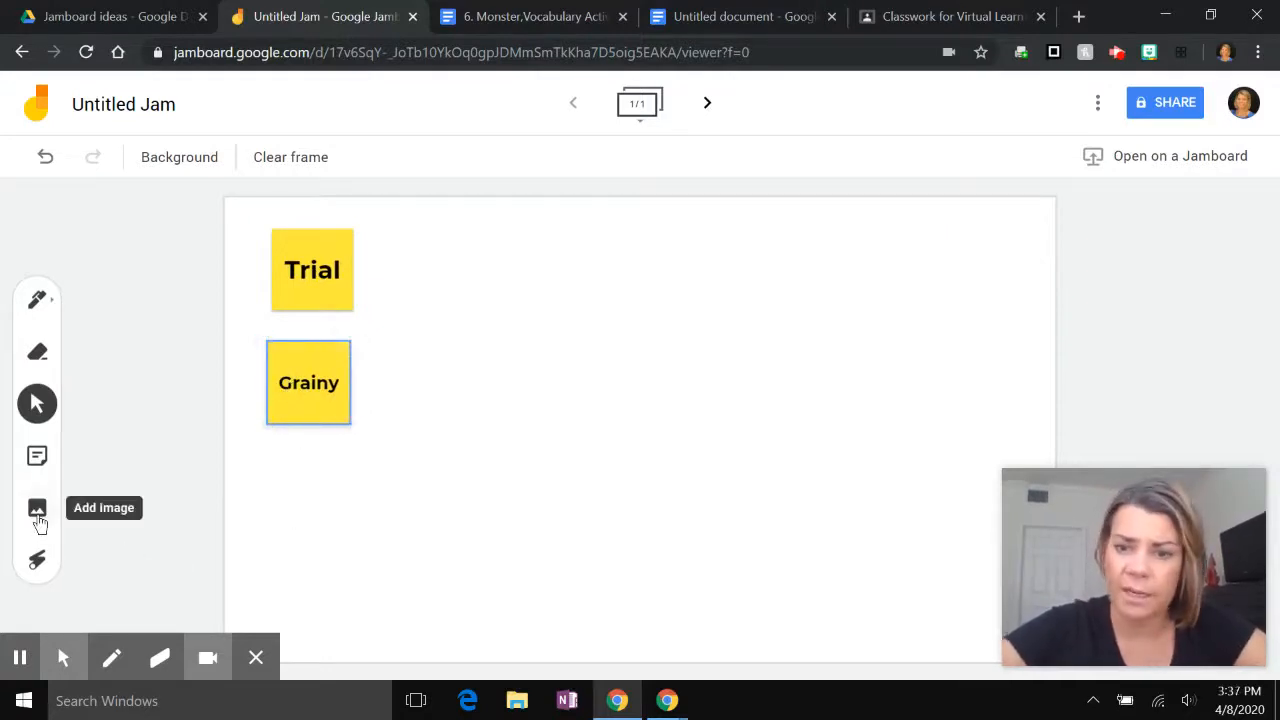
pyautogui.click(39, 516)
pyautogui.click(371, 209)
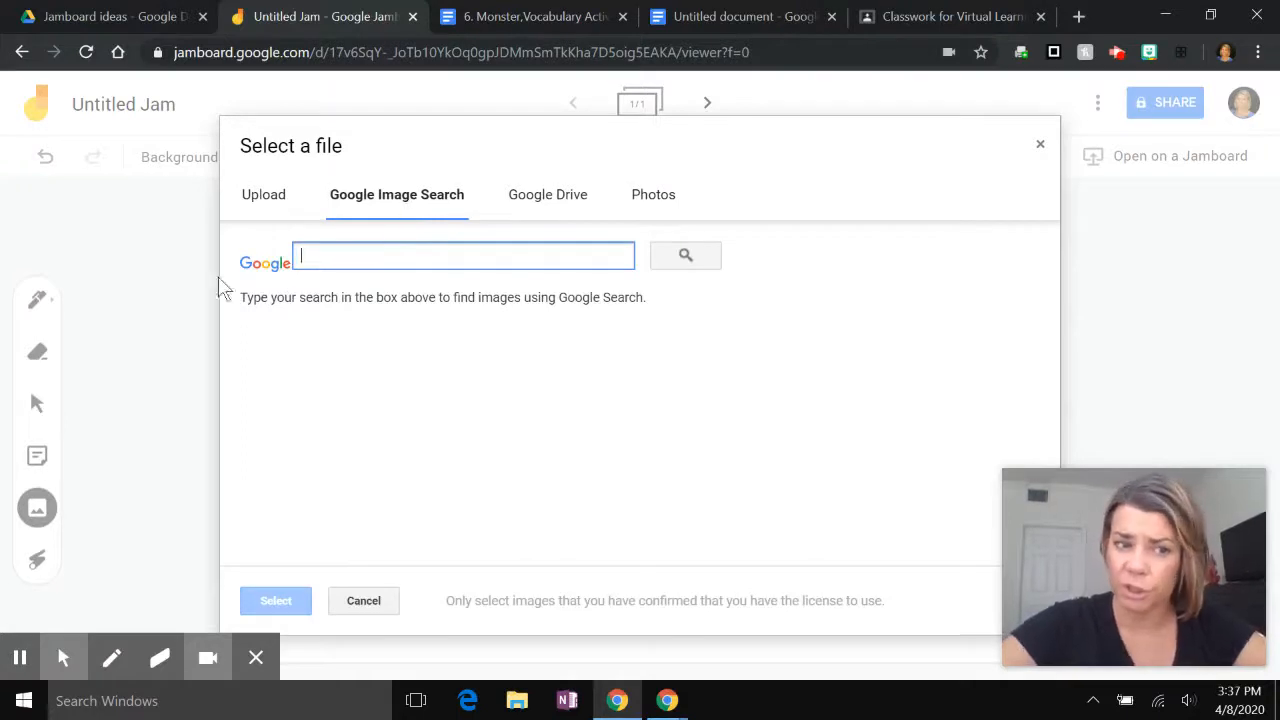
pyautogui.click(1041, 147)
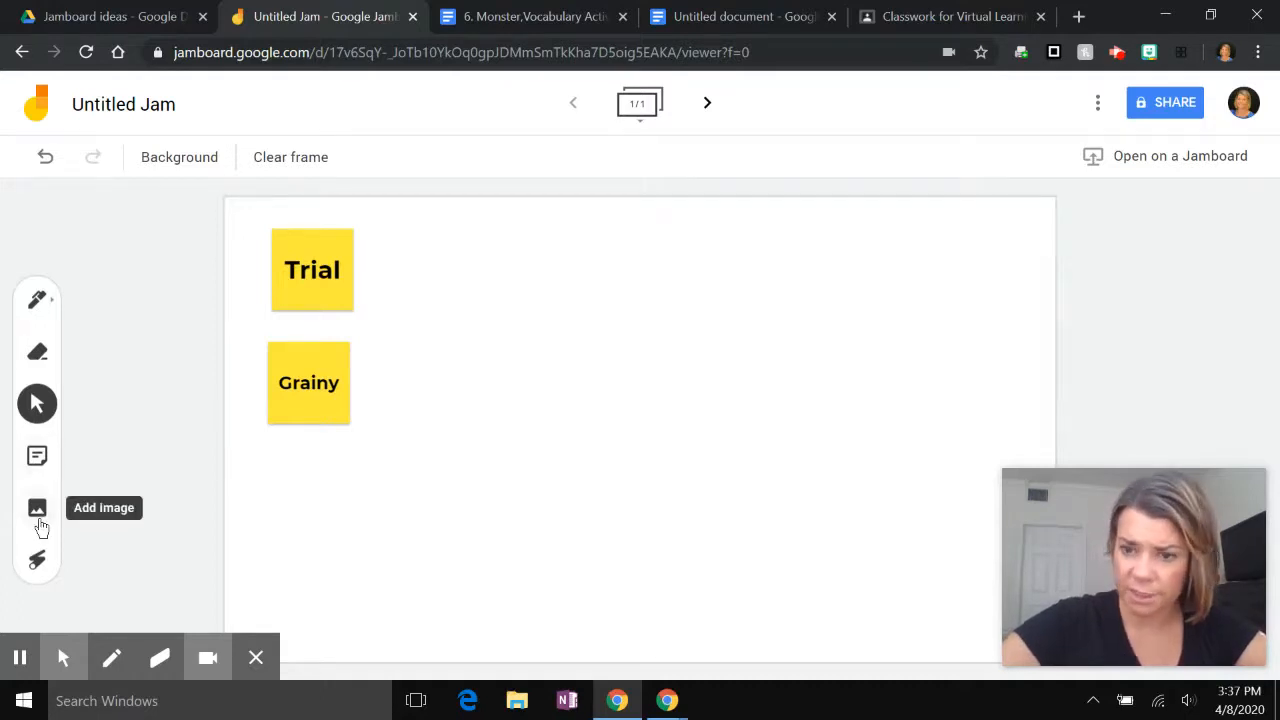
# Search Google images for "trial" and insert the first courtroom picture into the frame.
pyautogui.click(39, 522)
pyautogui.click(258, 200)
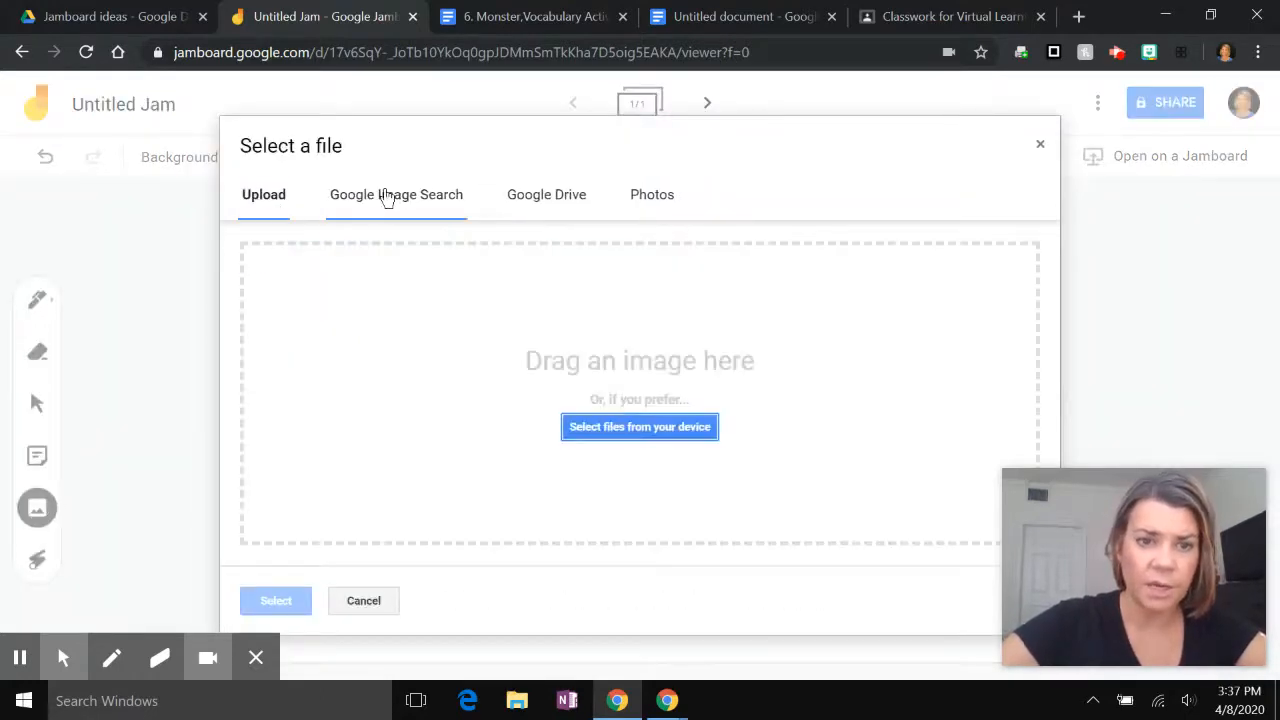
pyautogui.click(386, 194)
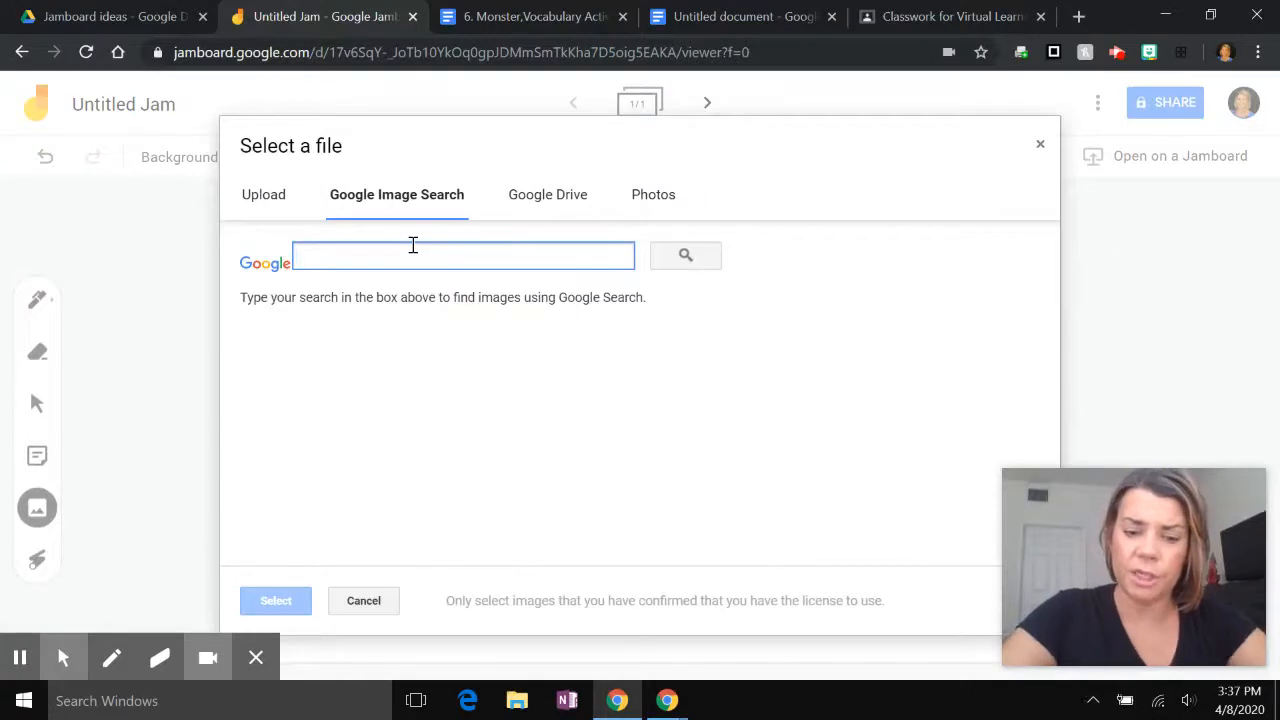
pyautogui.write('trial')
pyautogui.press('Return')
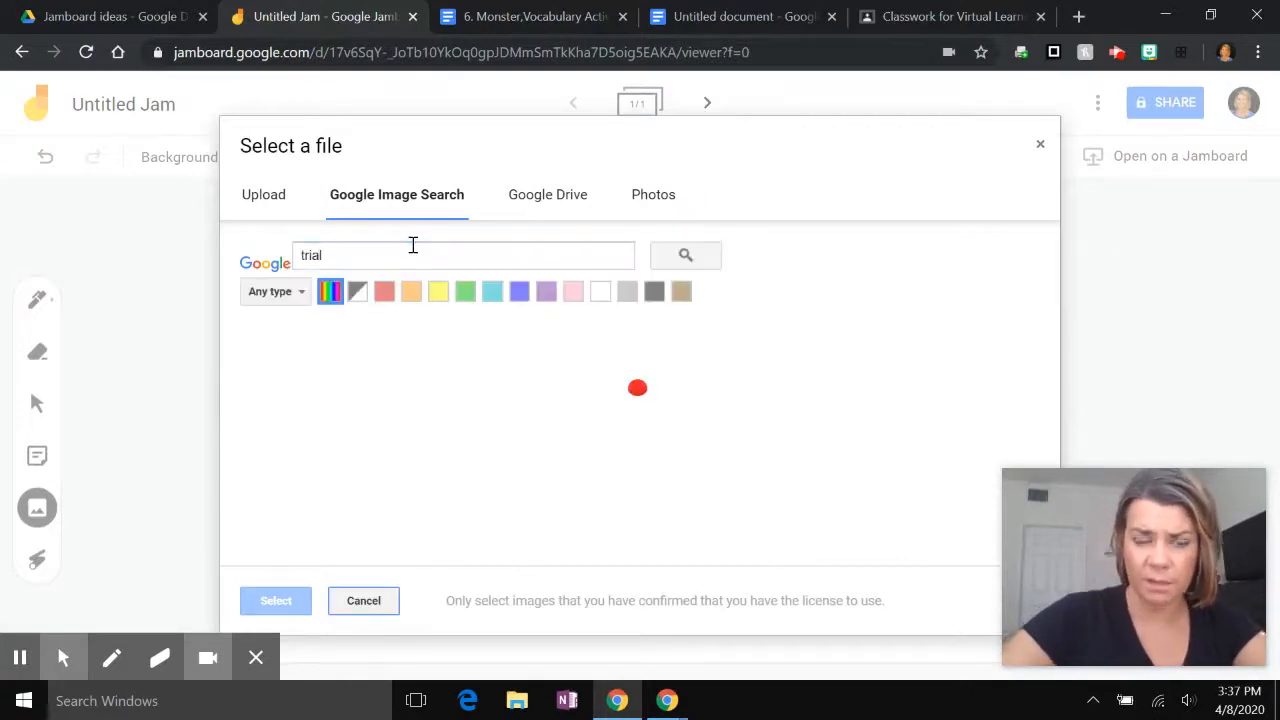
pyautogui.click(322, 432)
pyautogui.click(275, 602)
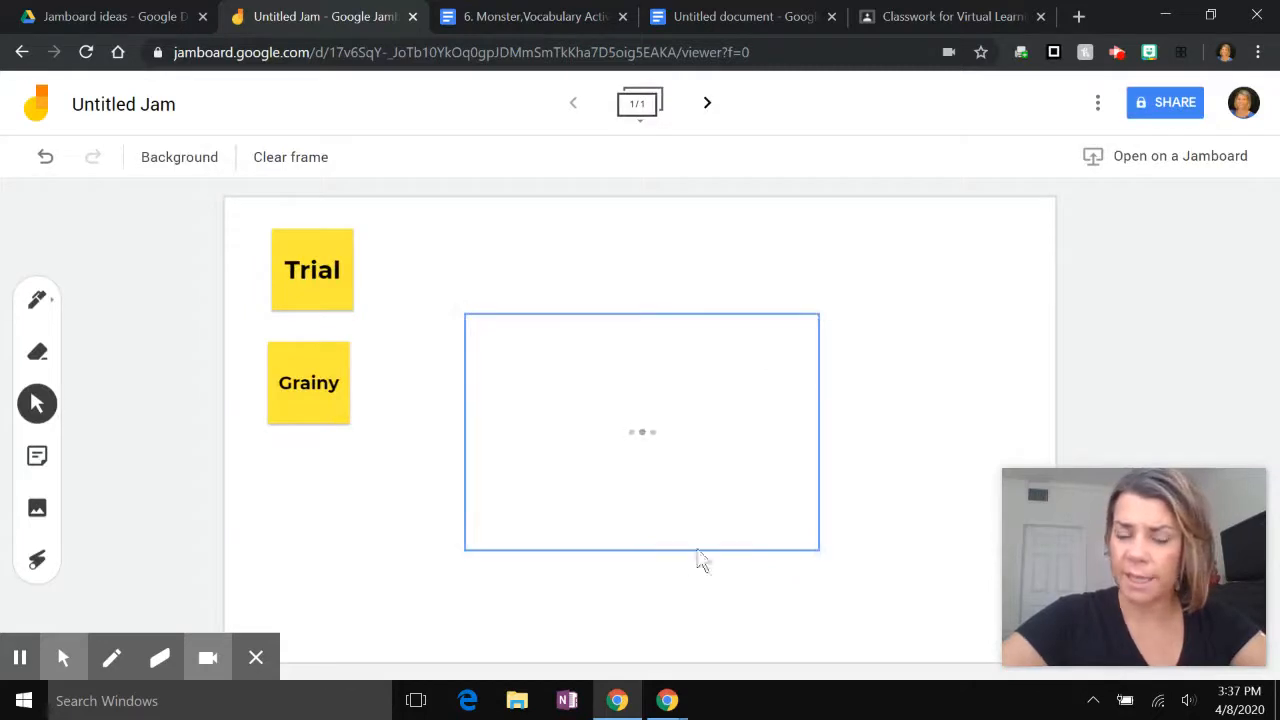
# Shrink the courtroom picture to roughly half its width and place it in the frame's upper-right corner.
pyautogui.moveTo(819, 550); pyautogui.dragTo(657, 443)
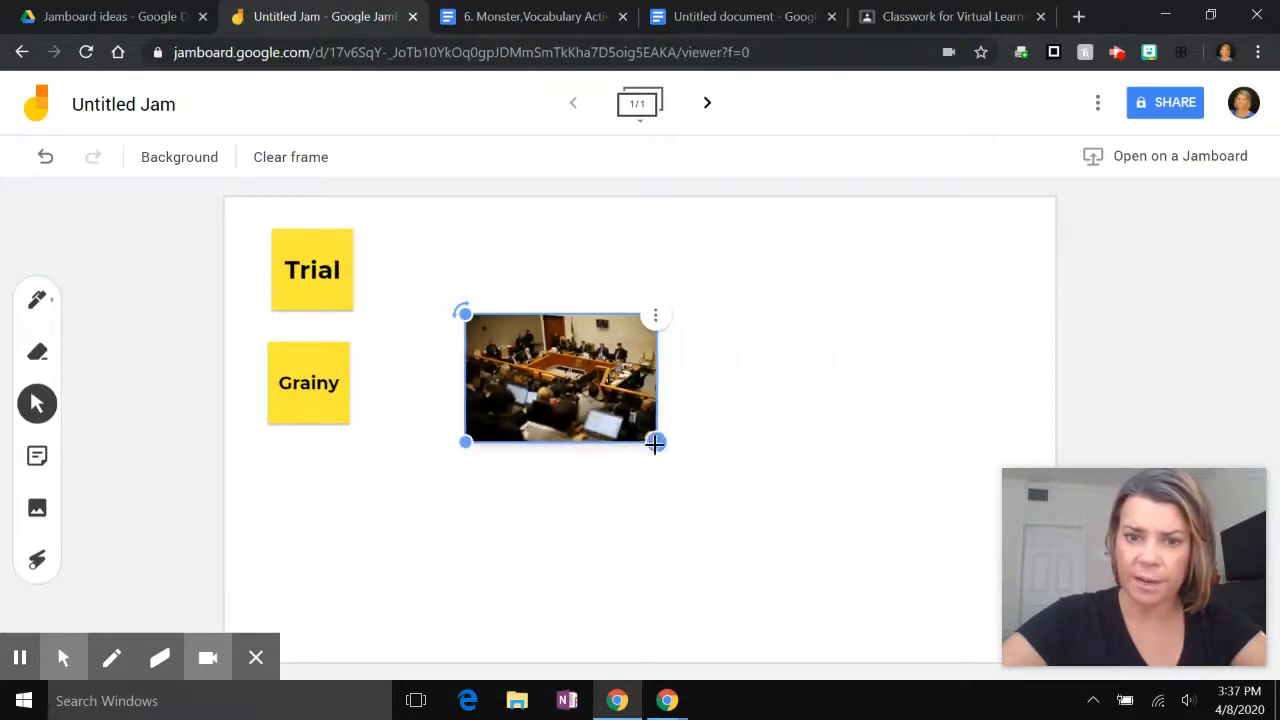
pyautogui.moveTo(528, 403); pyautogui.dragTo(886, 309)
pyautogui.click(835, 553)
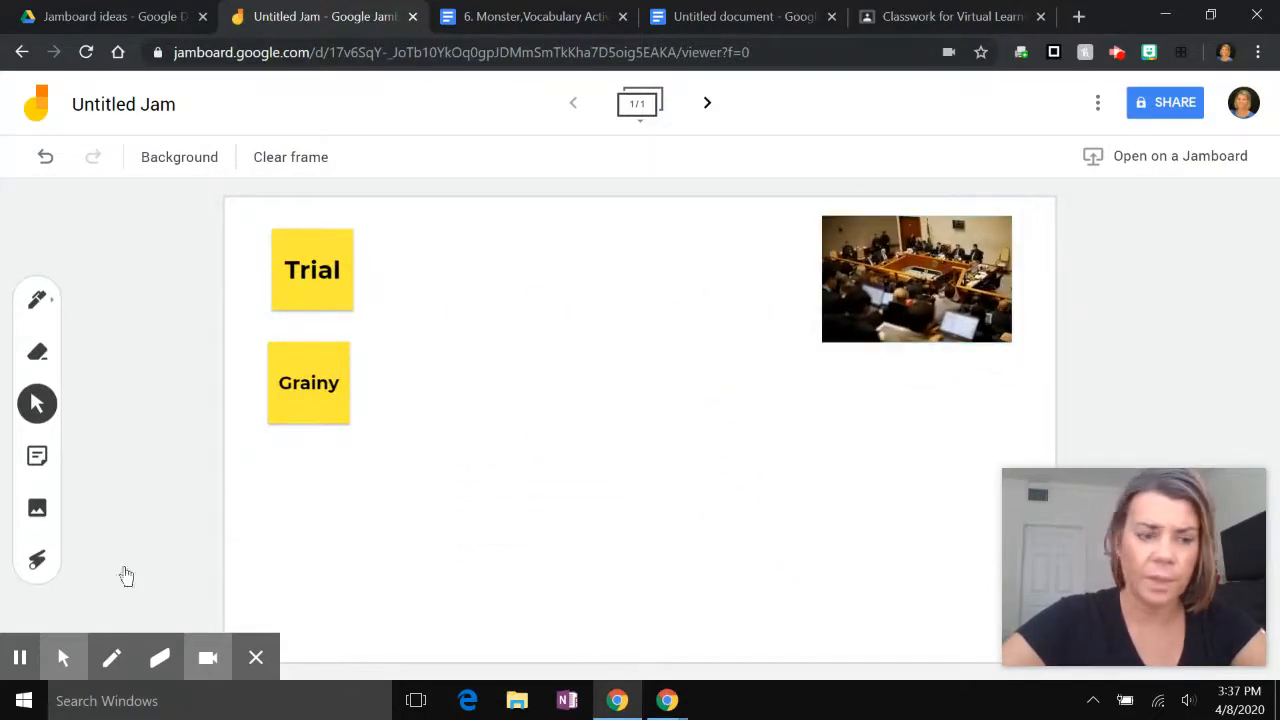
# Search Google images for "blurry" and choose the first picture for insertion.
pyautogui.click(37, 508)
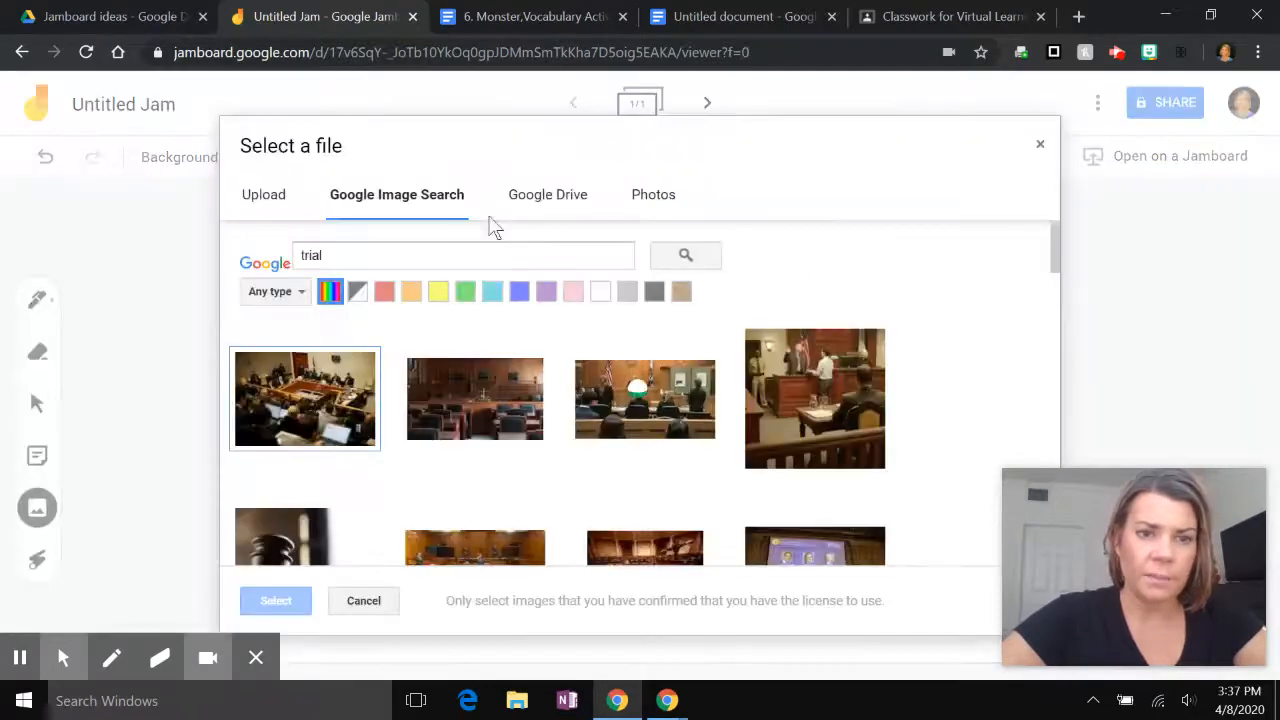
pyautogui.moveTo(371, 263); pyautogui.dragTo(197, 275)
pyautogui.write('blurry')
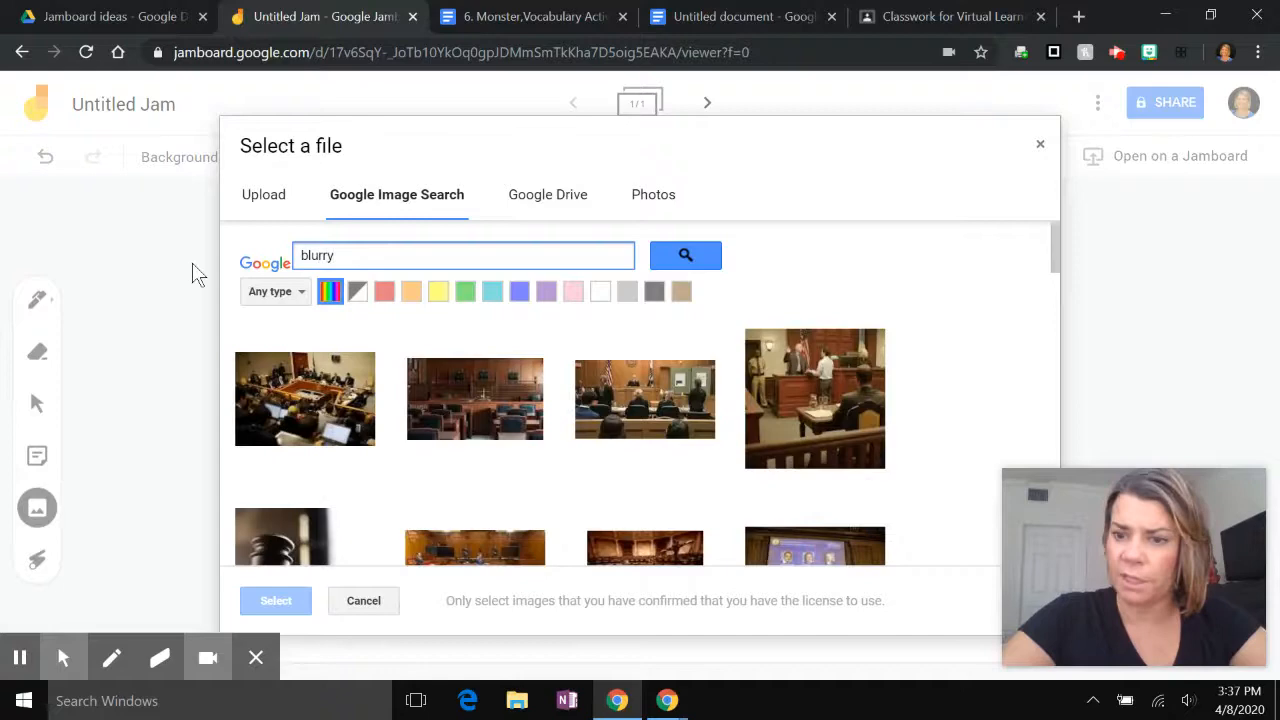
pyautogui.press('Return')
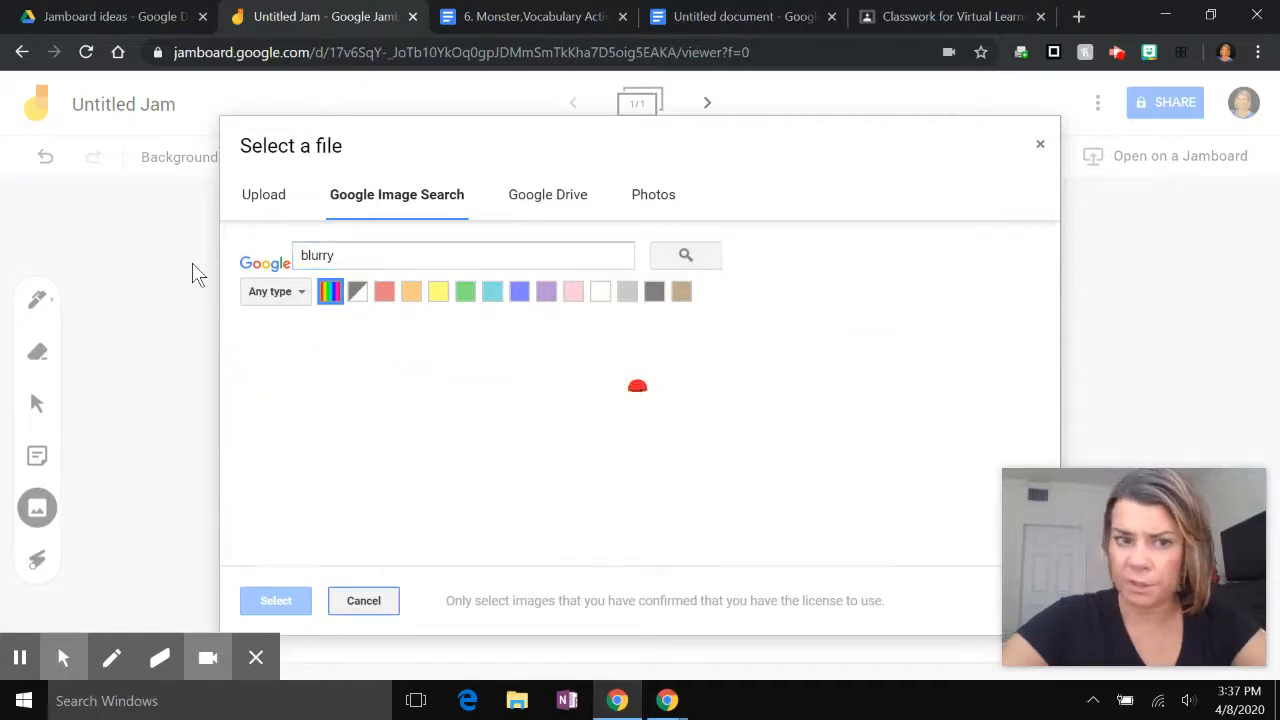
pyautogui.click(320, 445)
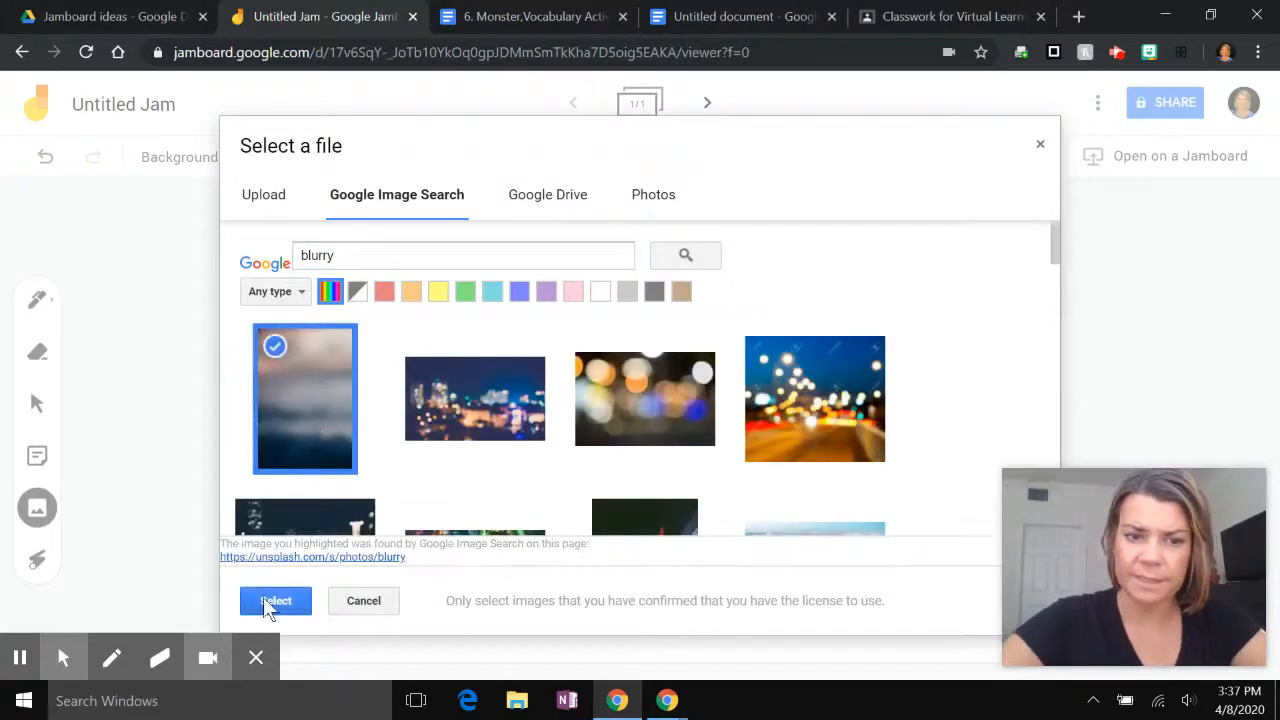